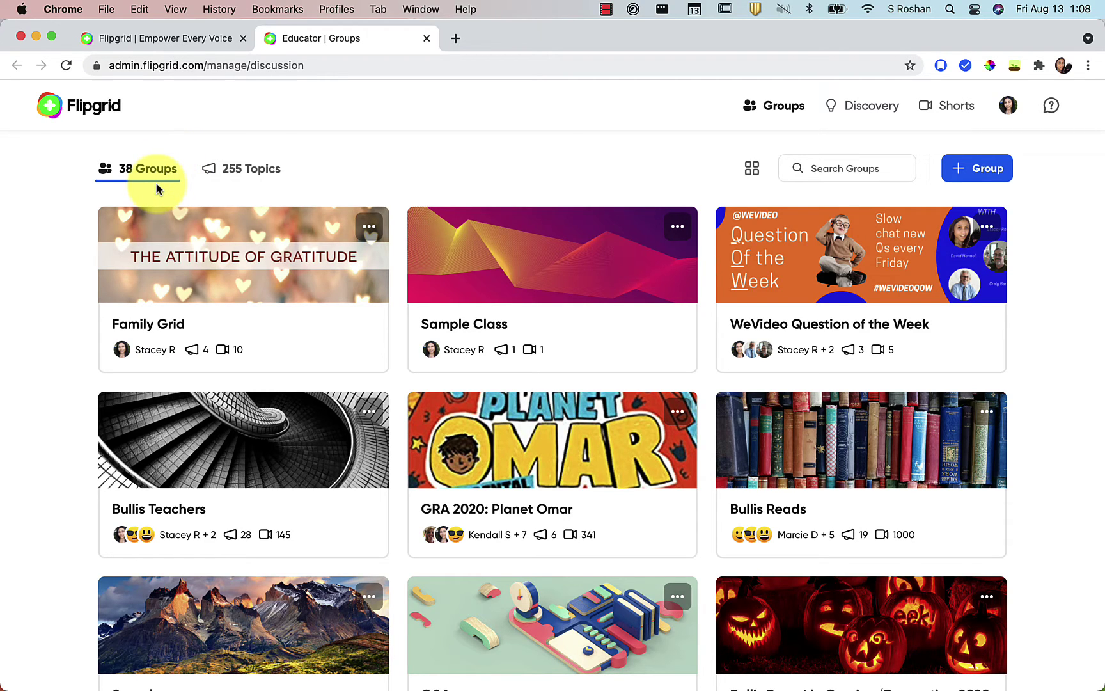
Browse the 255 Topics list, then return to the 38 Groups card view
left_click(248, 182)
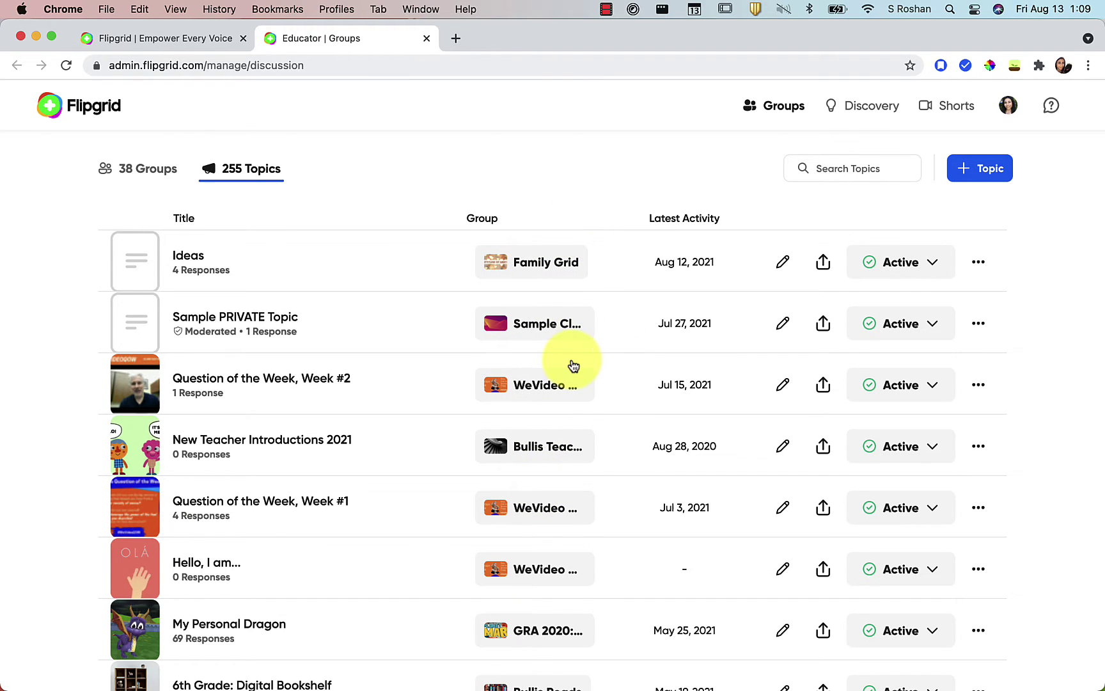
left_click(116, 170)
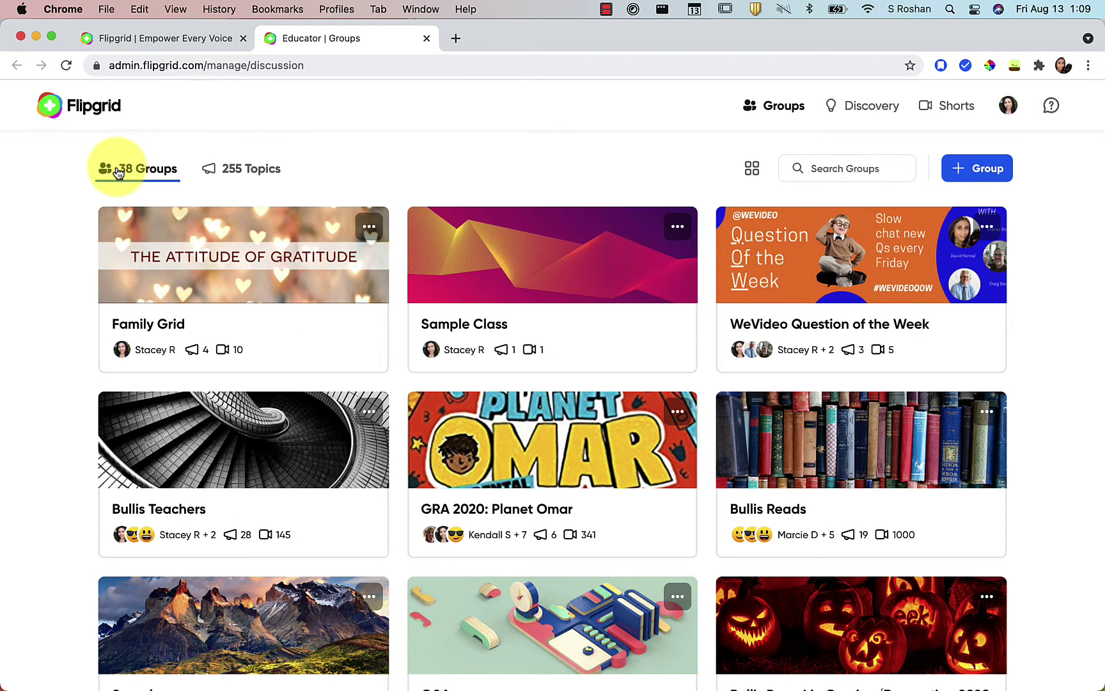
Begin a new group and name it 'Sample group'
left_click(991, 183)
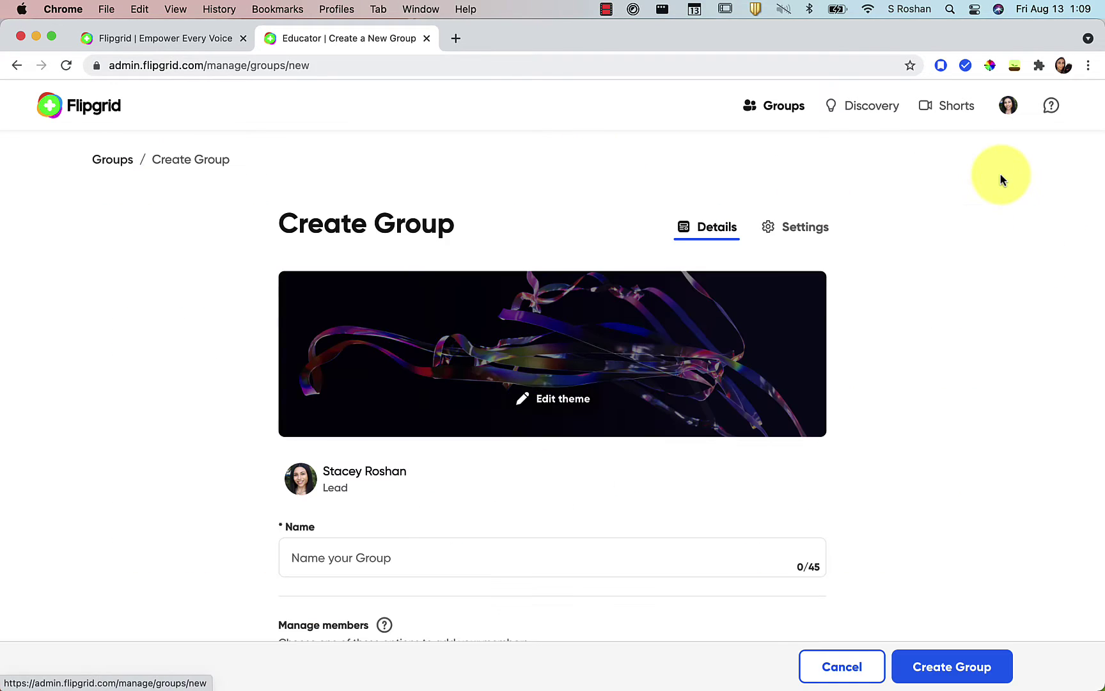
scroll(950, 327, "down", 3)
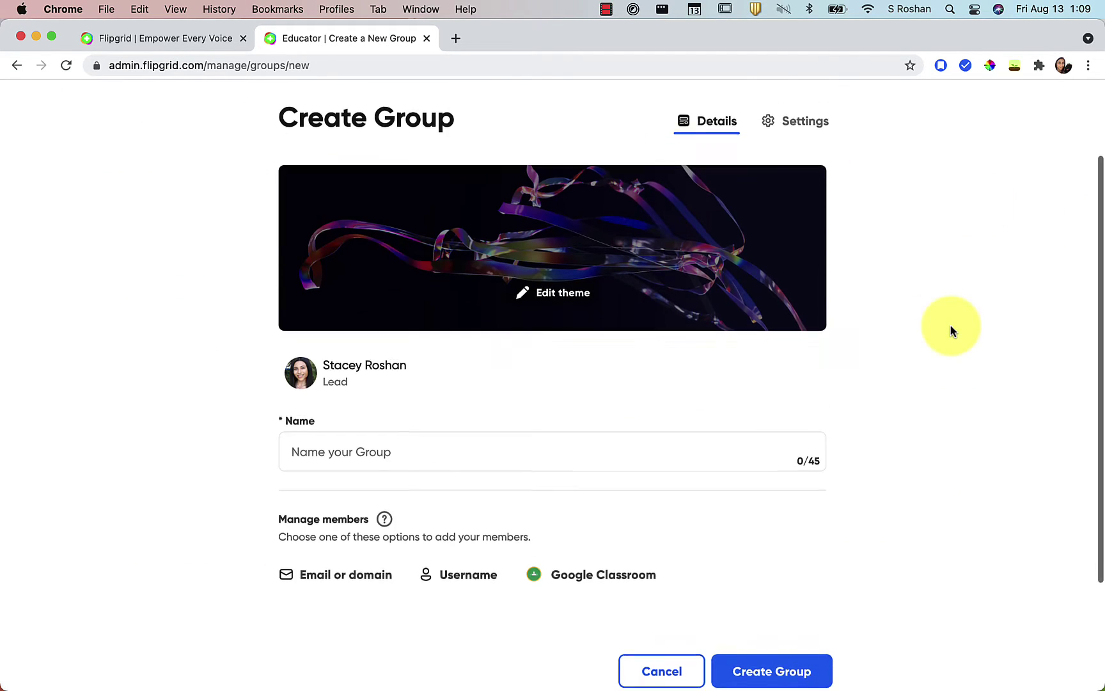
left_click(519, 444)
type("Sample group")
scroll(500, 302, "down", 3)
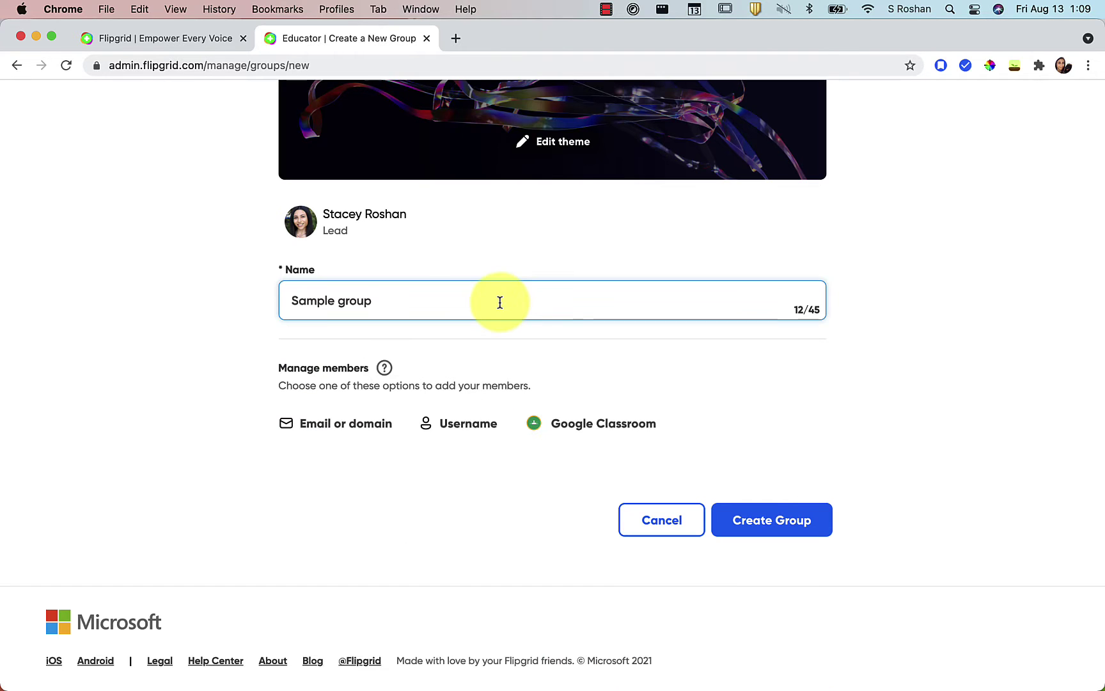
left_click(353, 429)
left_click(356, 492)
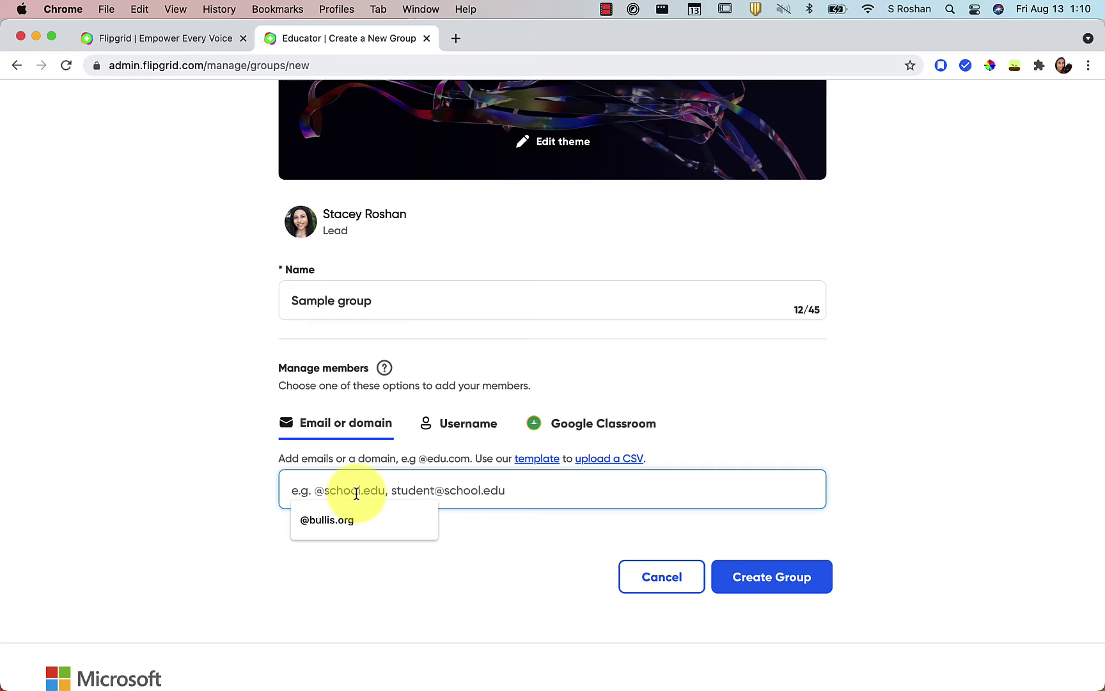
type("@")
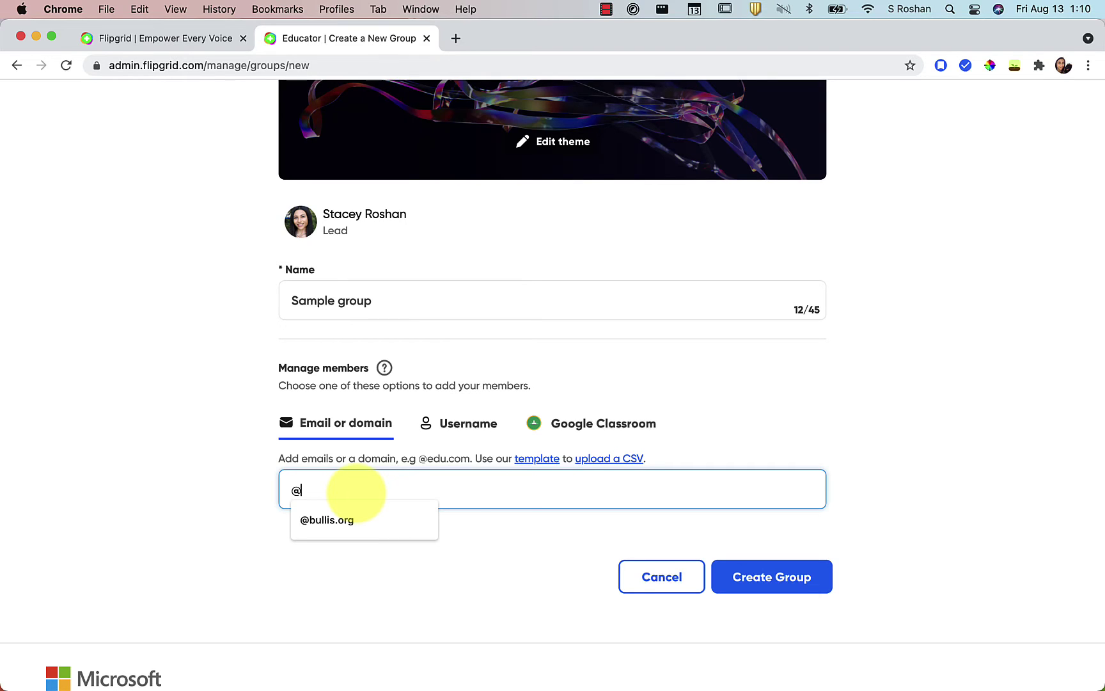
type("bullis.org")
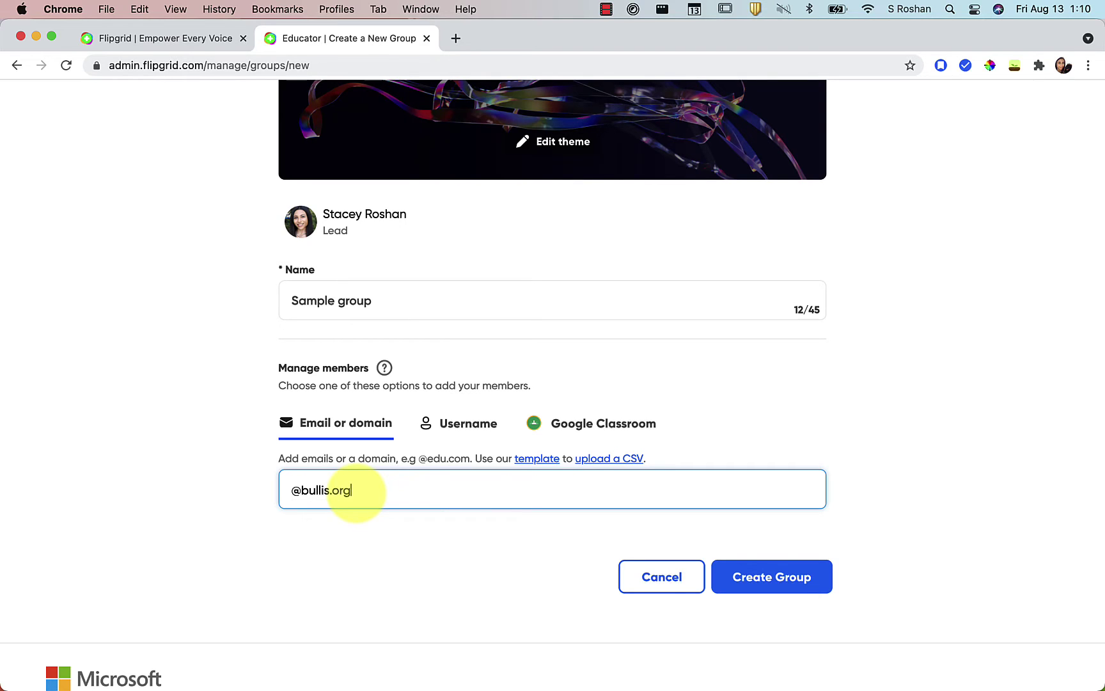
key("Return")
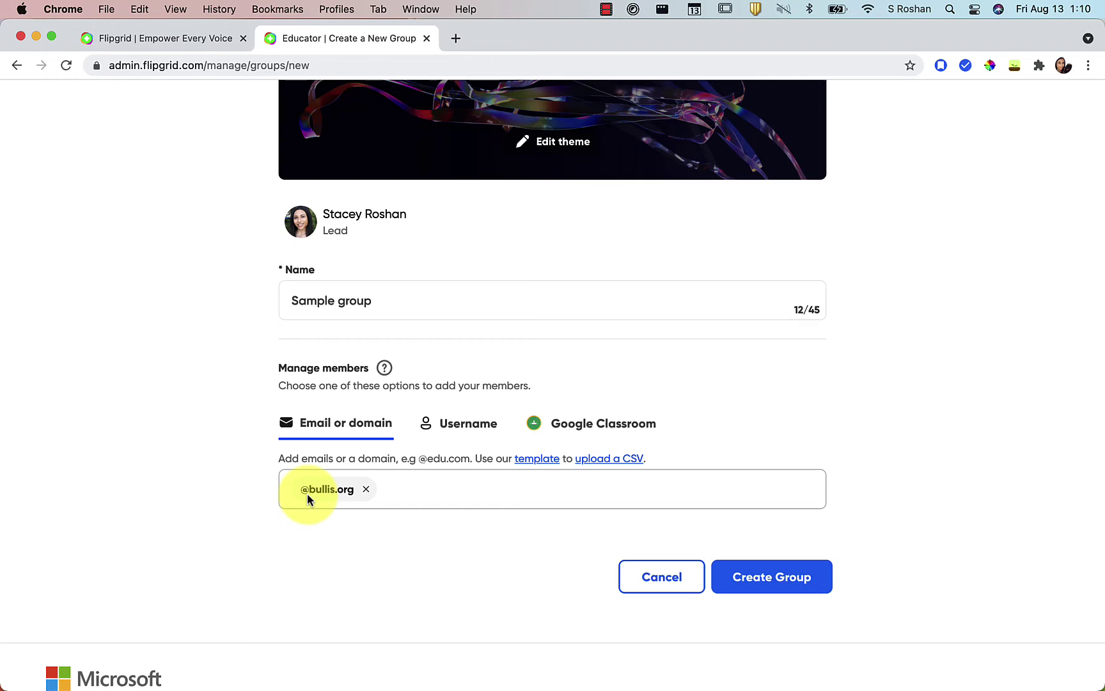
left_click(412, 490)
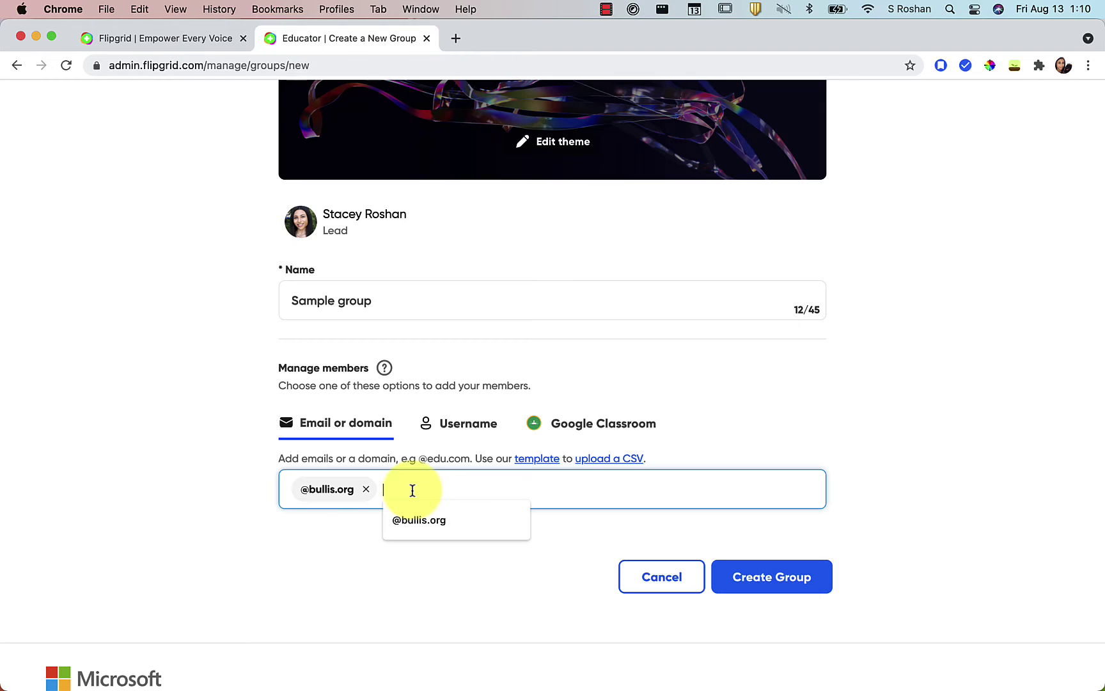
type("@schooldistri")
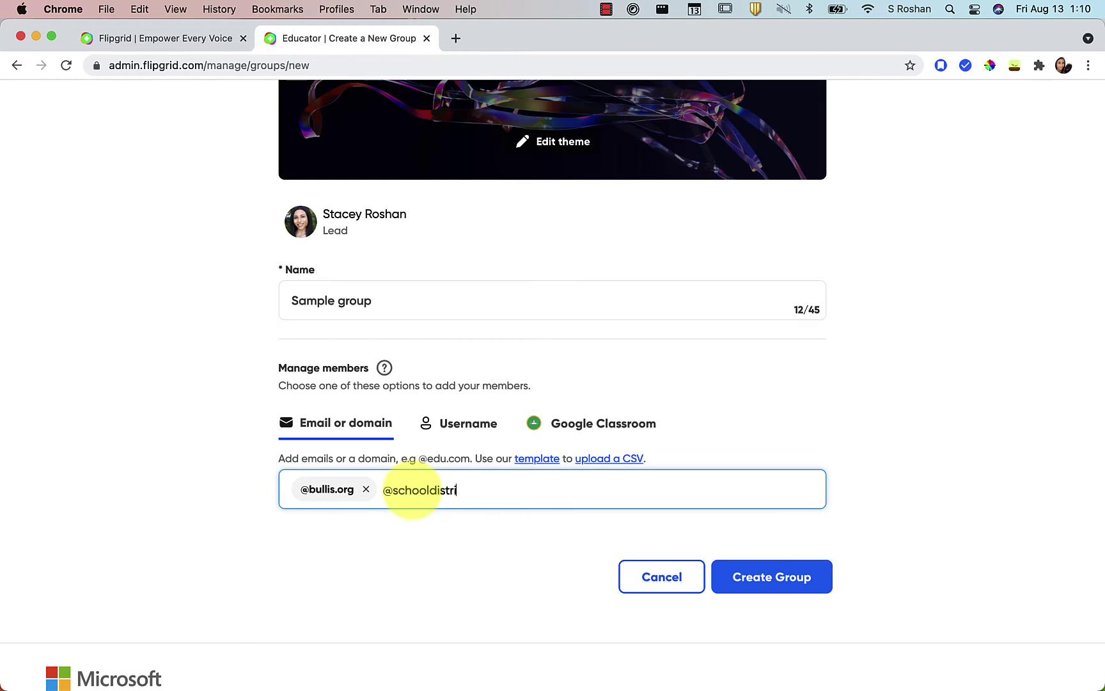
type("ct.edu")
key("Return")
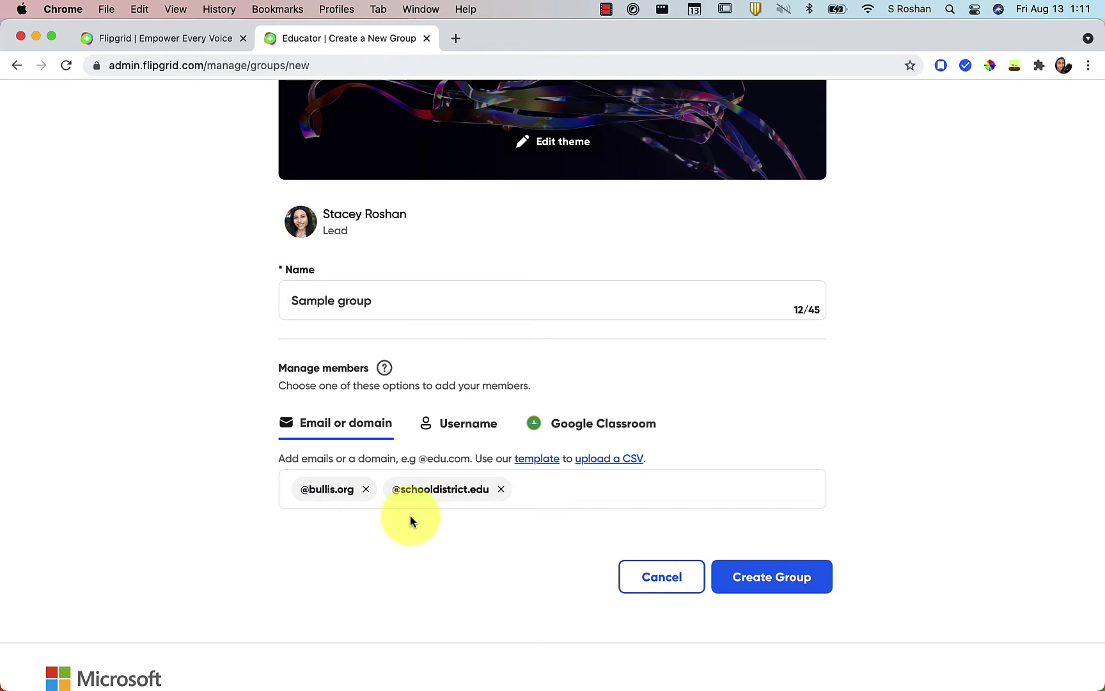
left_click(498, 488)
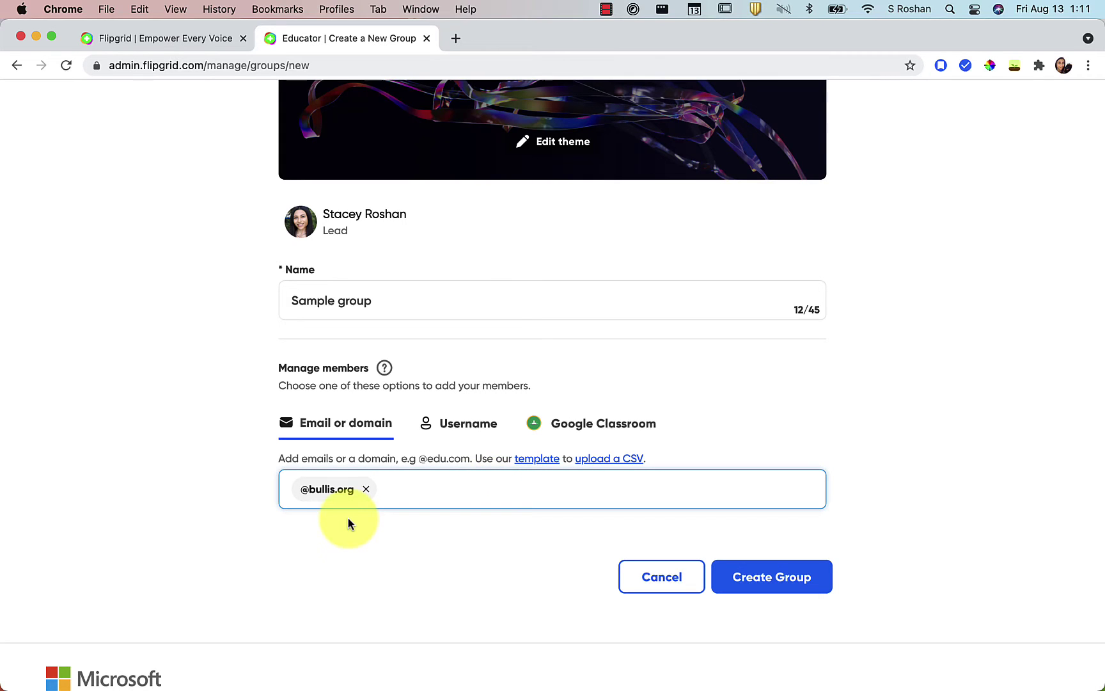
left_click(790, 577)
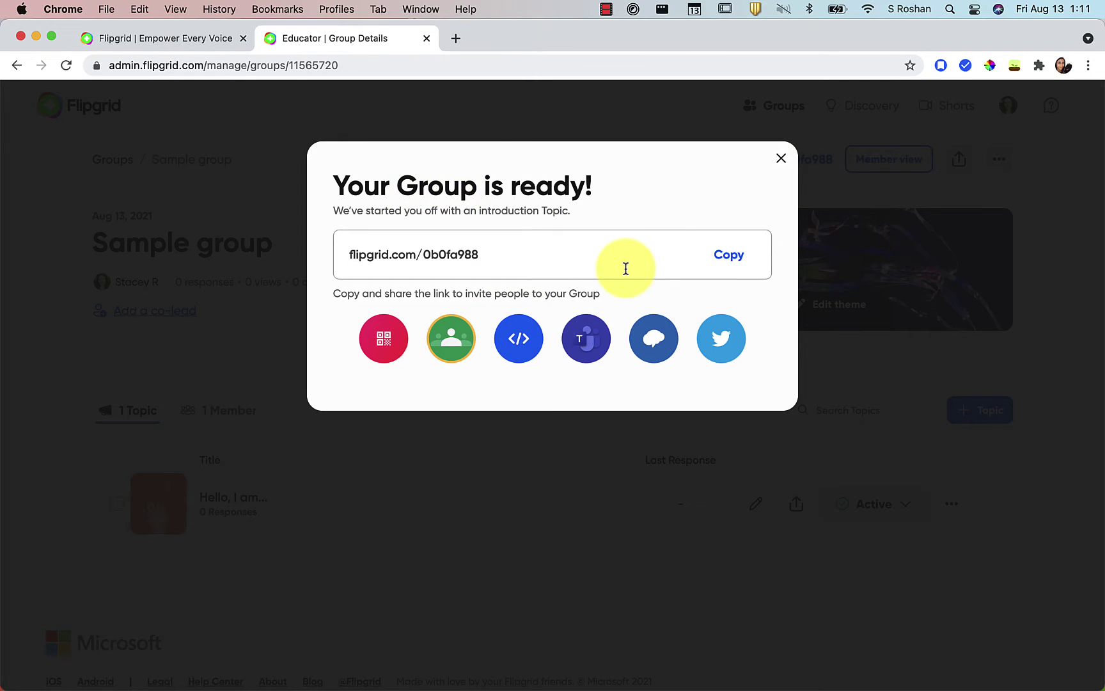
Close the 'Your Group is ready!' notice and review the Sample group details page
left_click(780, 160)
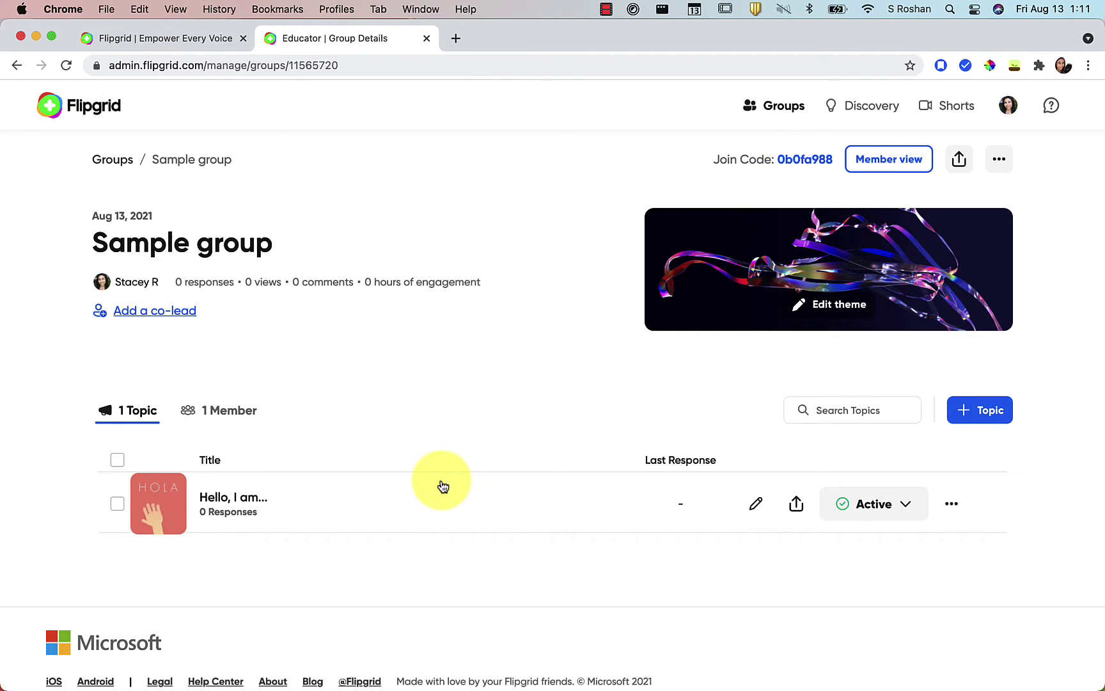
scroll(448, 484, "down", 1)
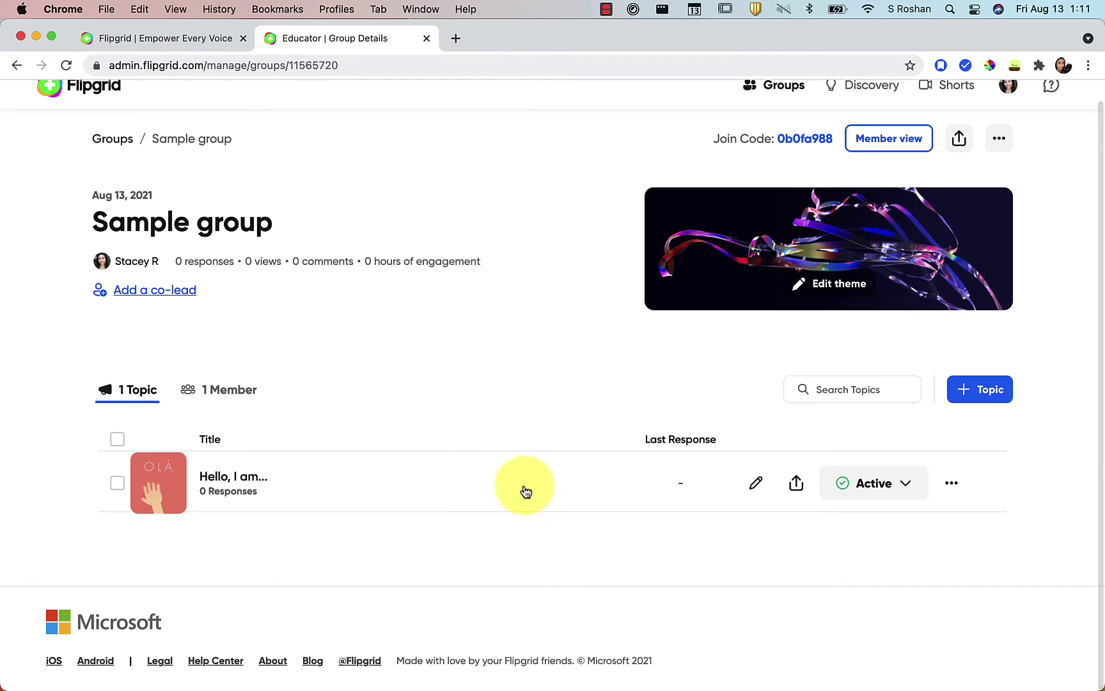
Add a Sample group topic titled 'First Flipgrid assignment' described 'Here is the prompt'
left_click(990, 387)
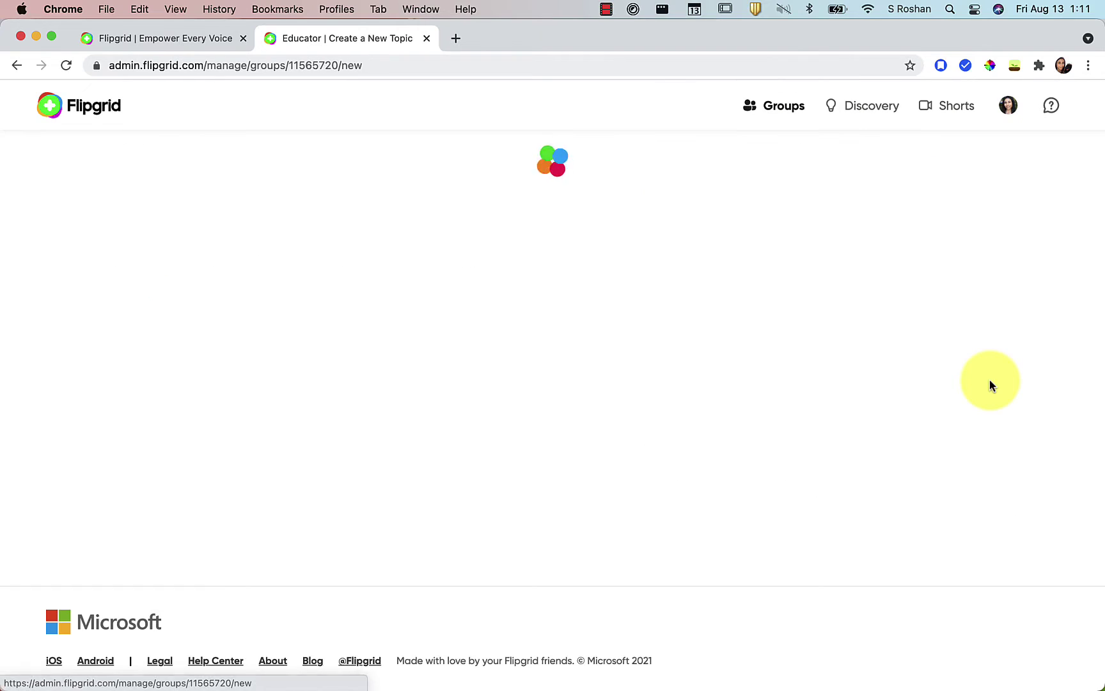
left_click(493, 308)
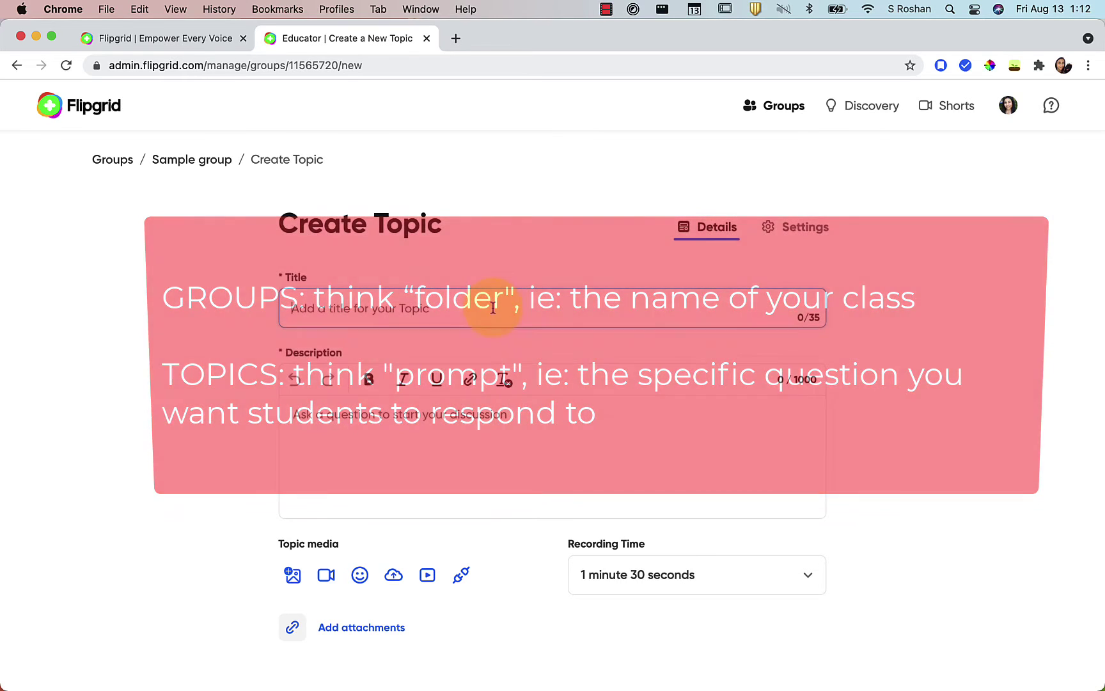
left_click(493, 308)
type("First Flipgrid assignment")
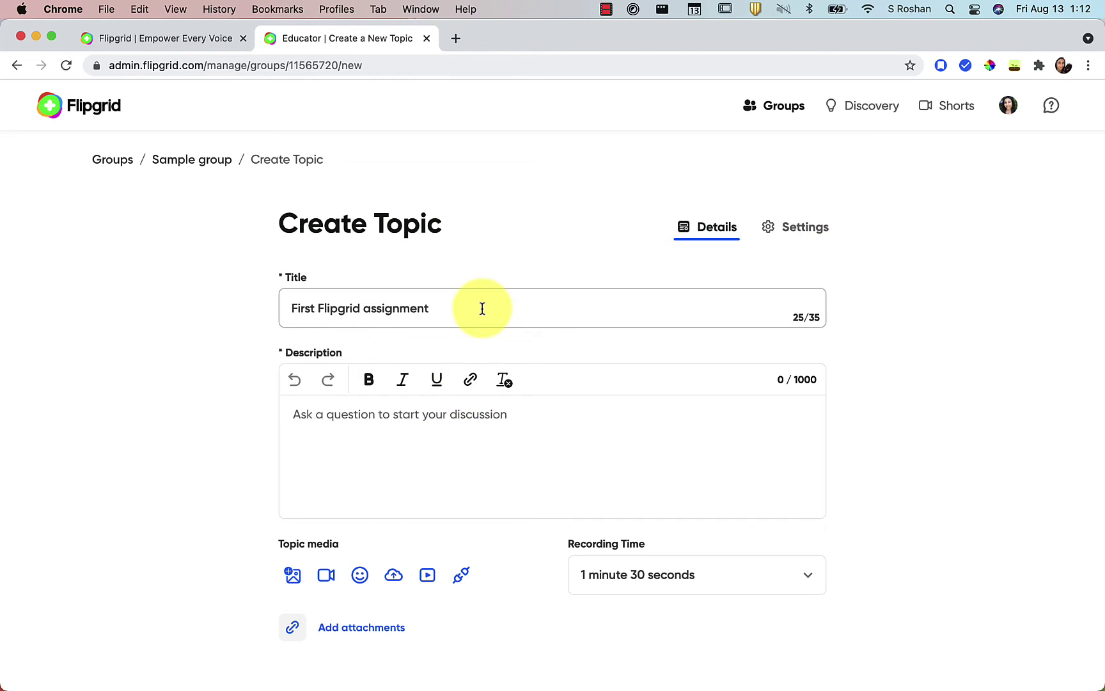
left_click(442, 443)
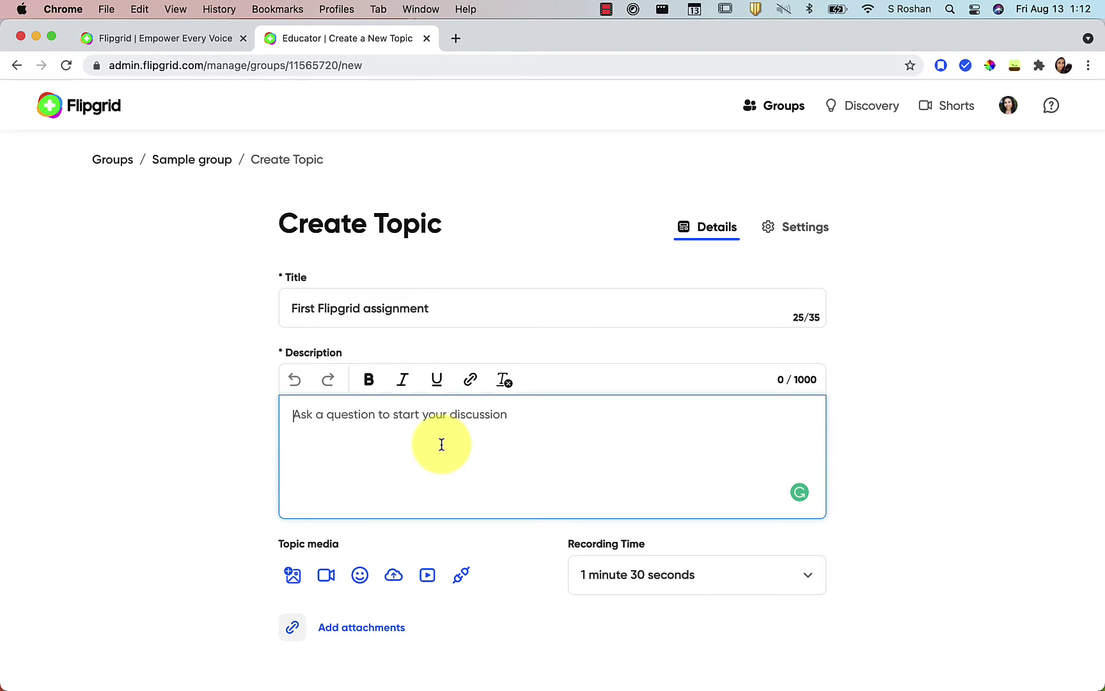
type("Here is the prompt")
scroll(441, 444, "down", 3)
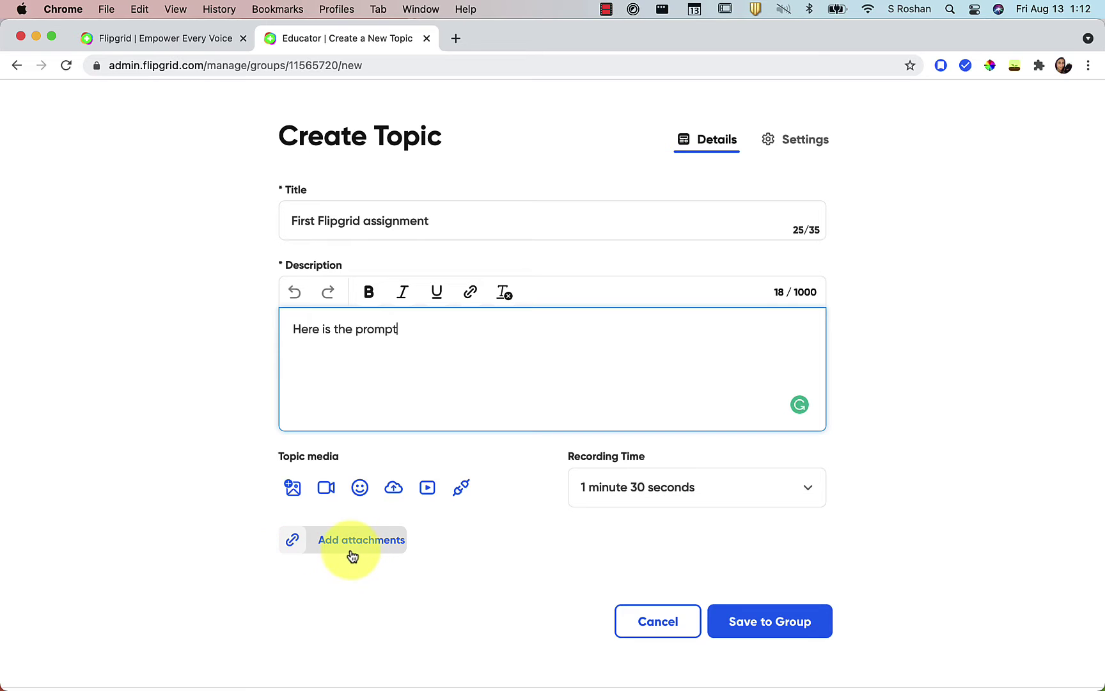
Skip the topic image and add a second description line 'Read this article'
left_click(293, 491)
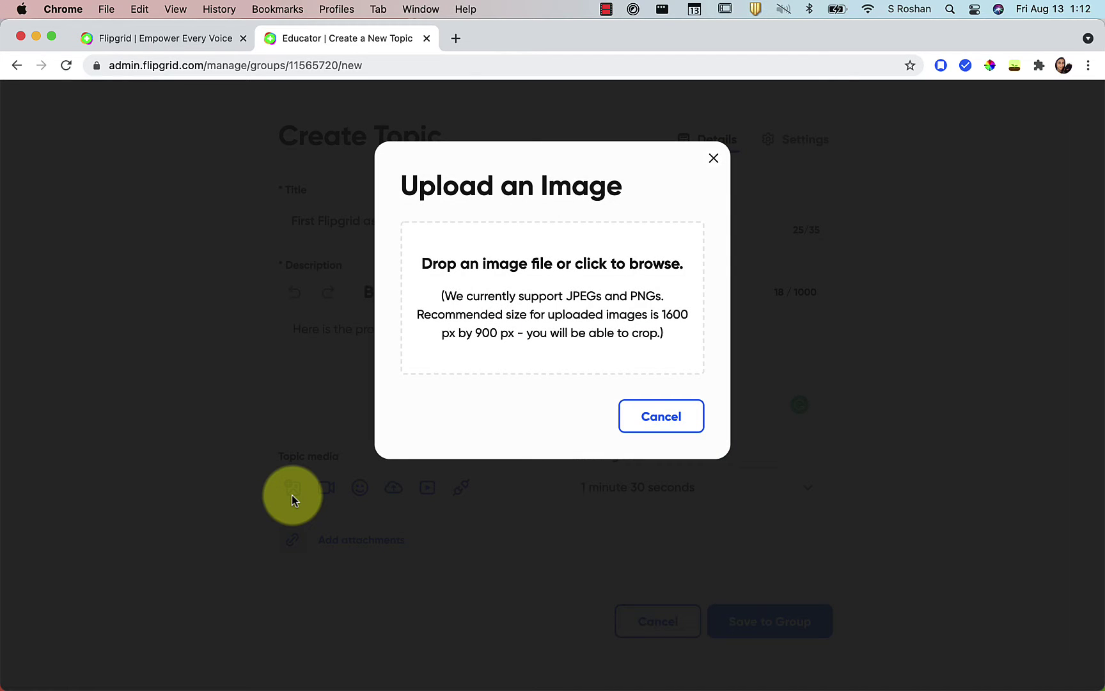
left_click(714, 160)
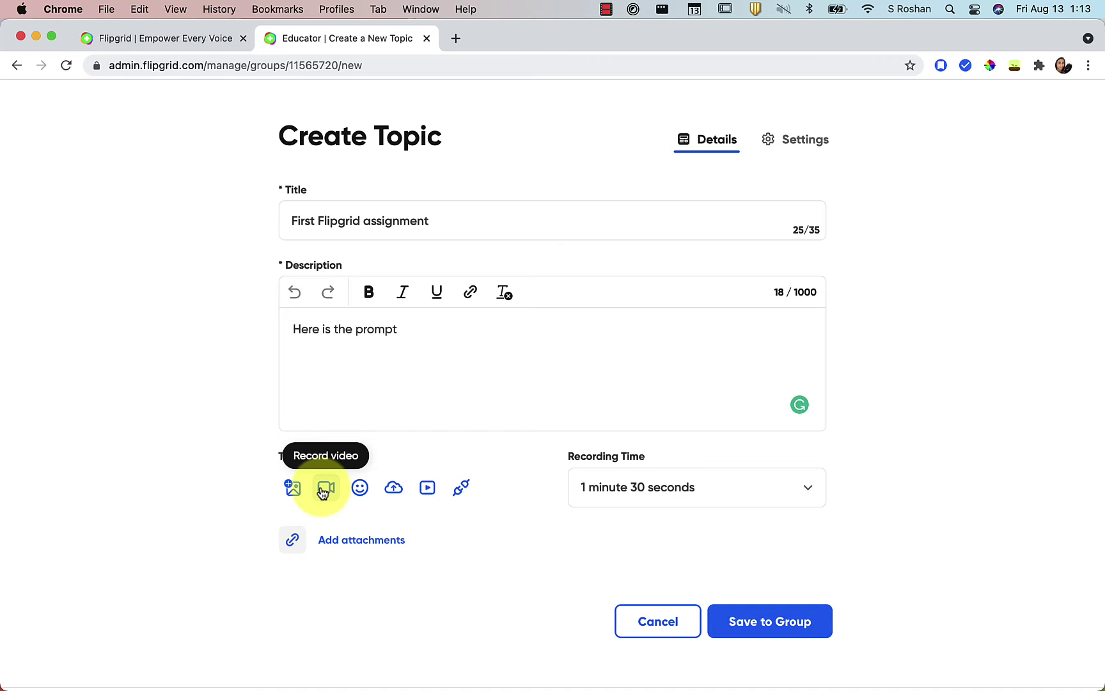
left_click(444, 338)
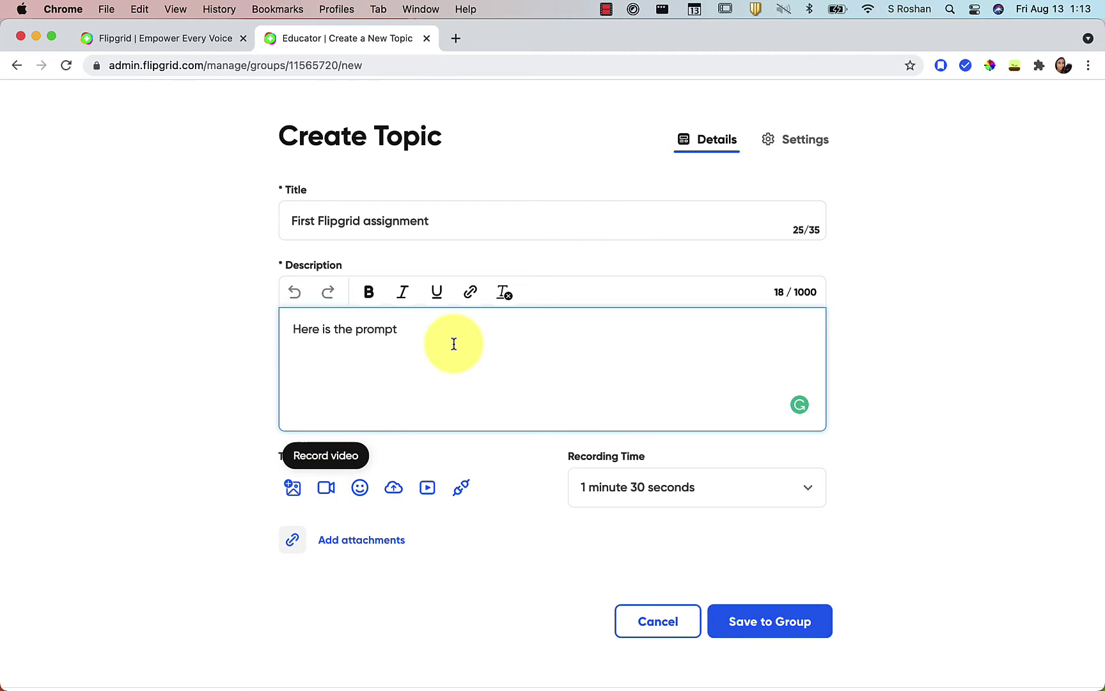
key("Return")
type("Read t")
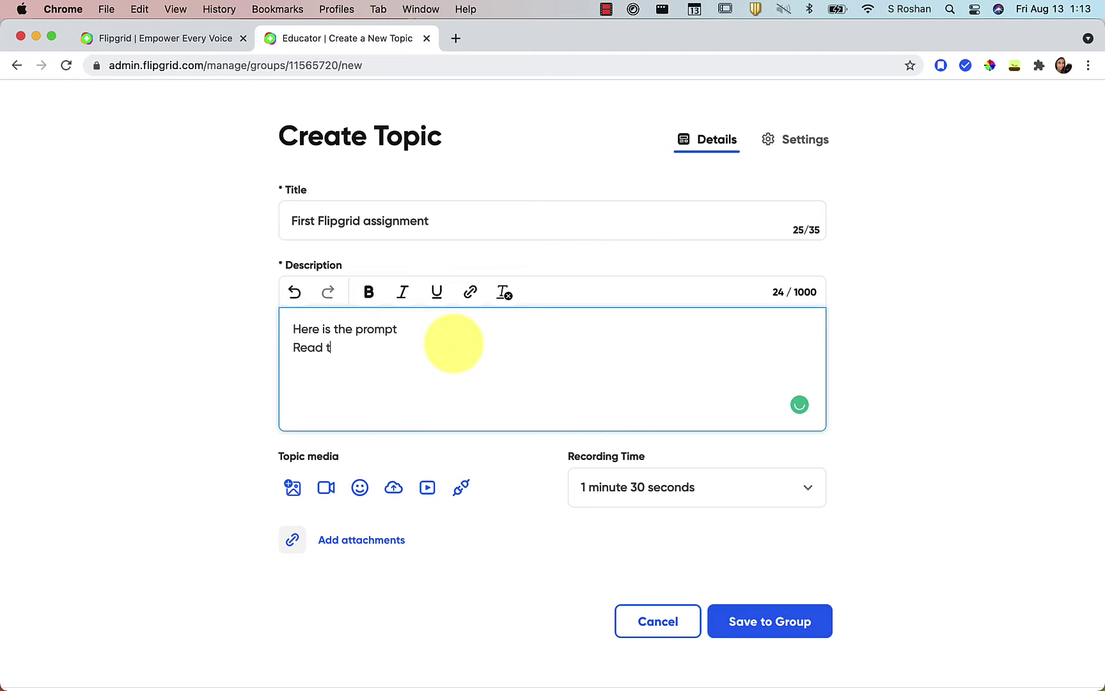
type("his article")
Turn 'Read this article' into a hyperlink to google.com
left_click_drag(448, 347, 295, 347)
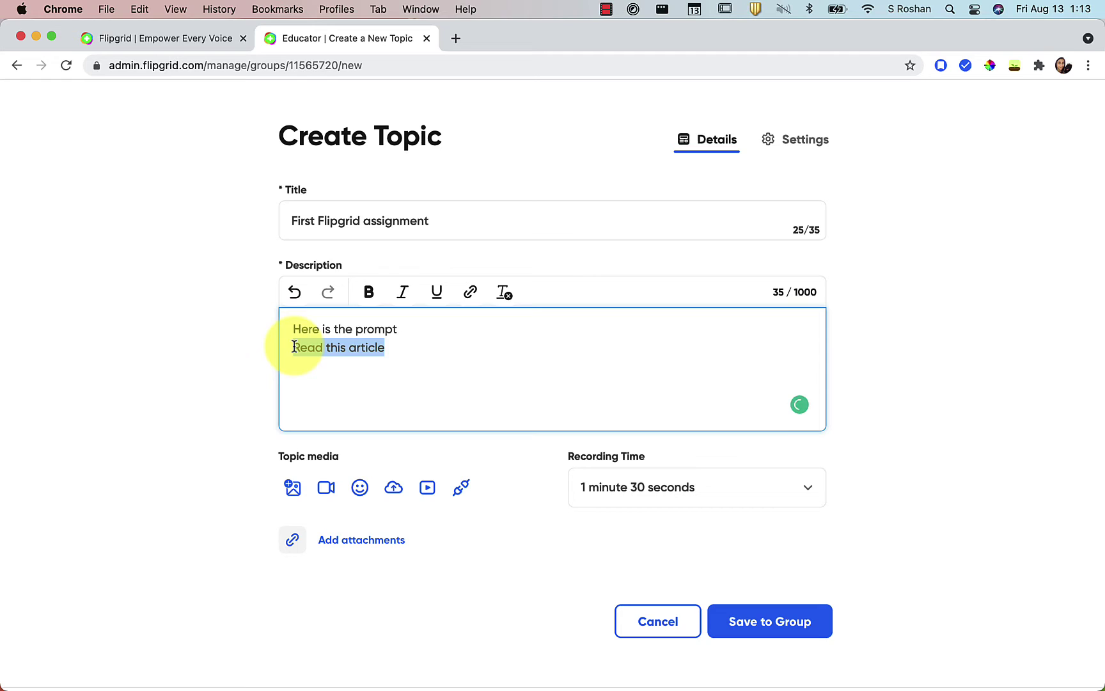
left_click(470, 292)
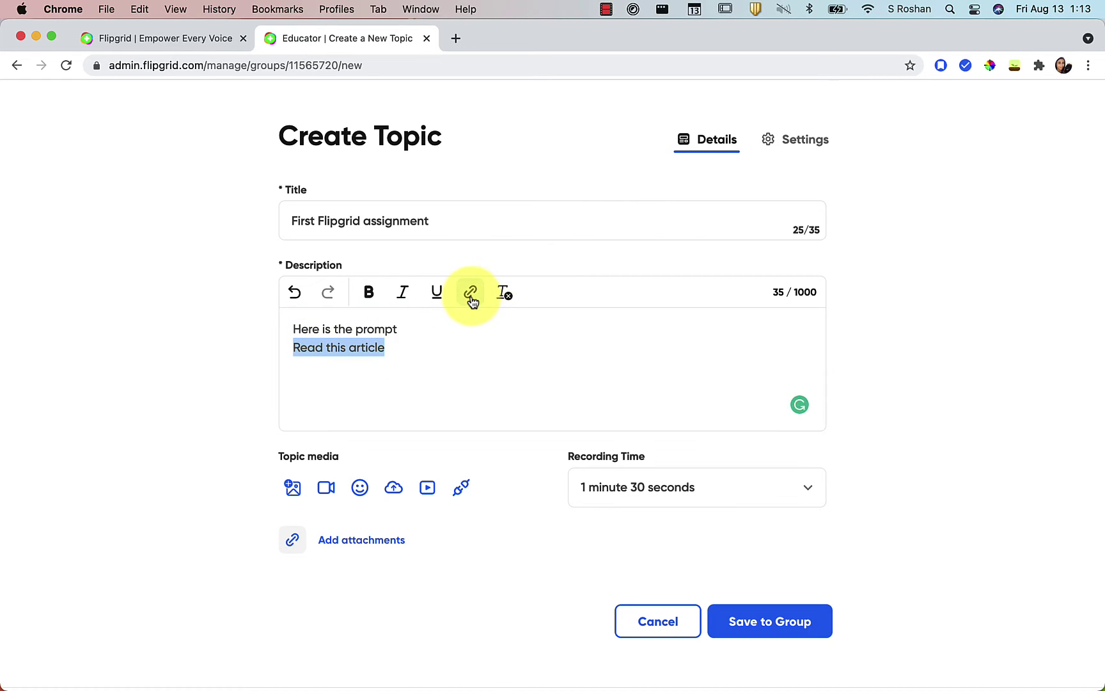
type("https://www.google.com/")
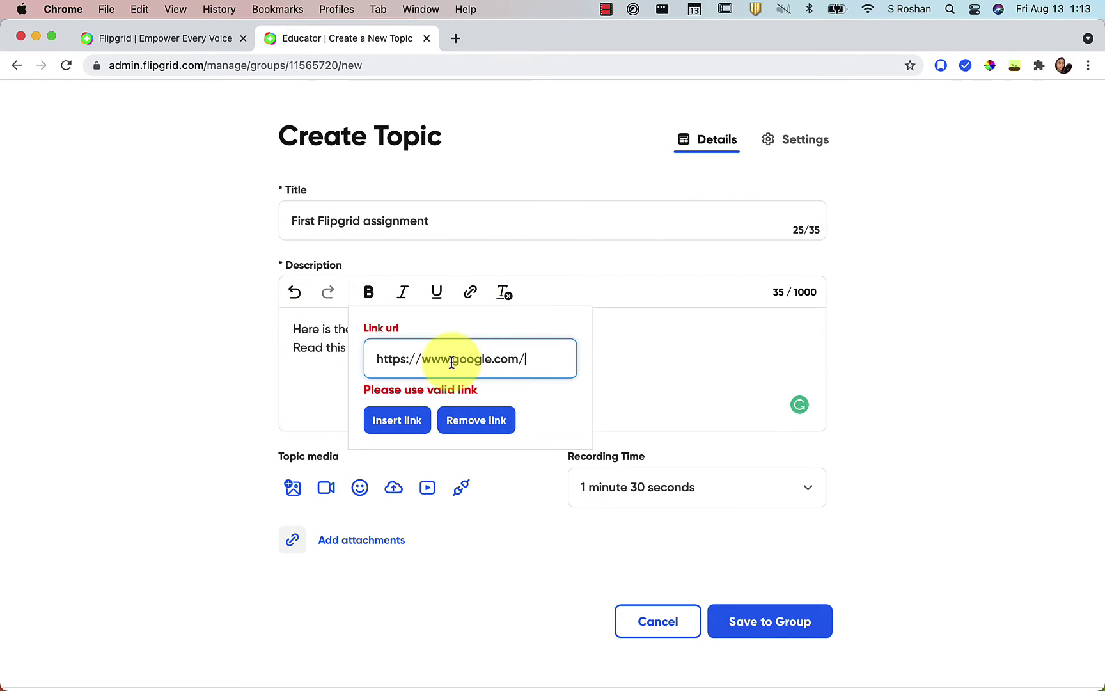
left_click(396, 420)
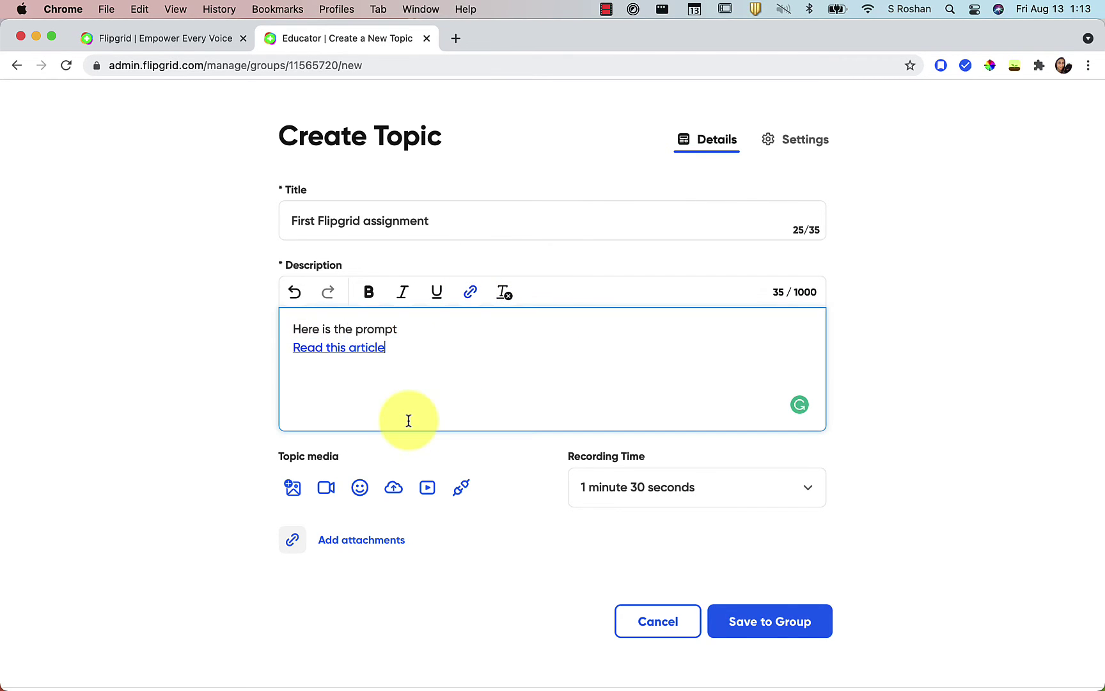
left_click(356, 352)
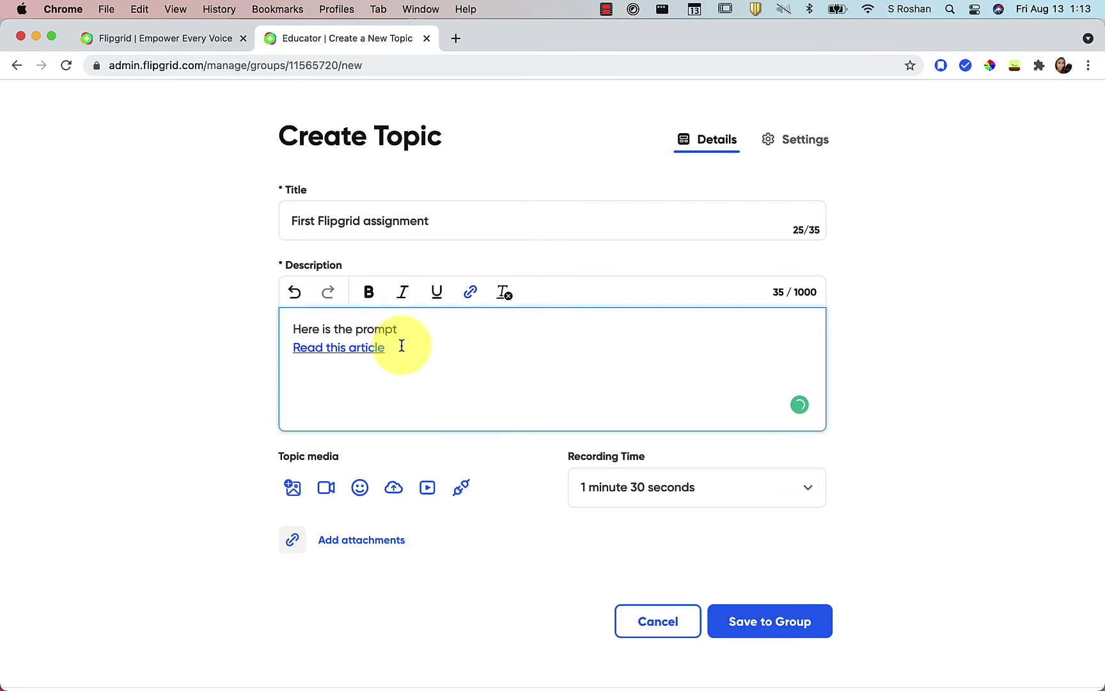
left_click(339, 445)
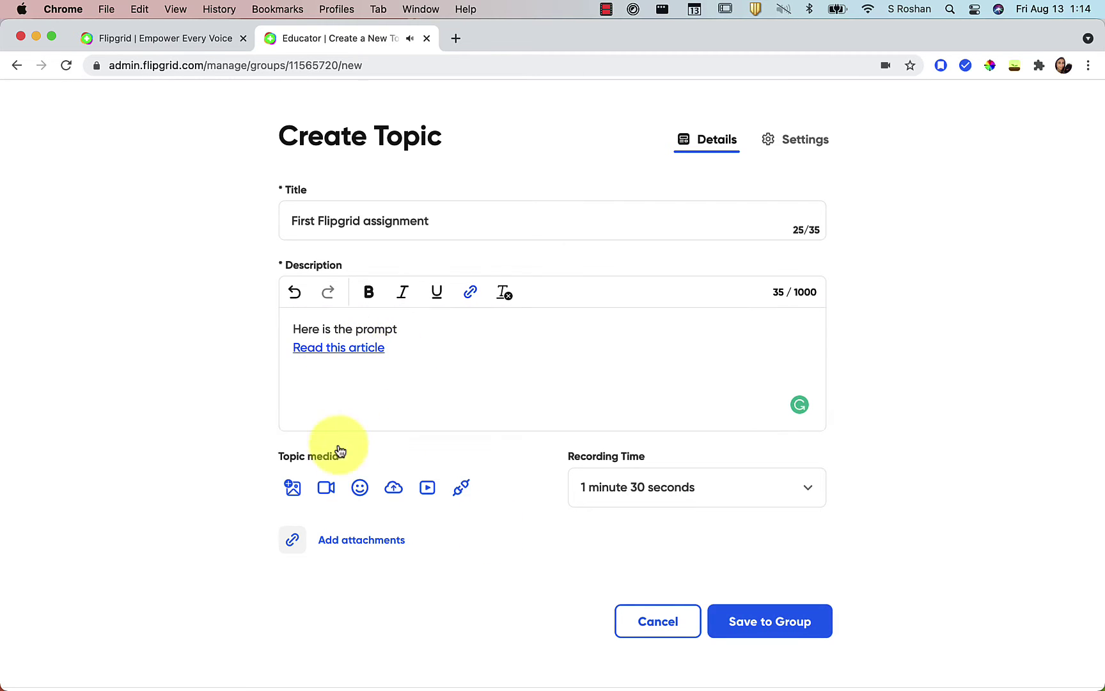
left_click(327, 489)
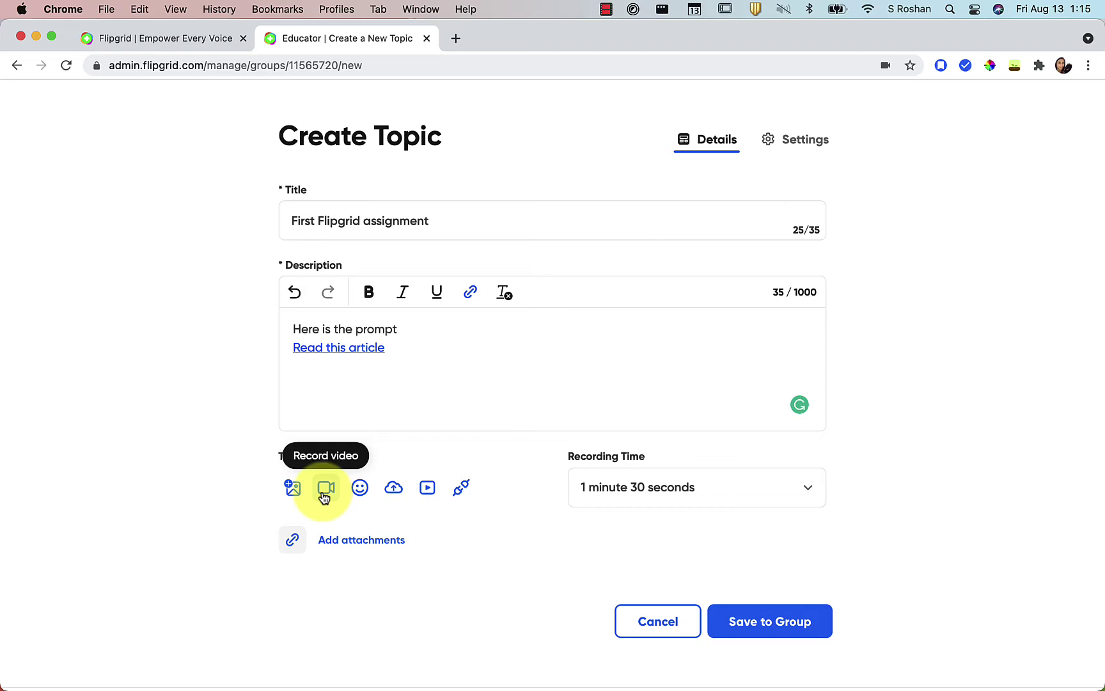
Apply the purple-blue colour filter to the camera, leaving the backdrop unchanged
left_click(324, 496)
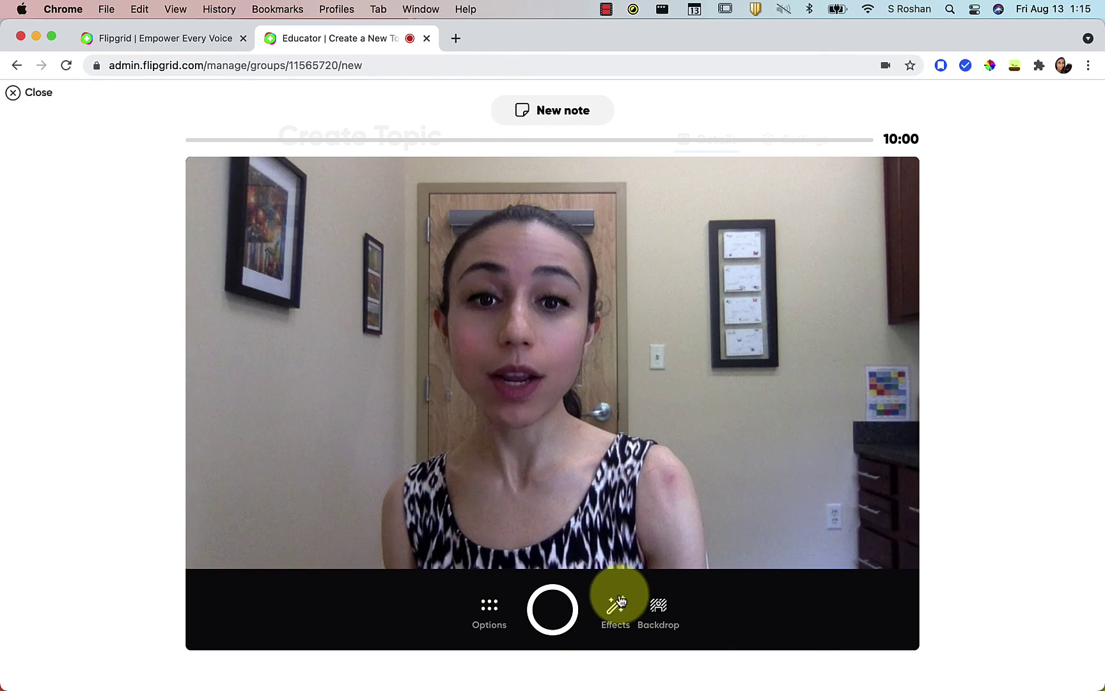
left_click(617, 602)
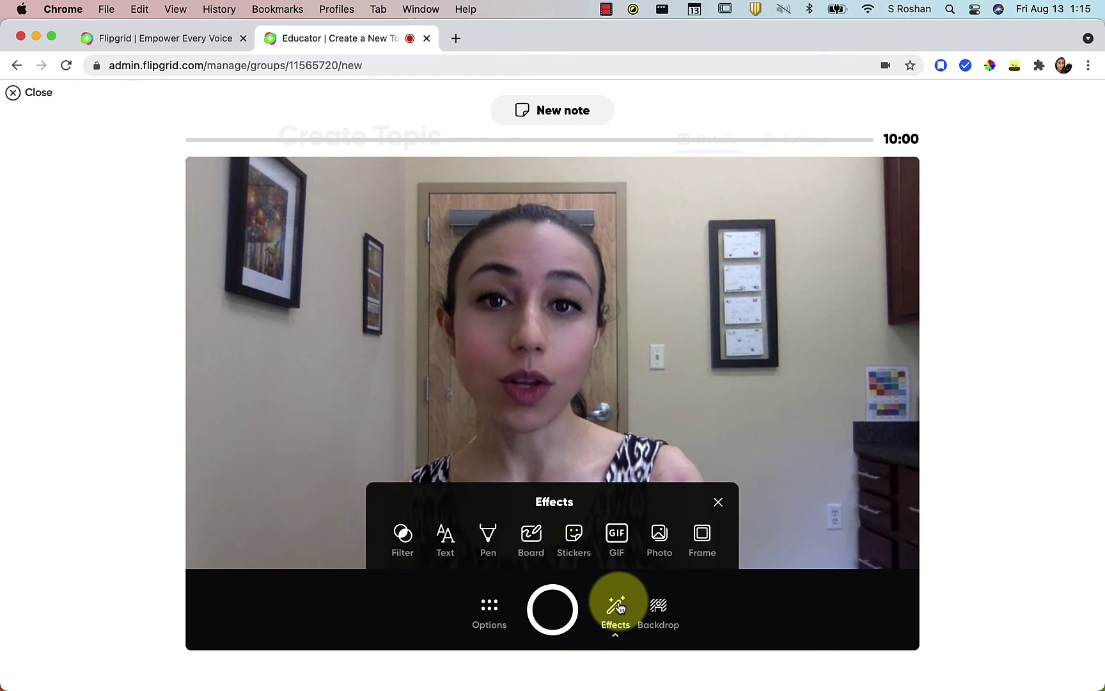
left_click(419, 540)
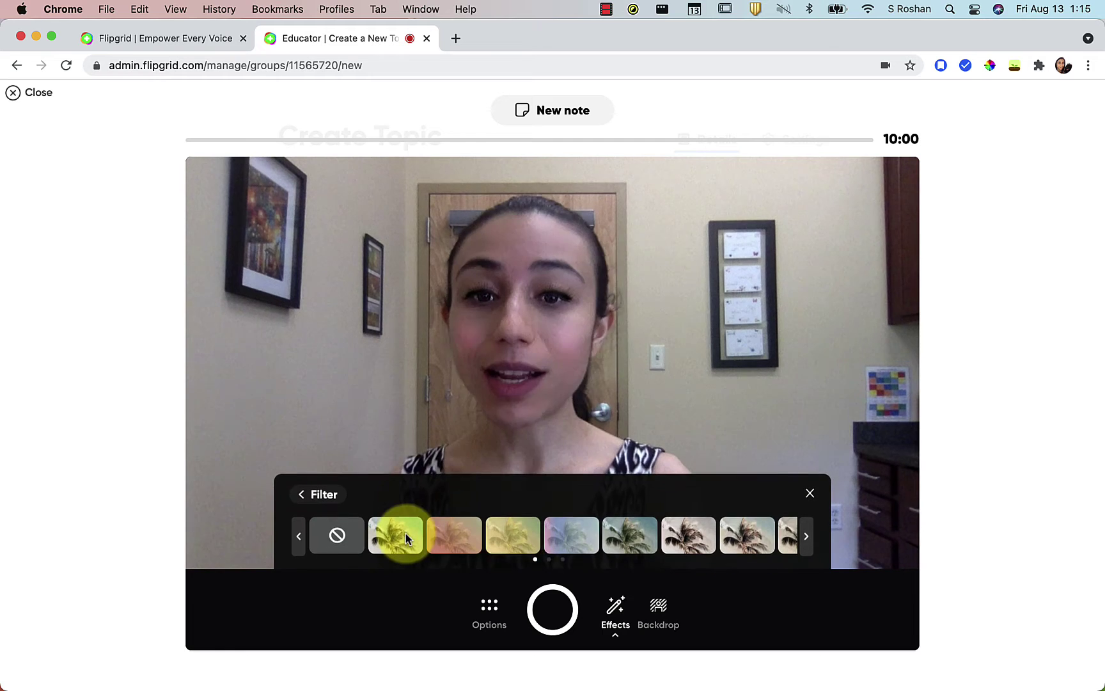
left_click(585, 540)
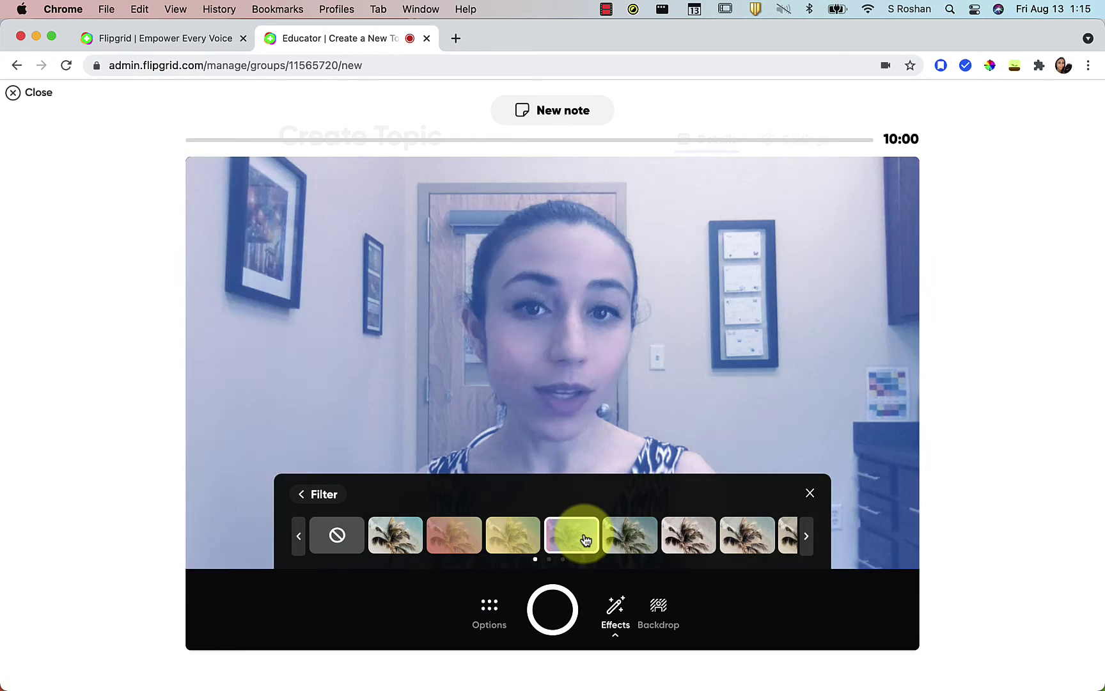
left_click(810, 495)
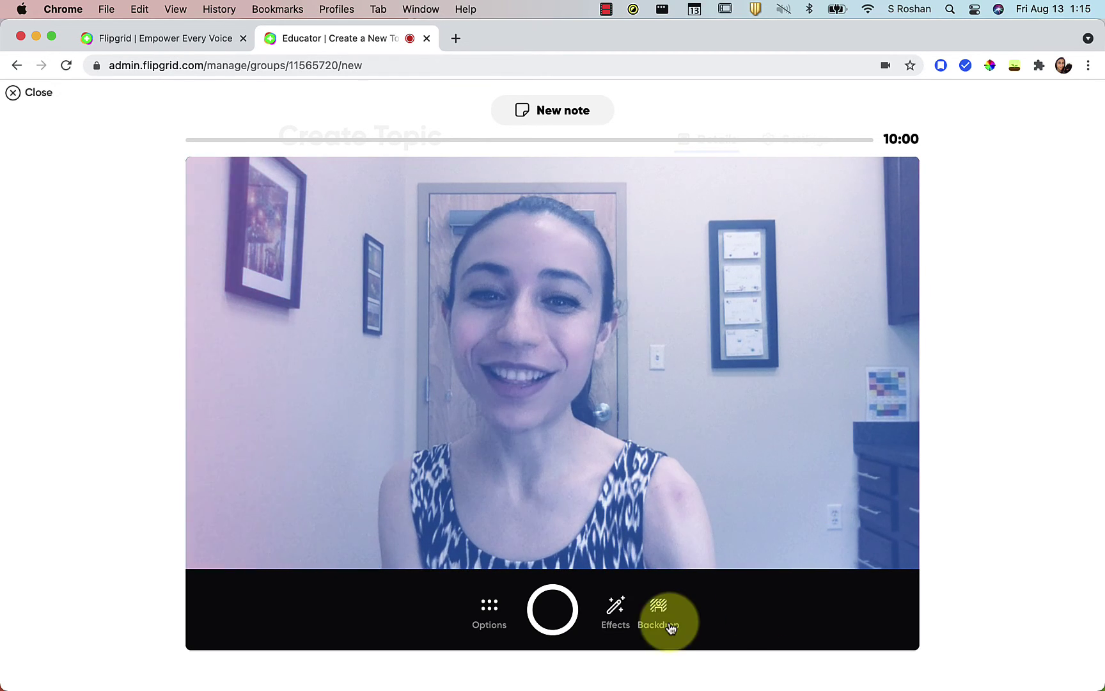
left_click(662, 612)
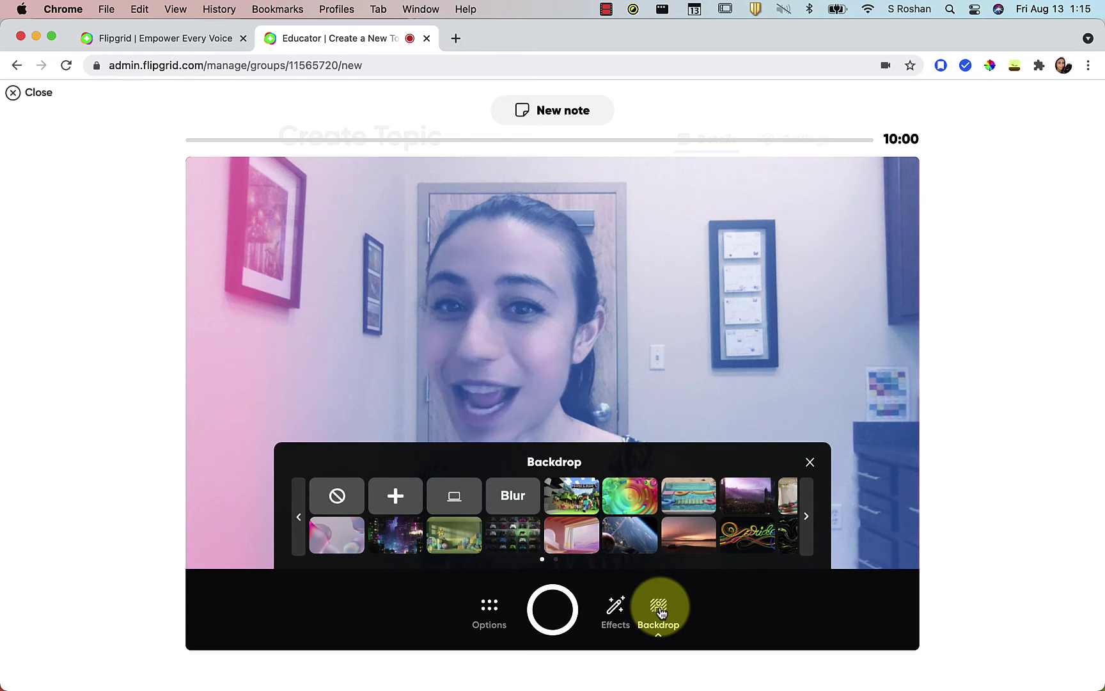
left_click(809, 461)
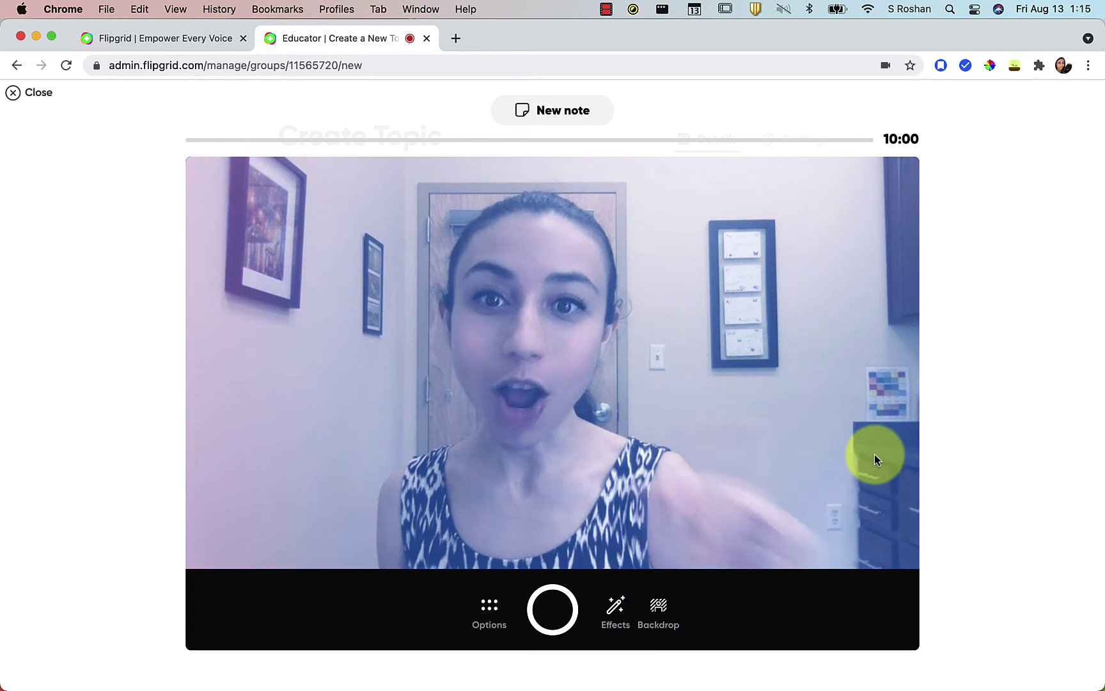
Record about 6 seconds of the topic video, then pause to add text
left_click(551, 625)
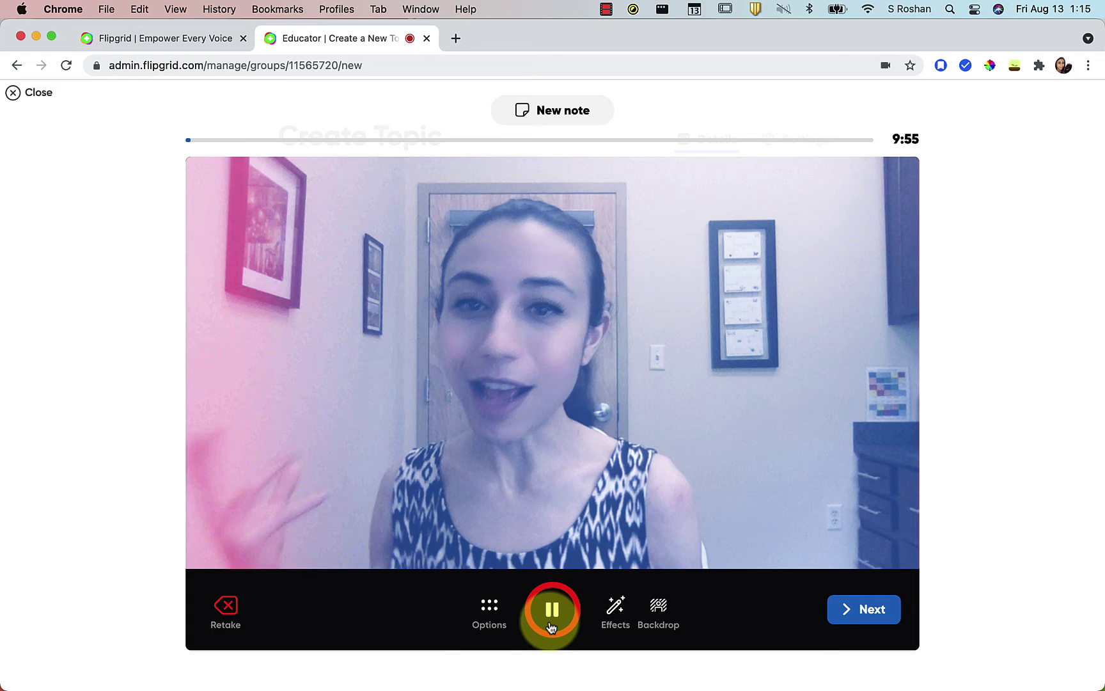
left_click(551, 624)
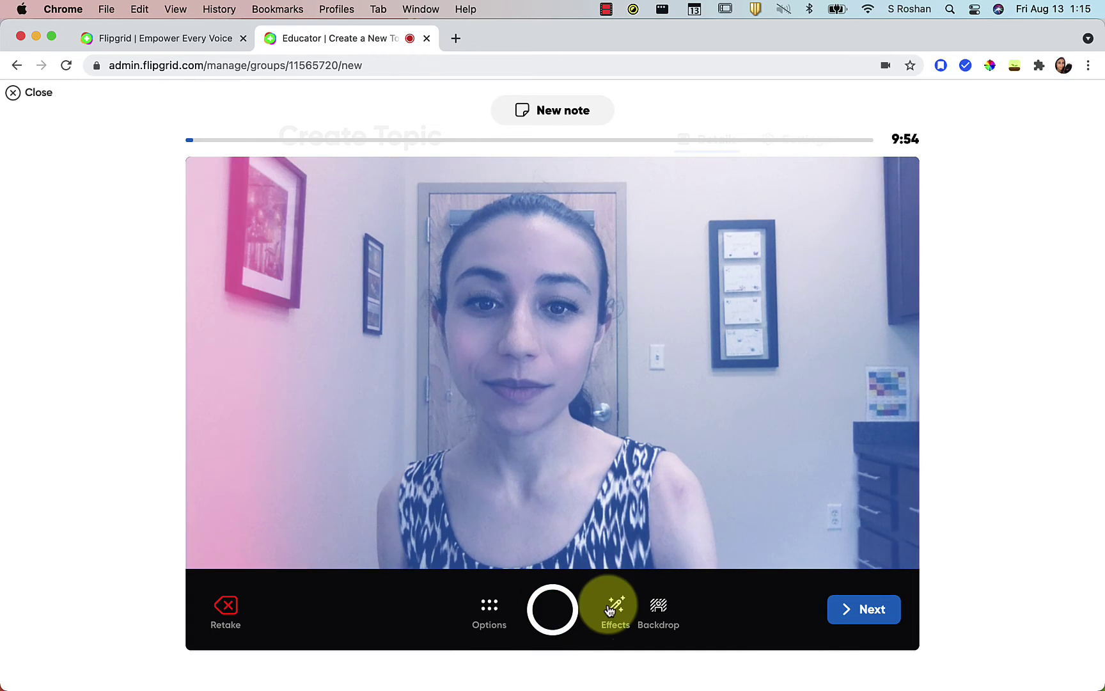
left_click(613, 608)
left_click(443, 532)
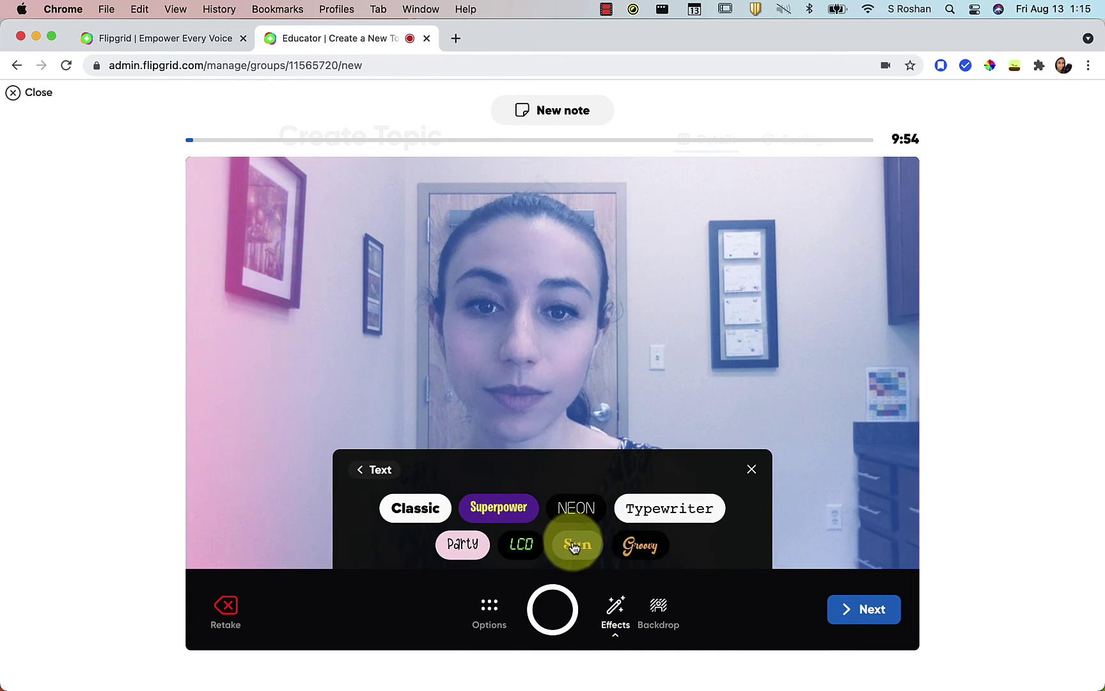
Place a Sun-style '1. Point #1' label at top right and record a take
left_click(574, 546)
type("1. Point #1")
left_click(792, 276)
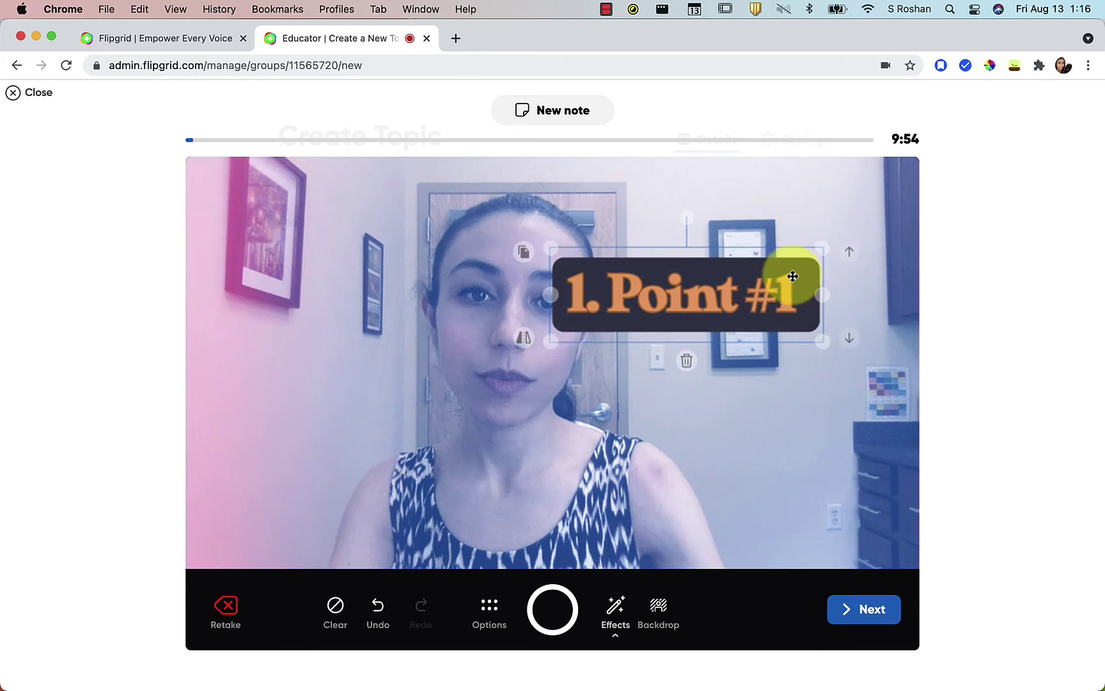
left_click_drag(792, 276, 875, 206)
left_click(551, 611)
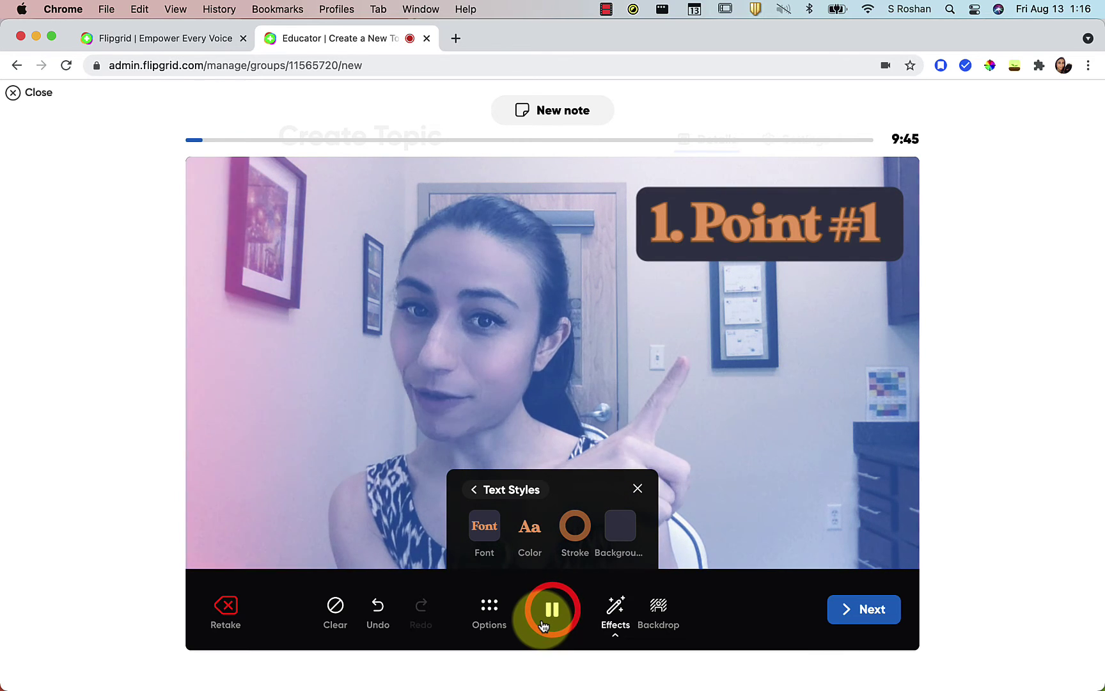
left_click(550, 611)
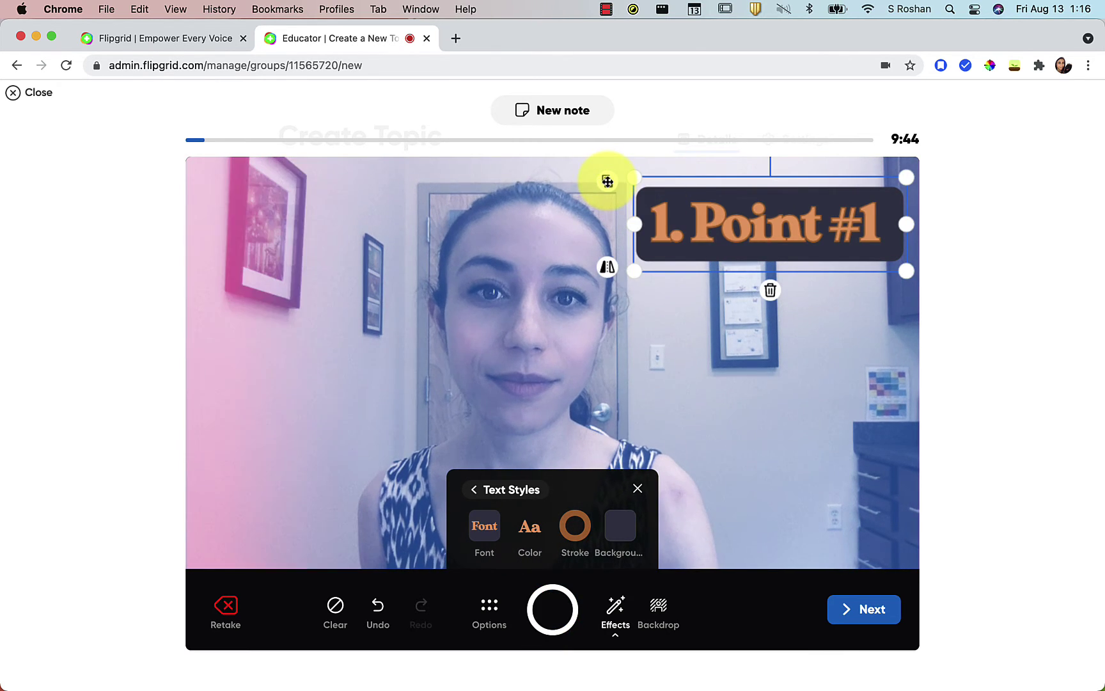
Add a duplicate '2. Point #2' label beneath the first and record another take
left_click(607, 181)
left_click_drag(730, 218, 711, 313)
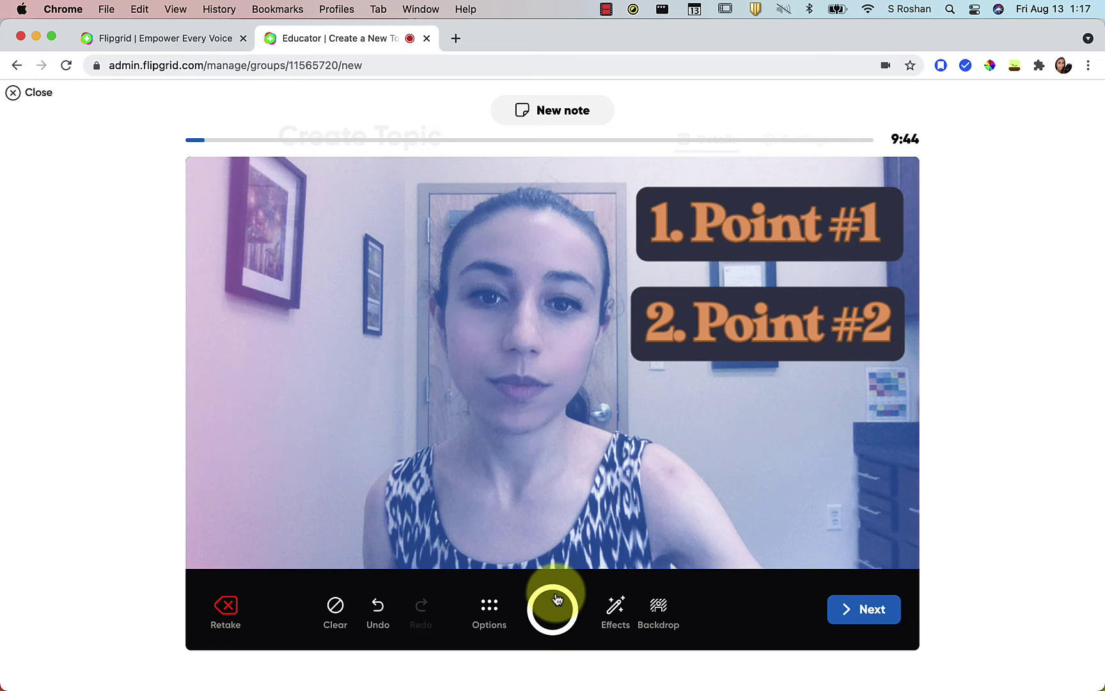
left_click(554, 604)
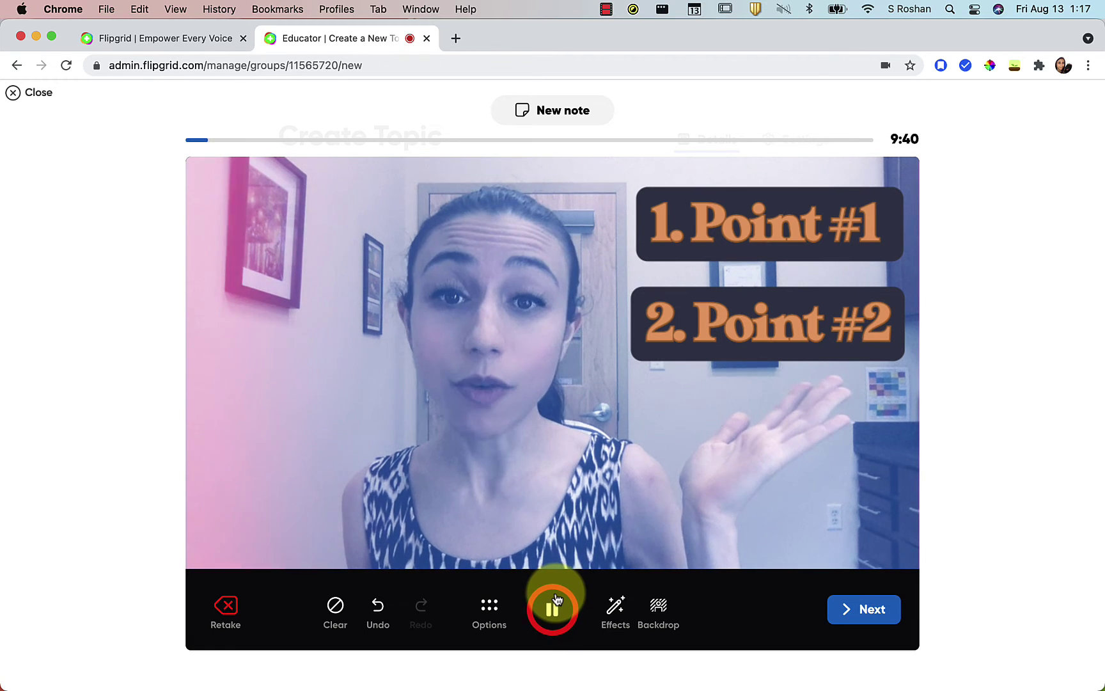
left_click(553, 604)
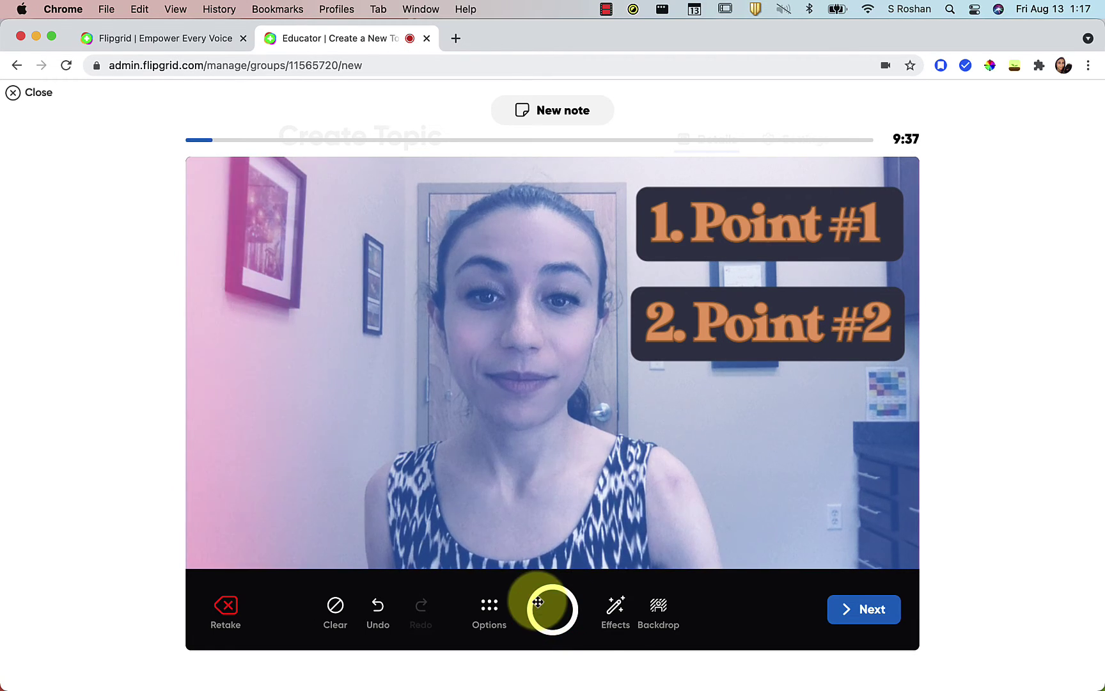
Add a '3. Point #3' label below the second and record the final take
left_click(646, 307)
left_click(599, 279)
left_click_drag(678, 332, 685, 417)
double_click(668, 428)
type("3. Point #3")
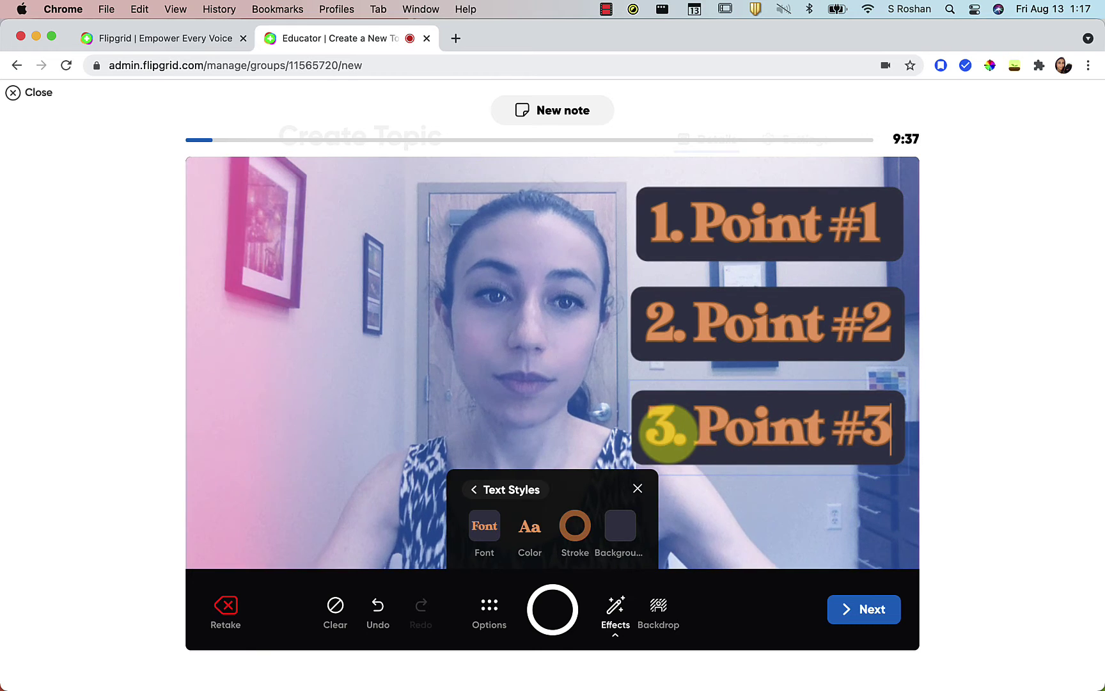
left_click(554, 610)
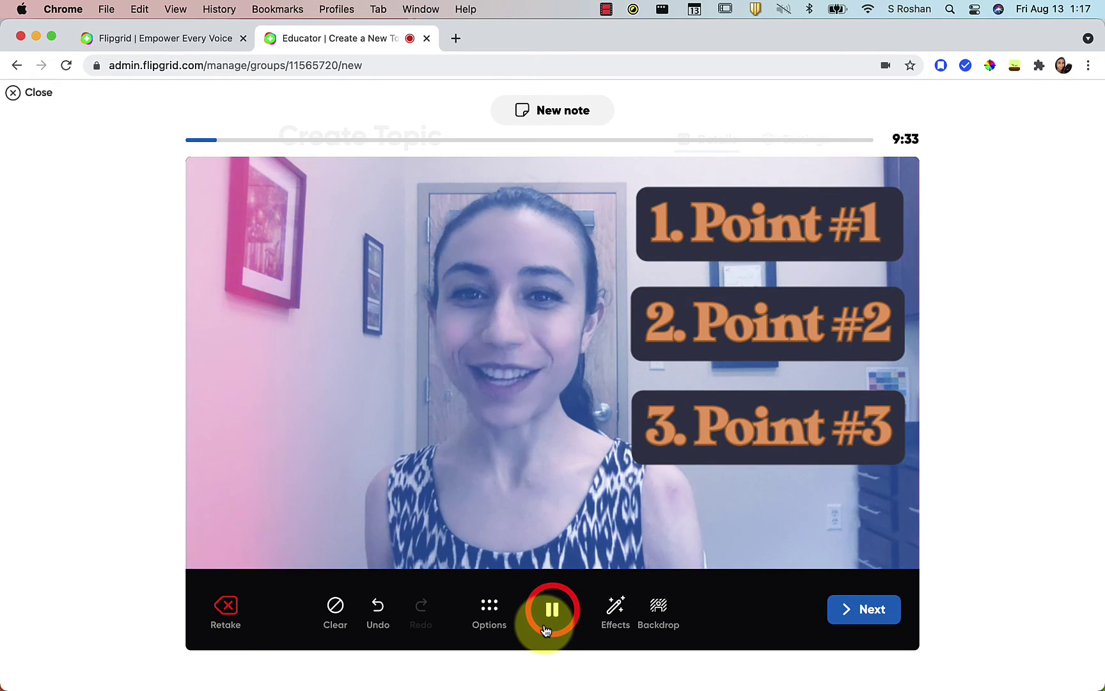
left_click(548, 614)
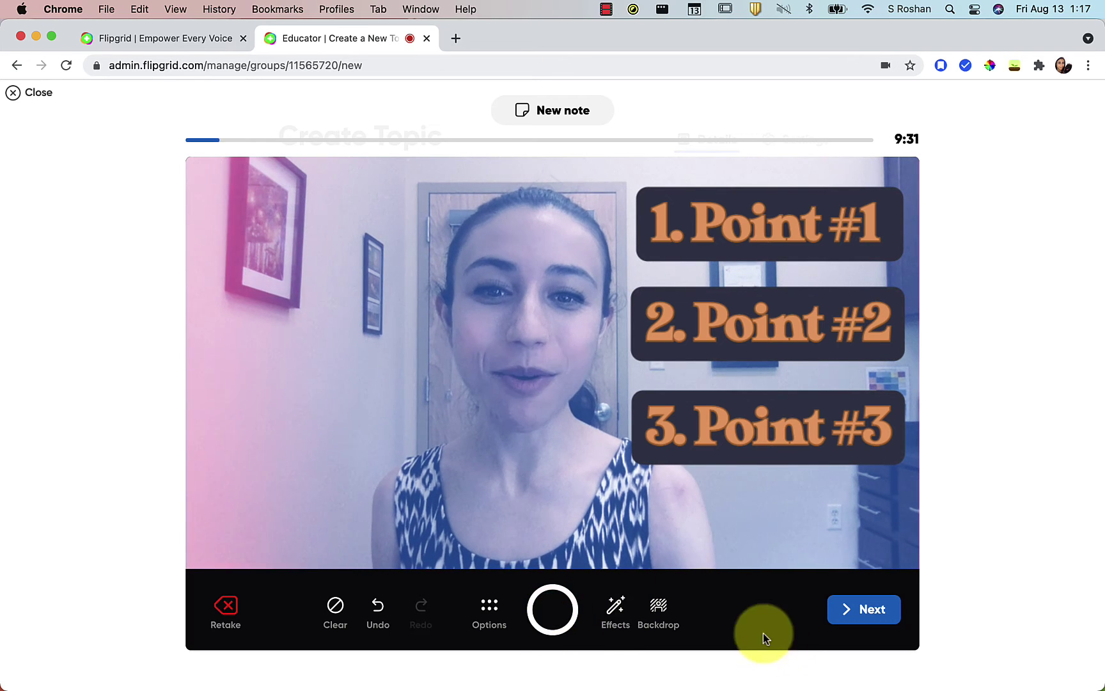
Use the video's last frame as cover and attach the 29-second video to the topic
left_click(849, 614)
left_click(863, 609)
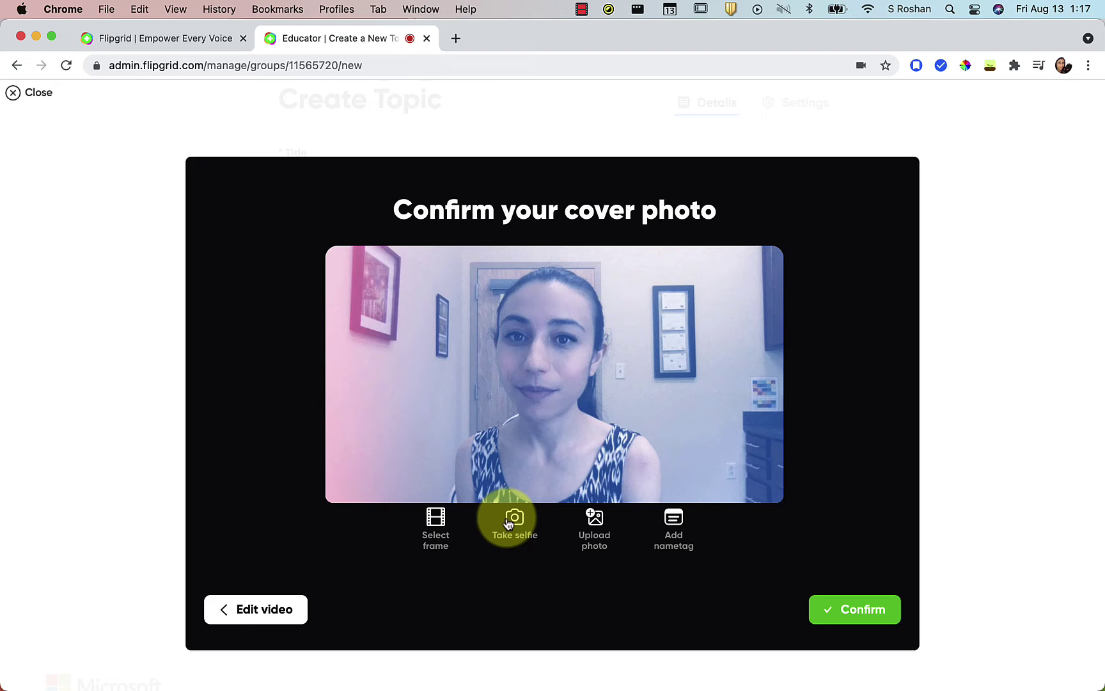
left_click(432, 539)
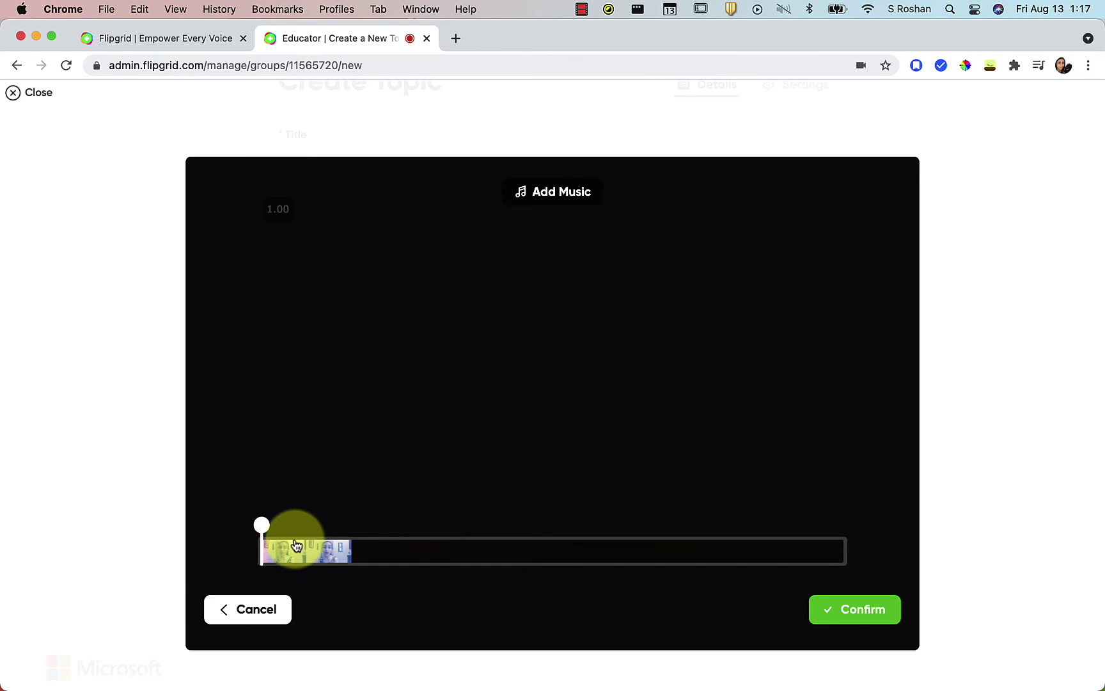
left_click_drag(264, 525, 725, 525)
left_click_drag(835, 502, 820, 517)
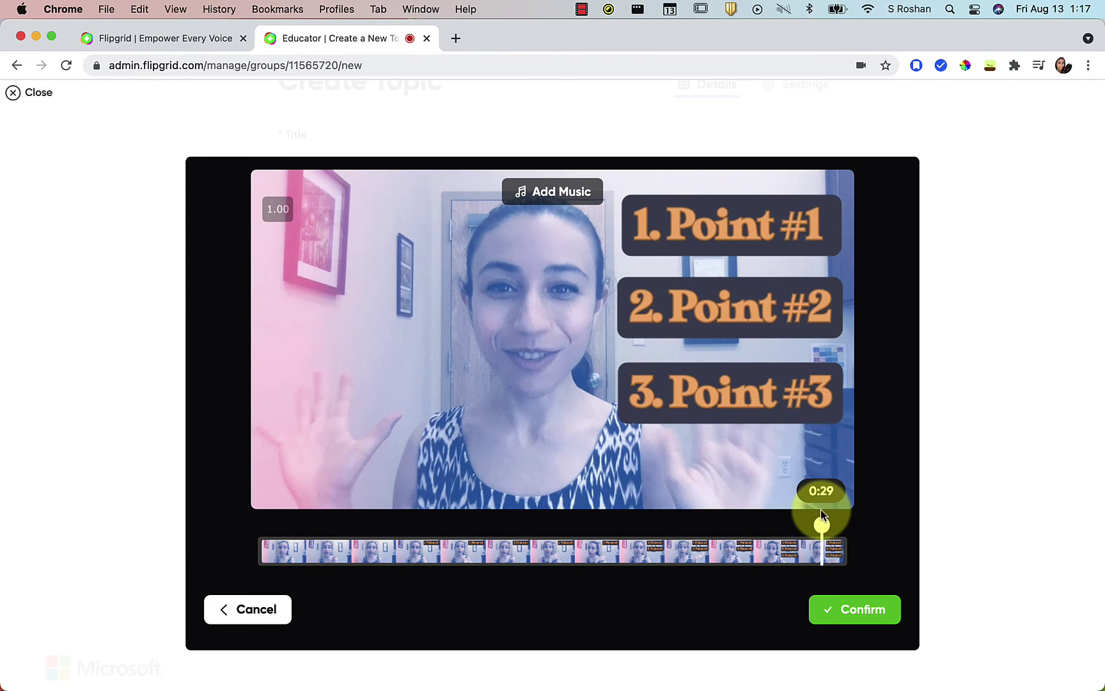
left_click(853, 614)
left_click(863, 611)
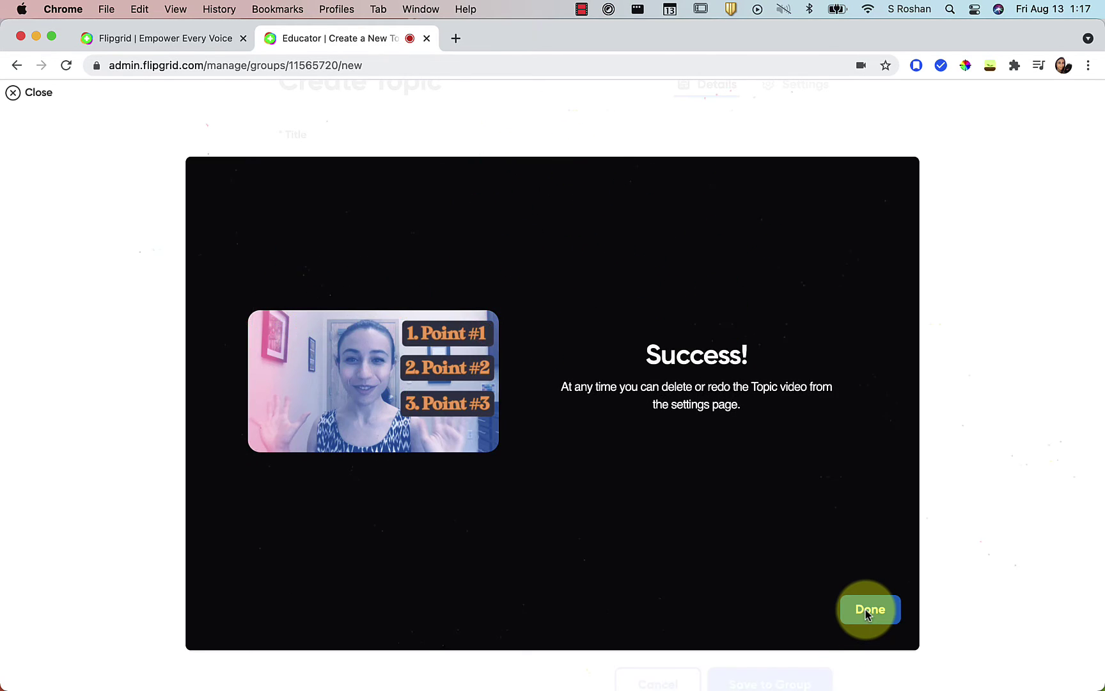
left_click(867, 606)
left_click(426, 193)
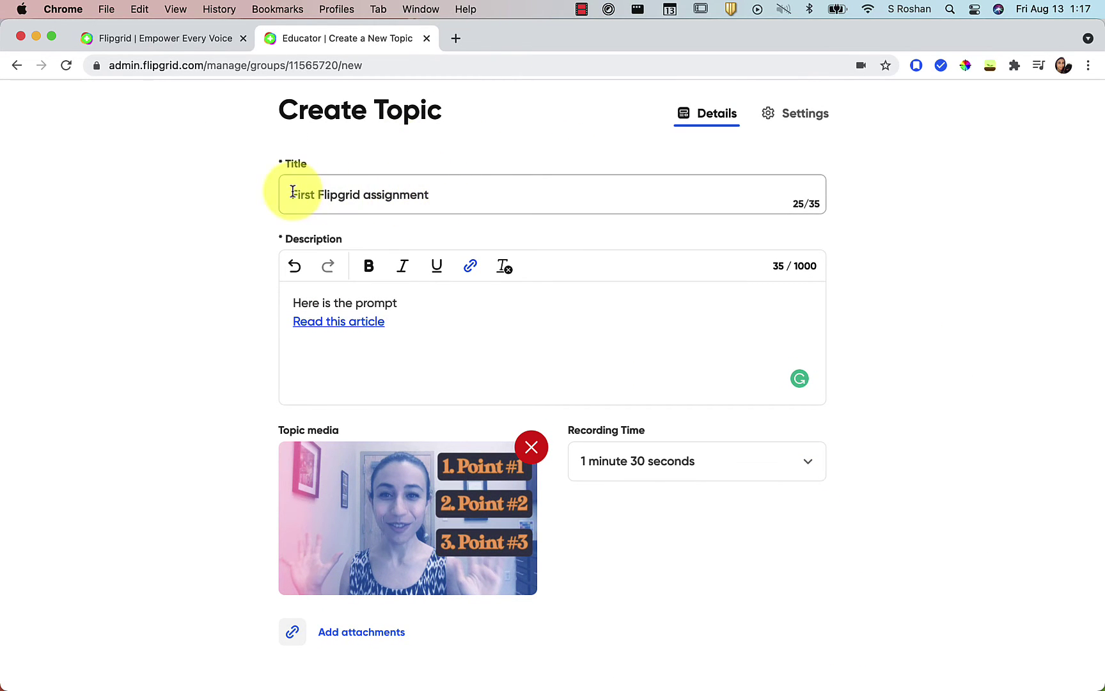
Set the topic's maximum recording time to 2 minutes 30 seconds
left_click(433, 329)
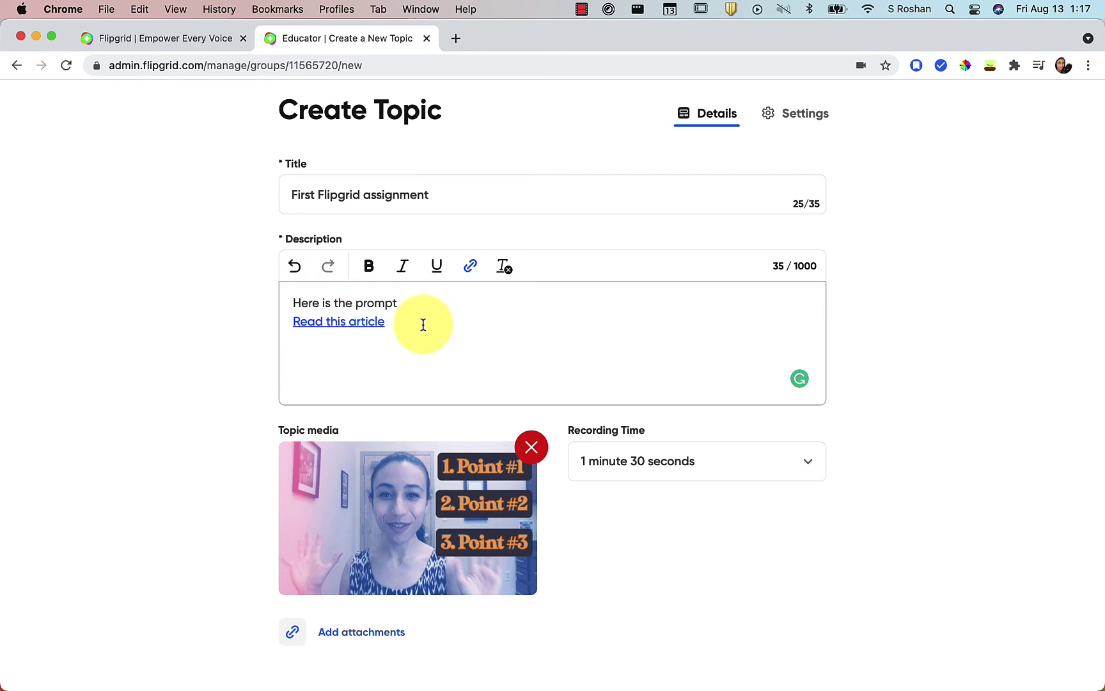
left_click(385, 324)
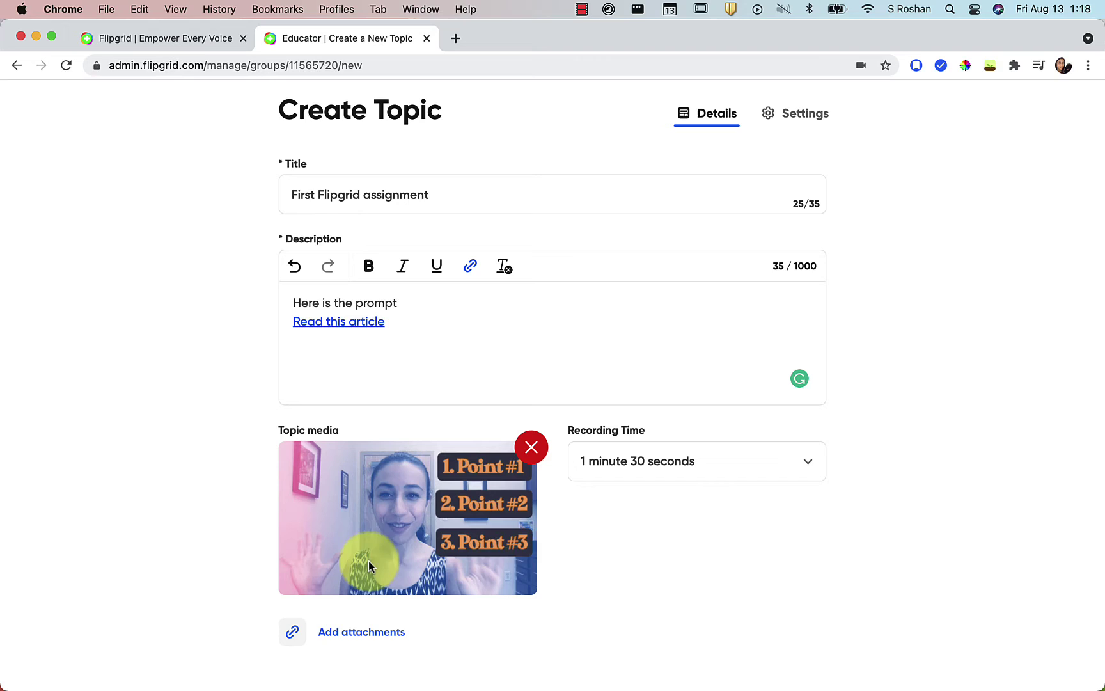
left_click(679, 462)
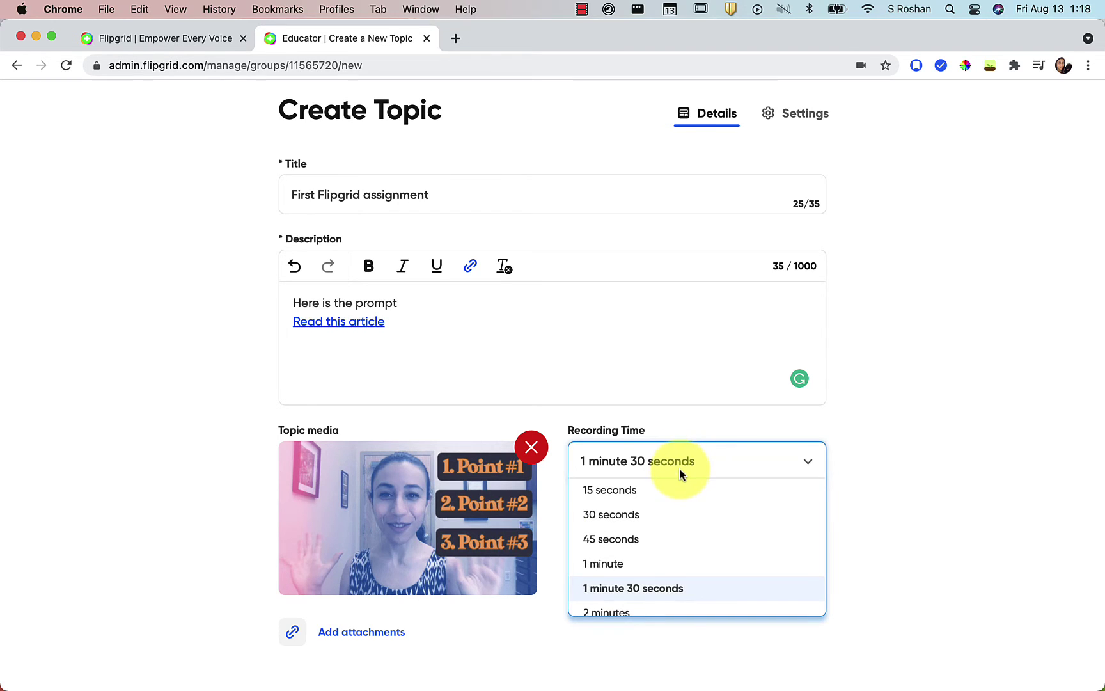
scroll(679, 547, "down", 2)
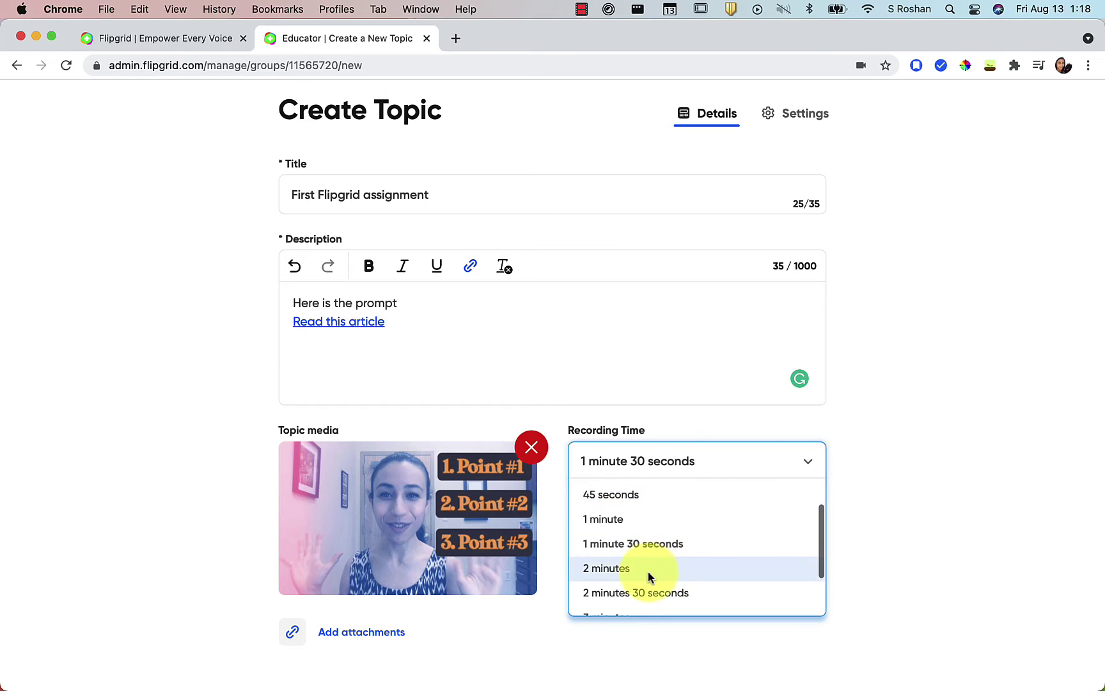
left_click(648, 593)
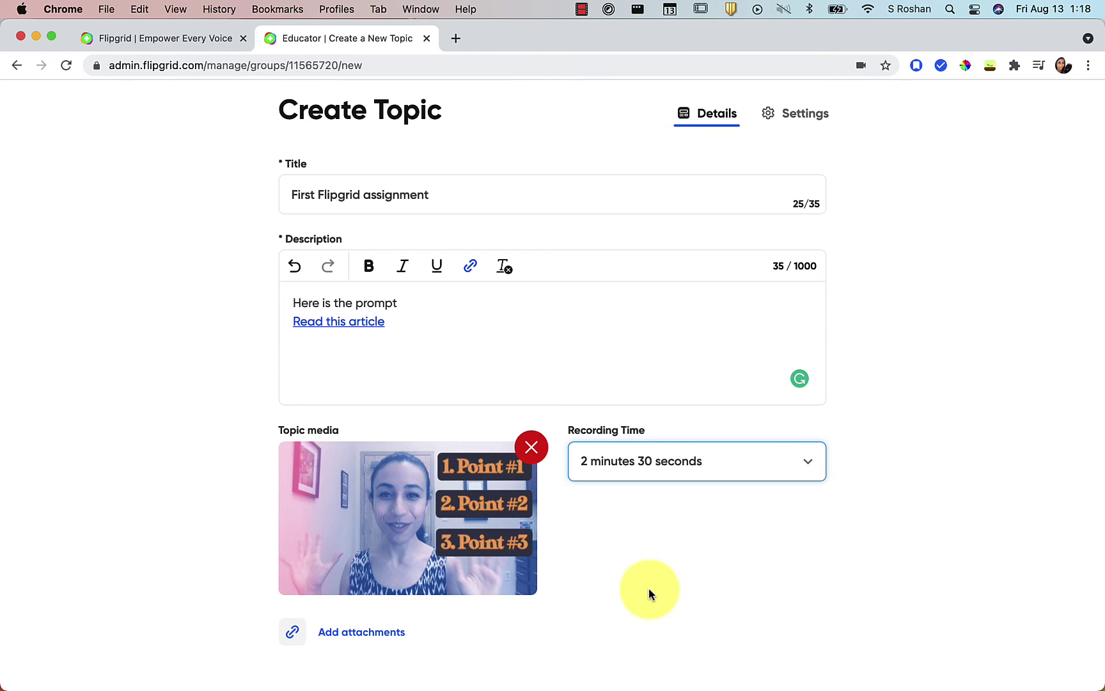
left_click(791, 468)
scroll(763, 551, "down", 2)
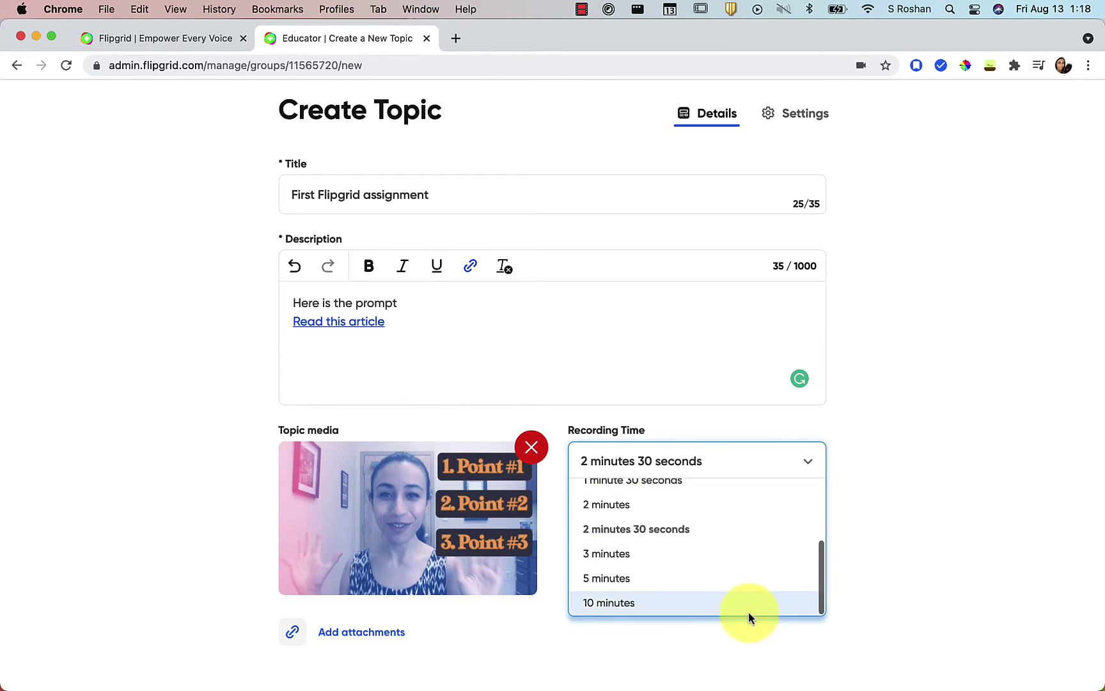
left_click(743, 530)
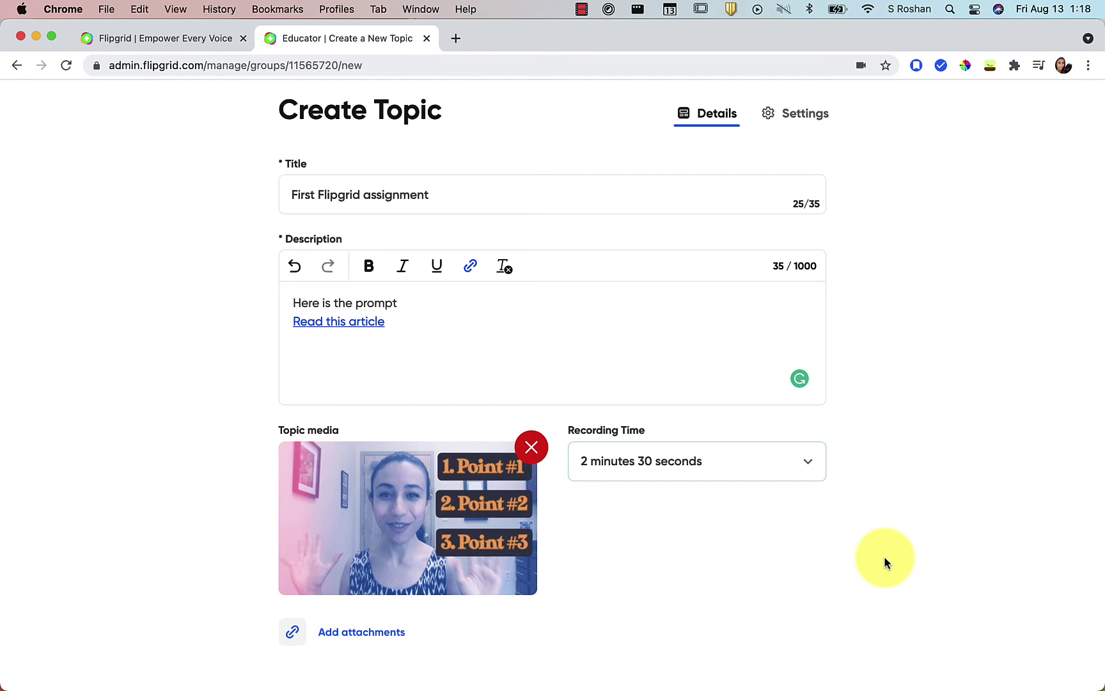
left_click(770, 120)
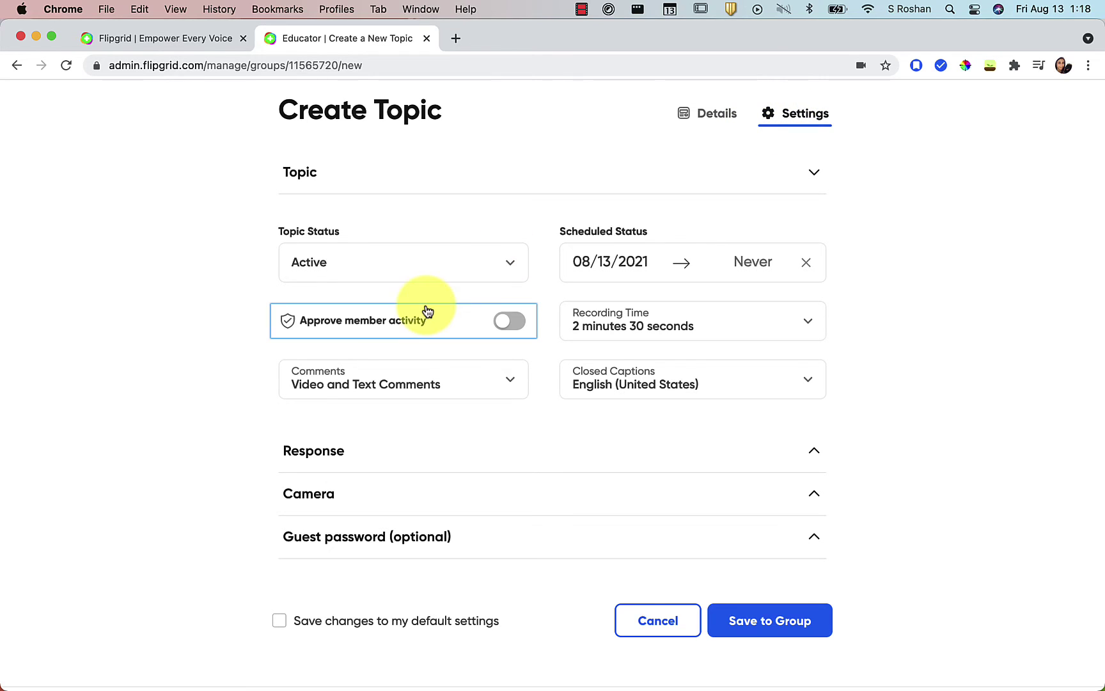
Switch on Approve member activity and check the allowed comment types
mouse_move(328, 328)
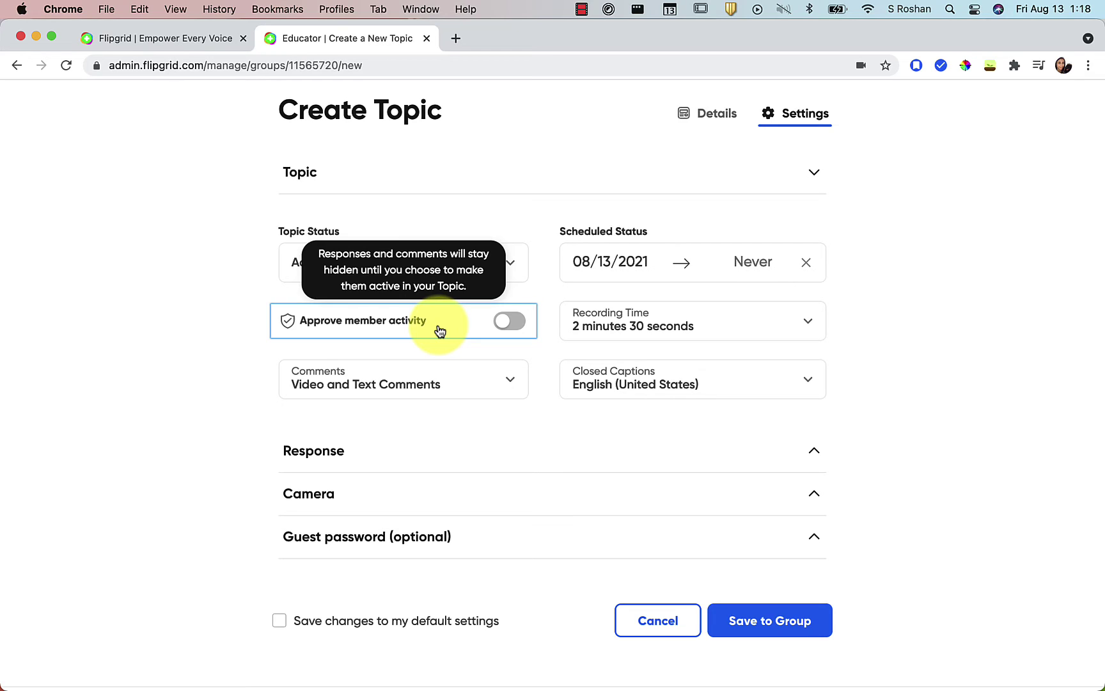
left_click(515, 323)
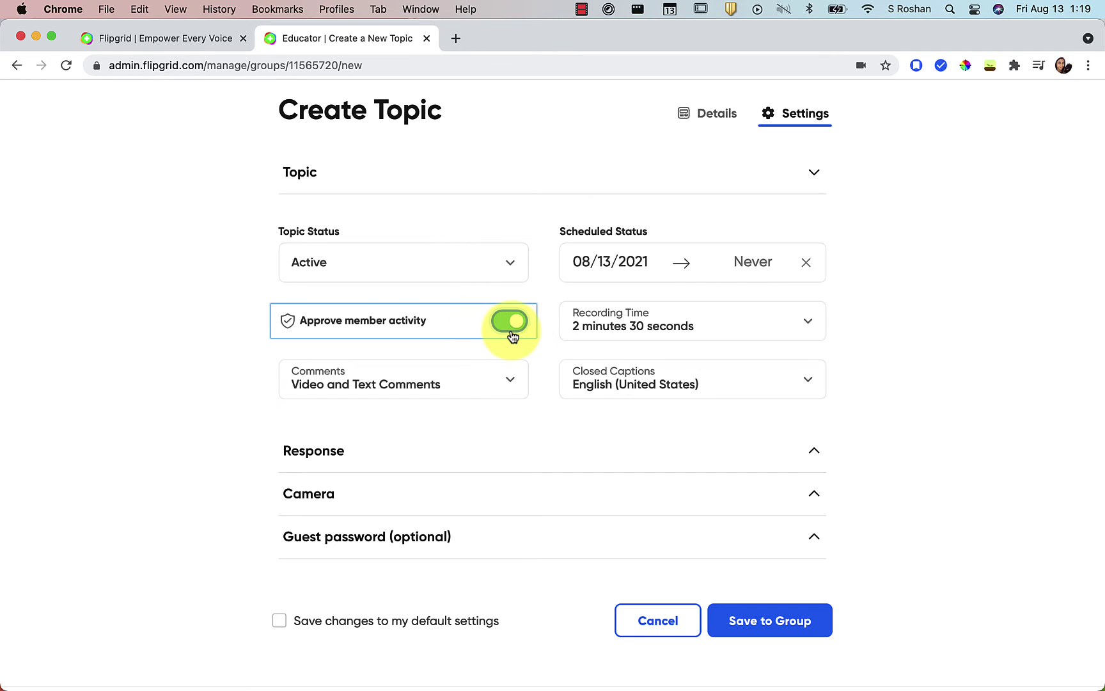
left_click(509, 382)
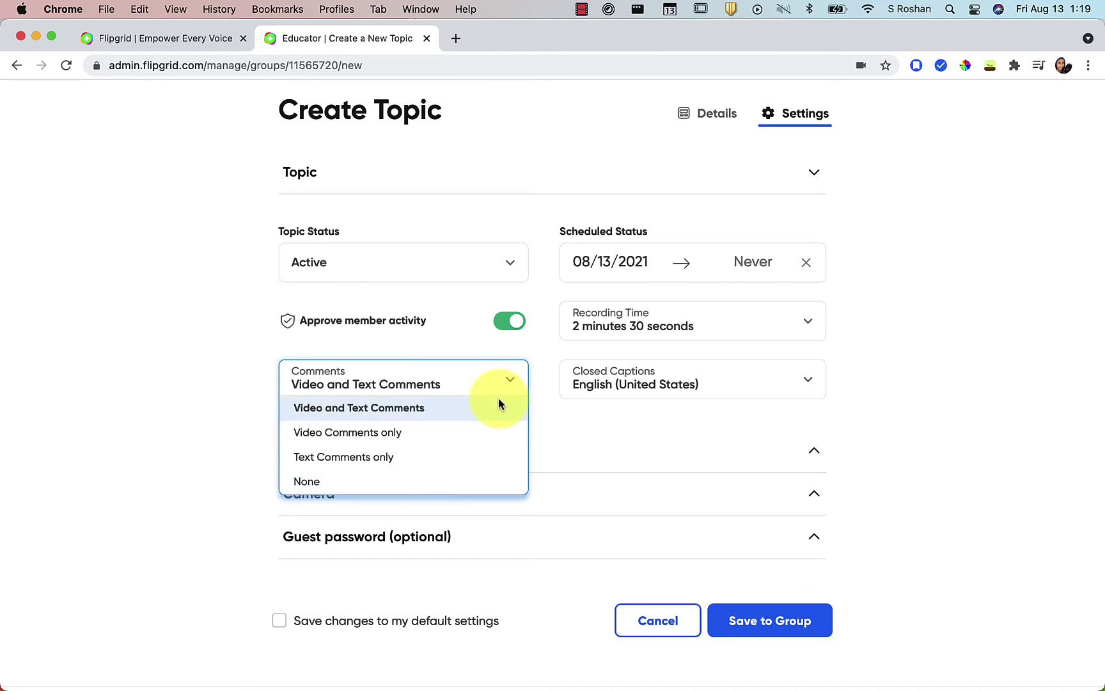
Keep video and text comments allowed and expand the Response settings
left_click(512, 381)
scroll(640, 412, "down", 2)
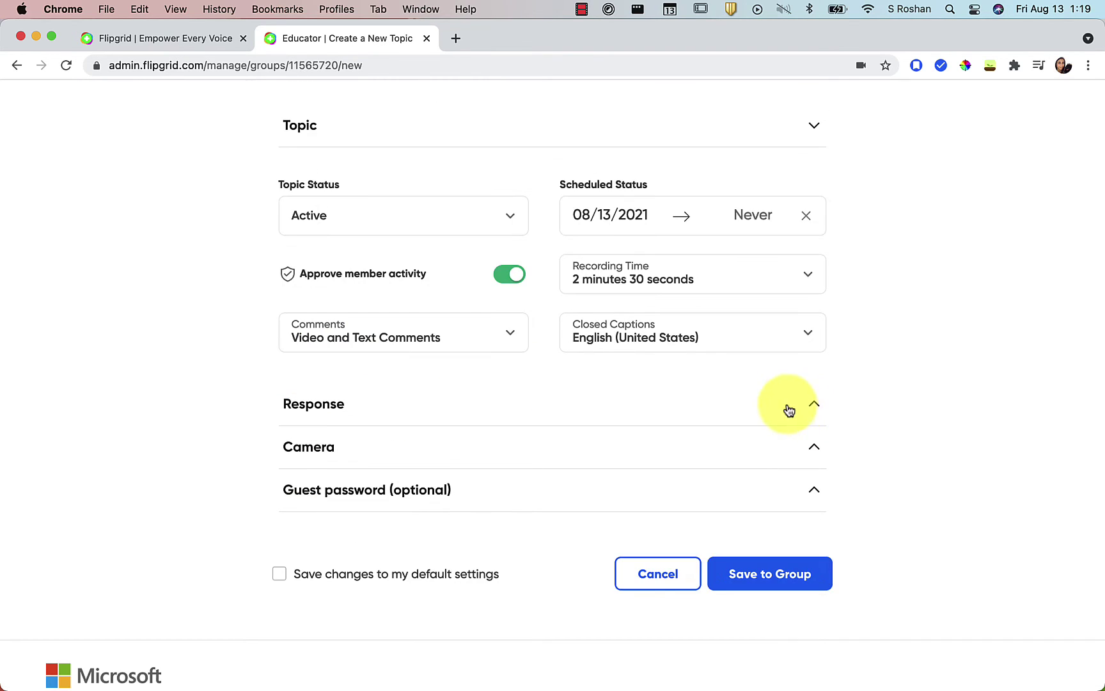
left_click(818, 413)
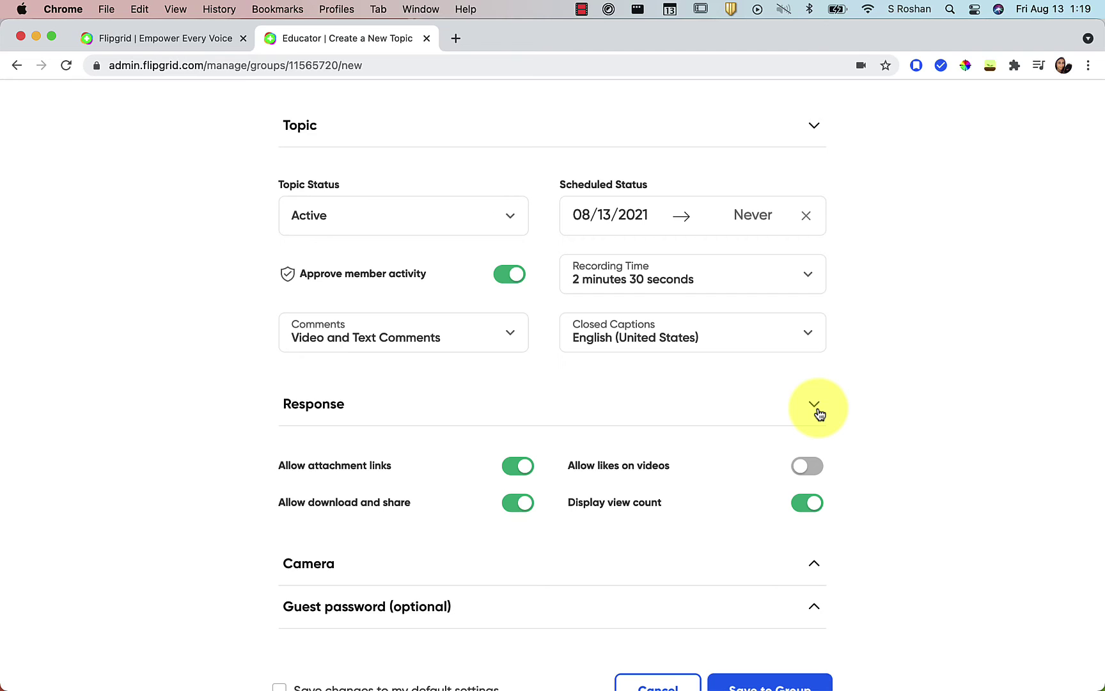
scroll(697, 477, "down", 3)
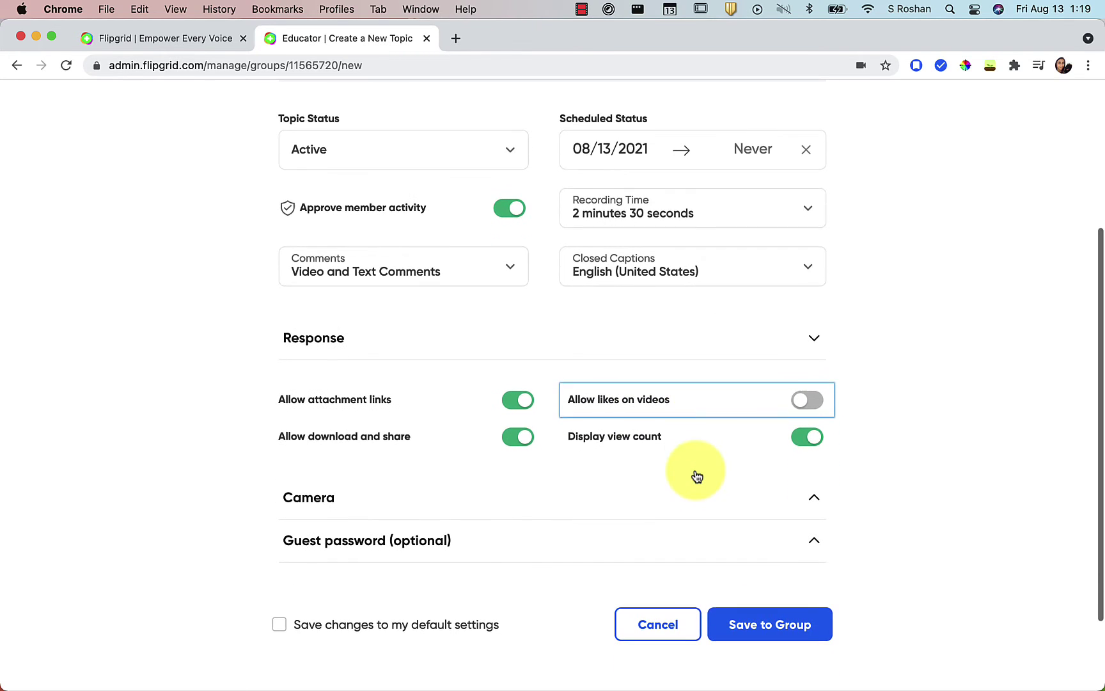
Expand the Camera and Guest password sections, leaving no guest password enabled
left_click(811, 502)
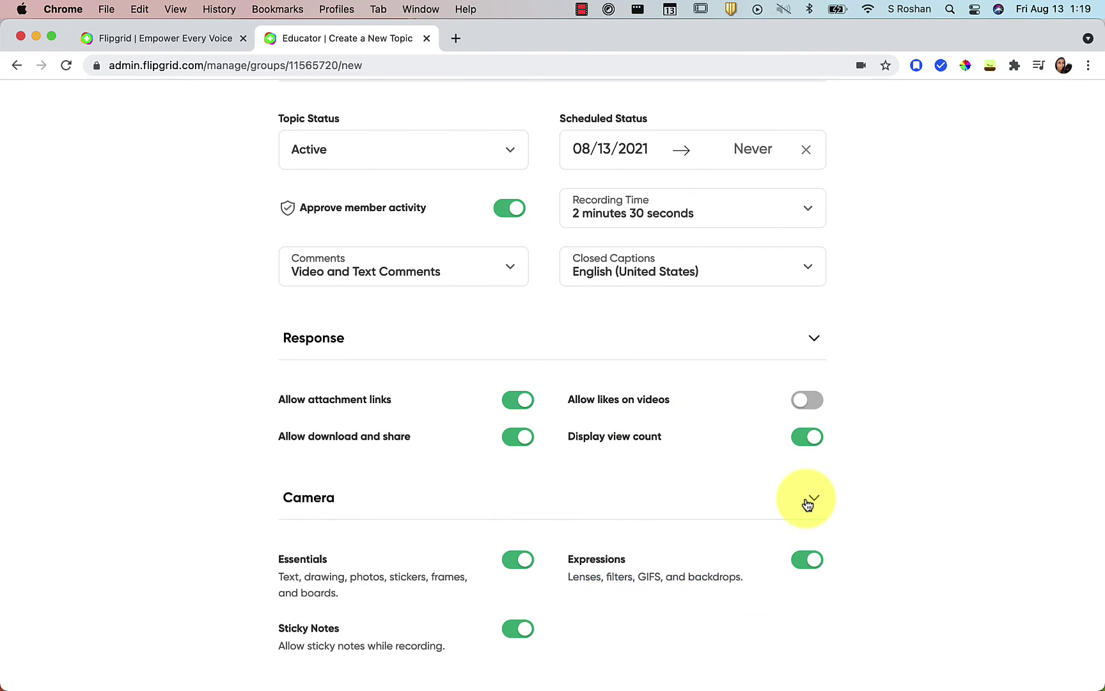
scroll(806, 499, "down", 3)
scroll(646, 584, "down", 3)
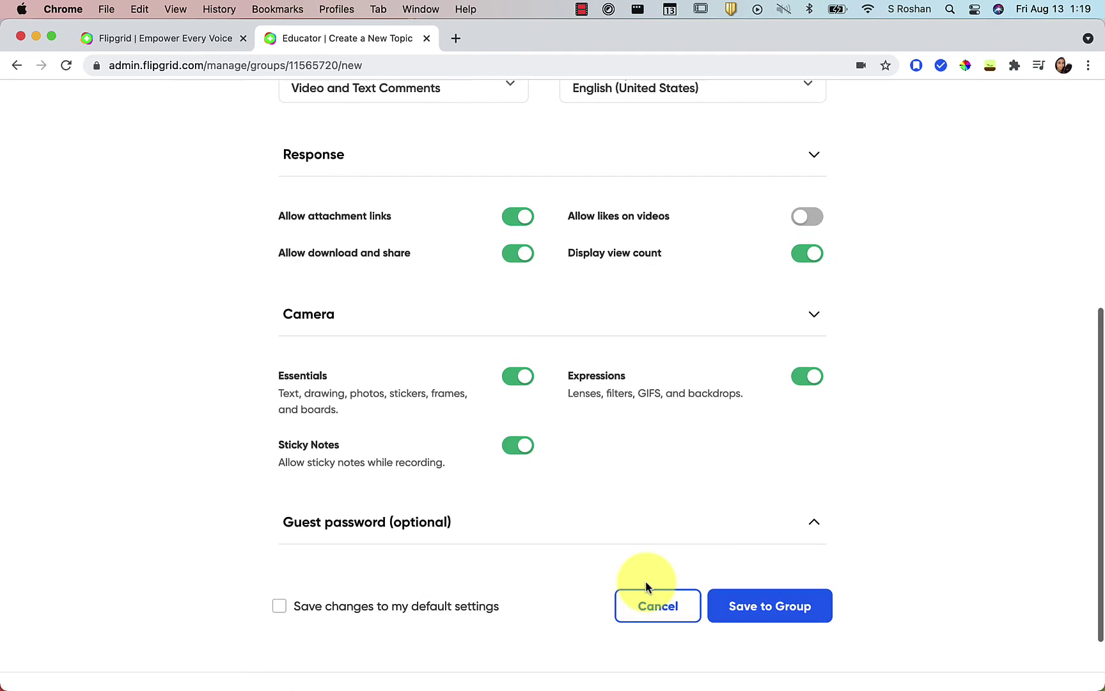
scroll(646, 585, "down", 2)
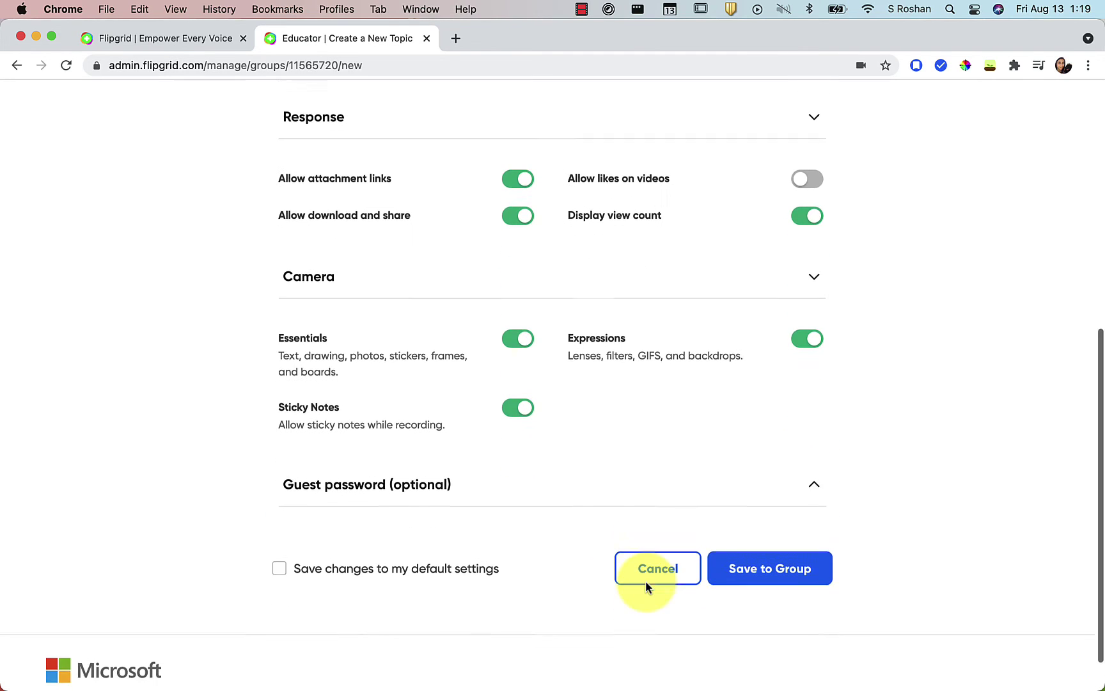
left_click(815, 486)
scroll(814, 486, "down", 2)
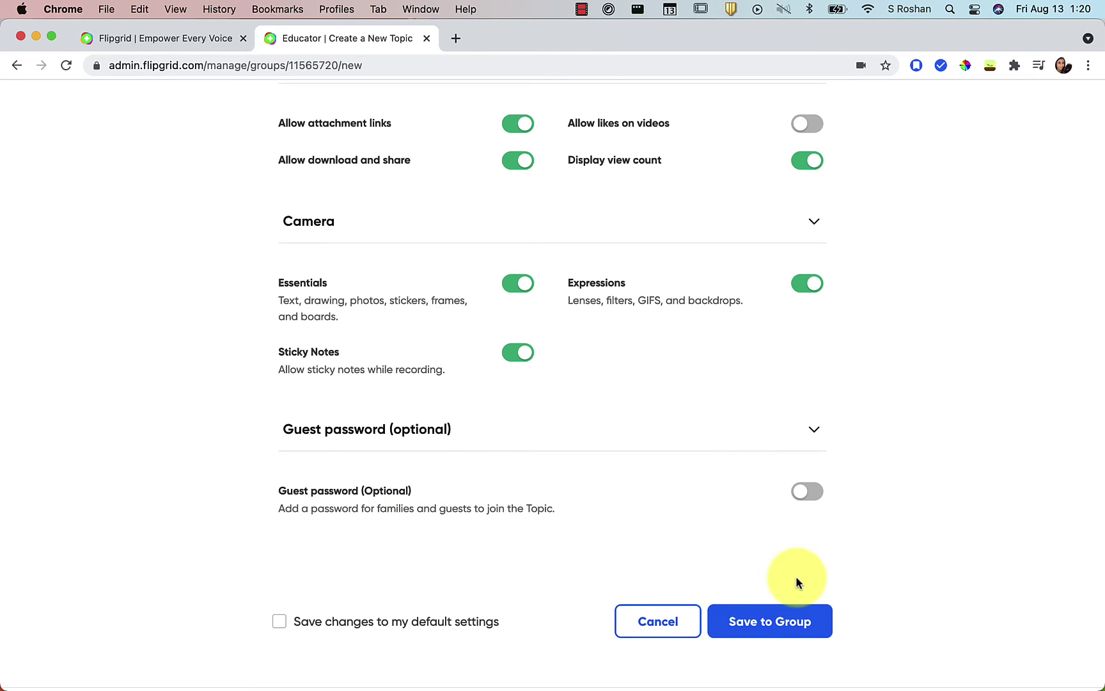
Save the topic to the group, then play and stop its prompt video on the student page
left_click(769, 622)
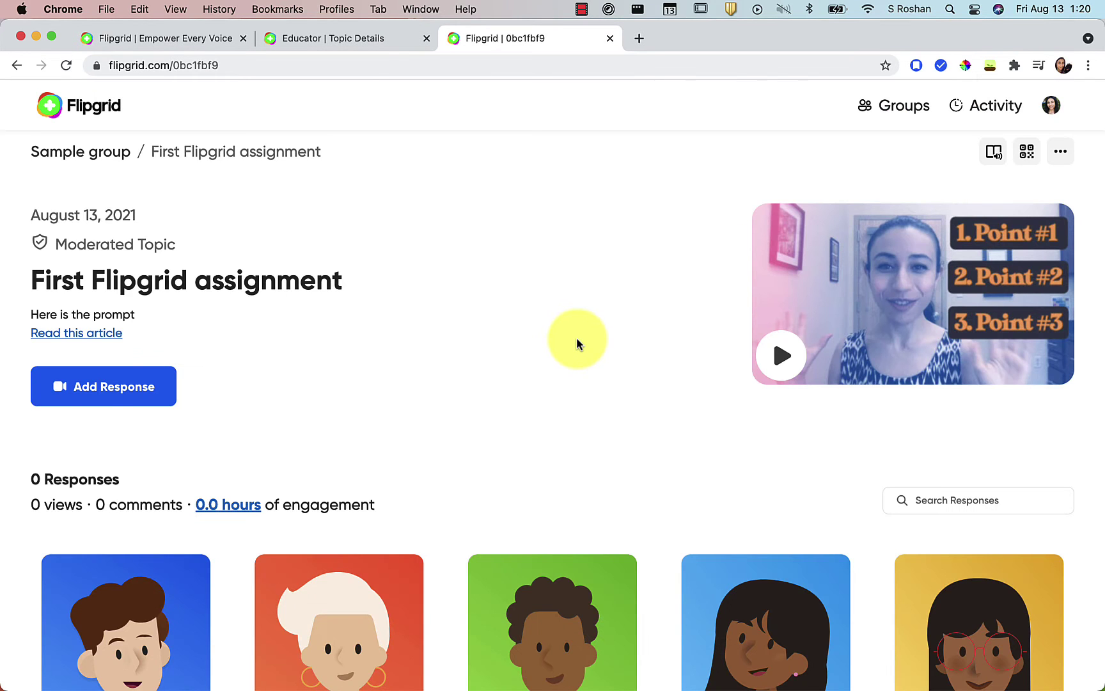
scroll(577, 343, "down", 1)
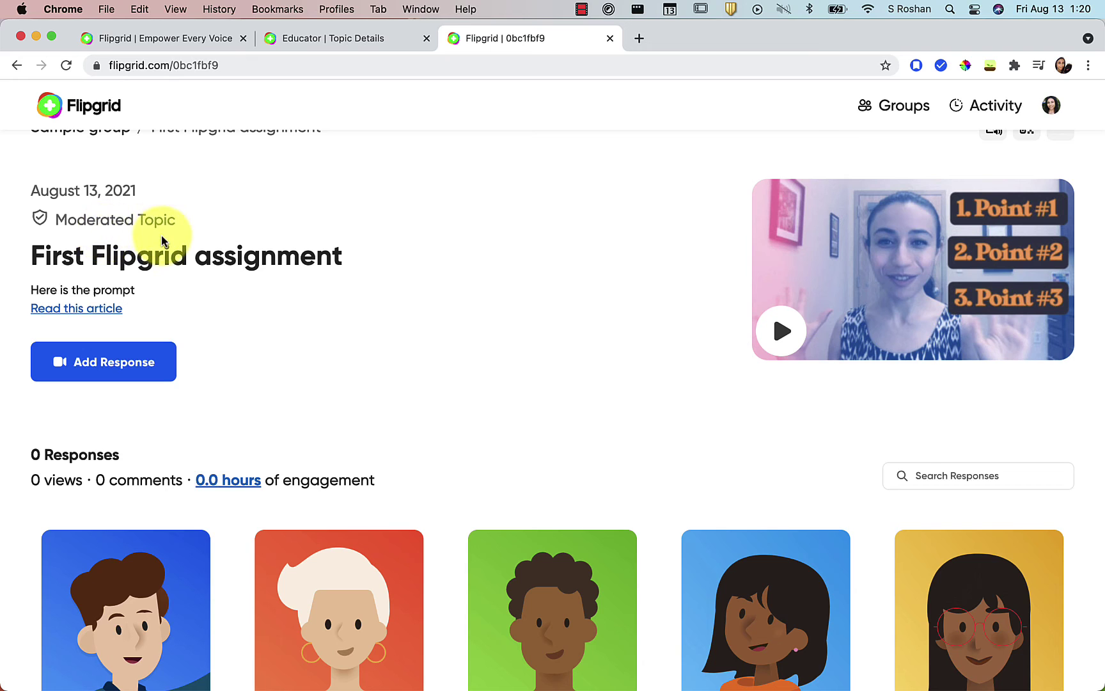
left_click(787, 324)
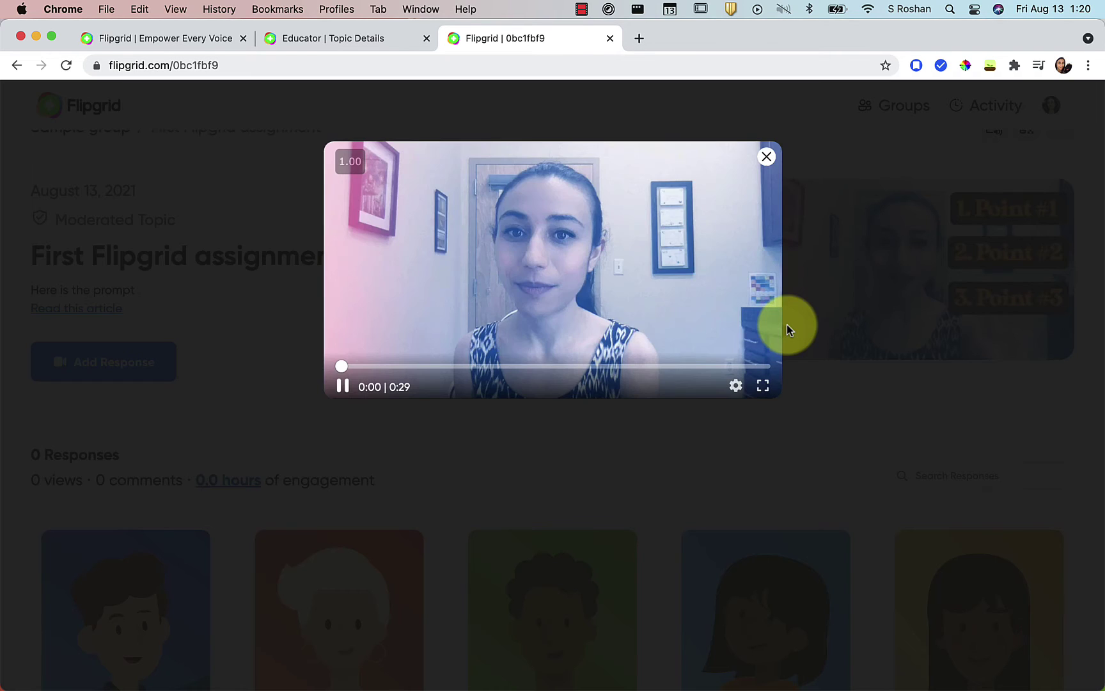
left_click(767, 156)
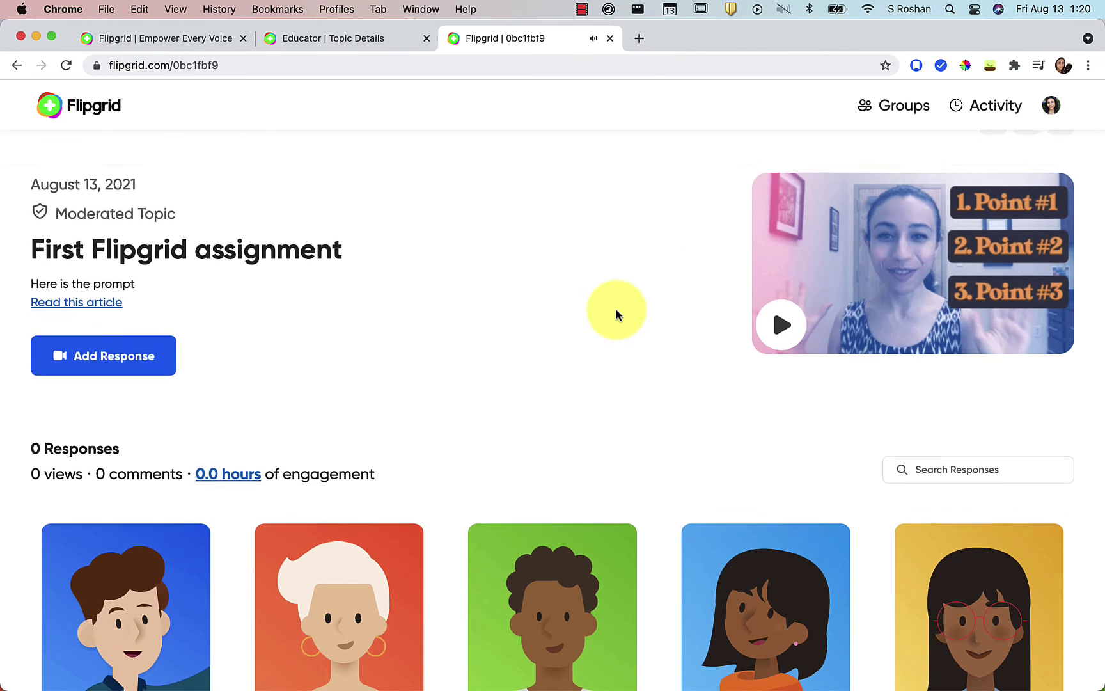
scroll(616, 314, "down", 2)
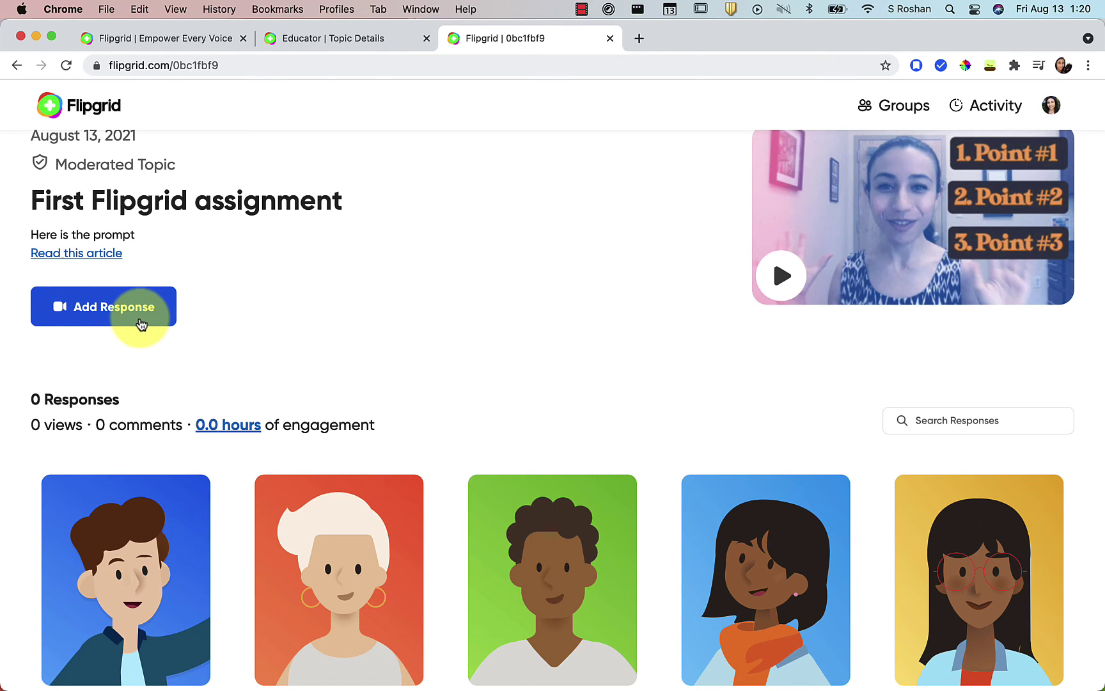
Dismiss the 'Your Topic is ready!' dialog and list all 257 topics from the home page
left_click(383, 40)
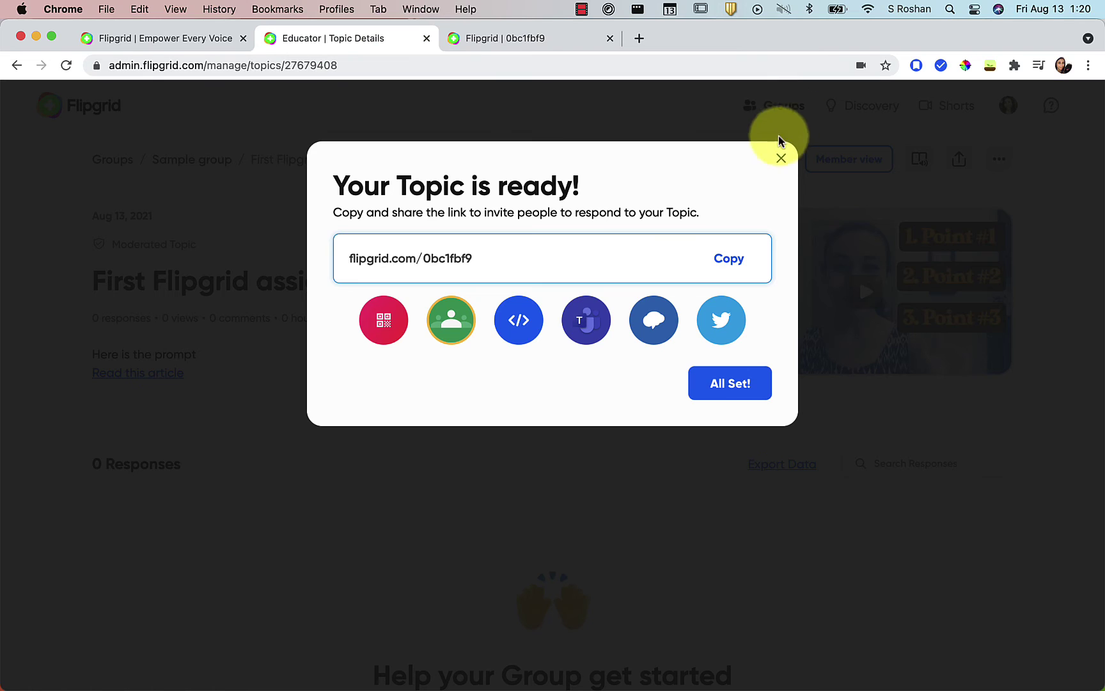
left_click(781, 158)
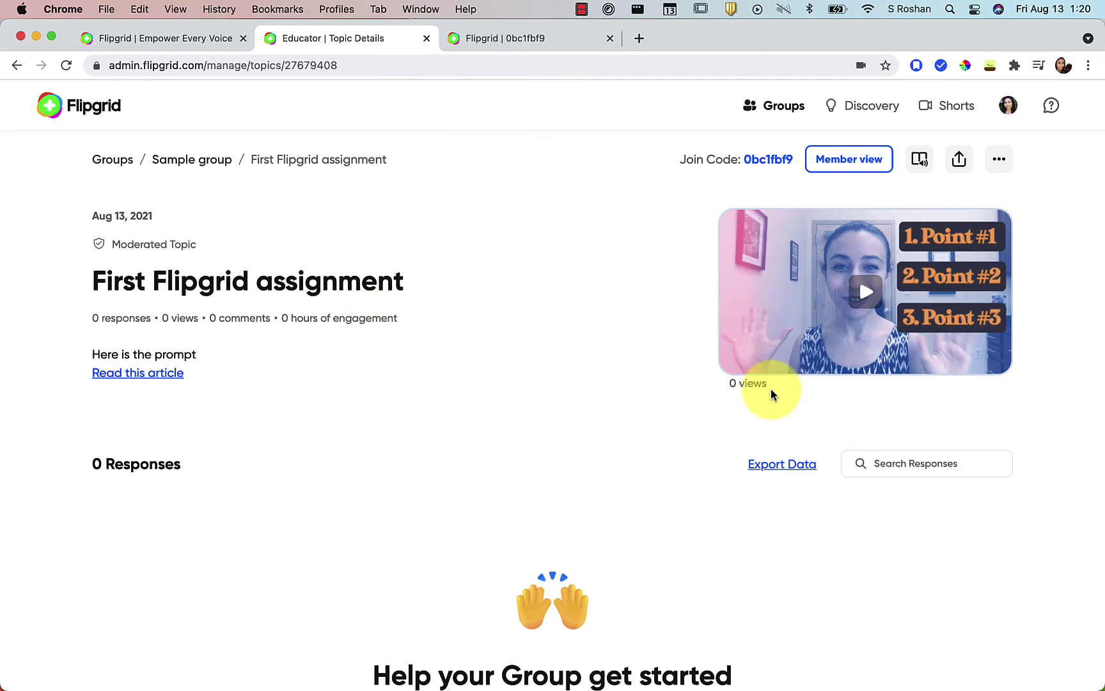
scroll(772, 394, "down", 2)
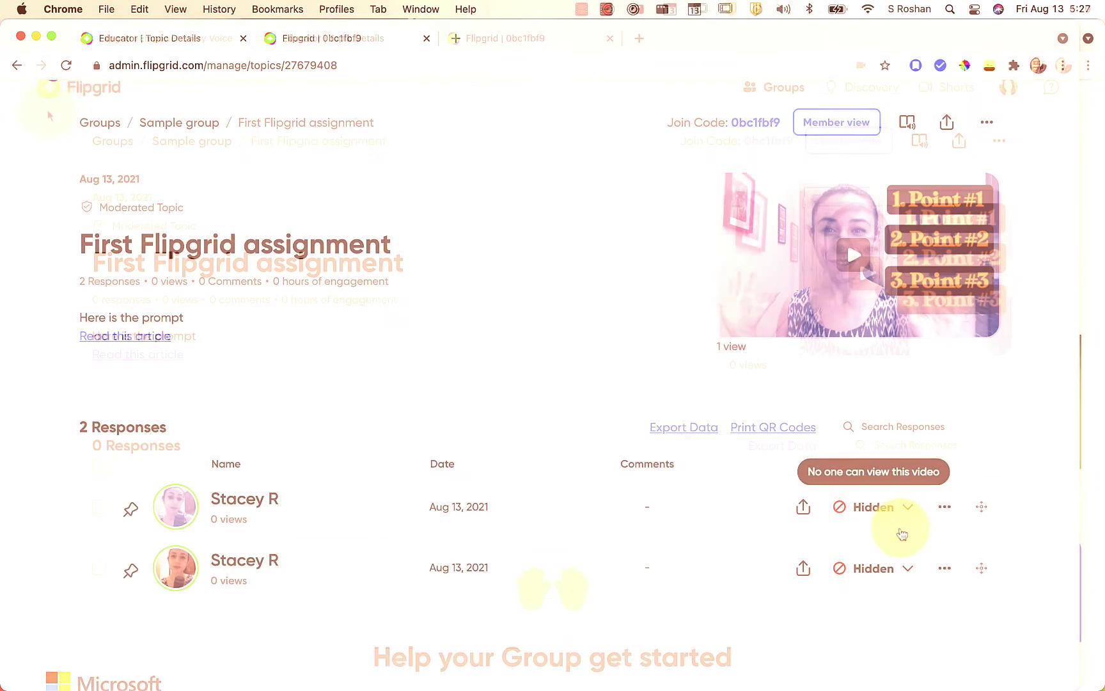
left_click(94, 96)
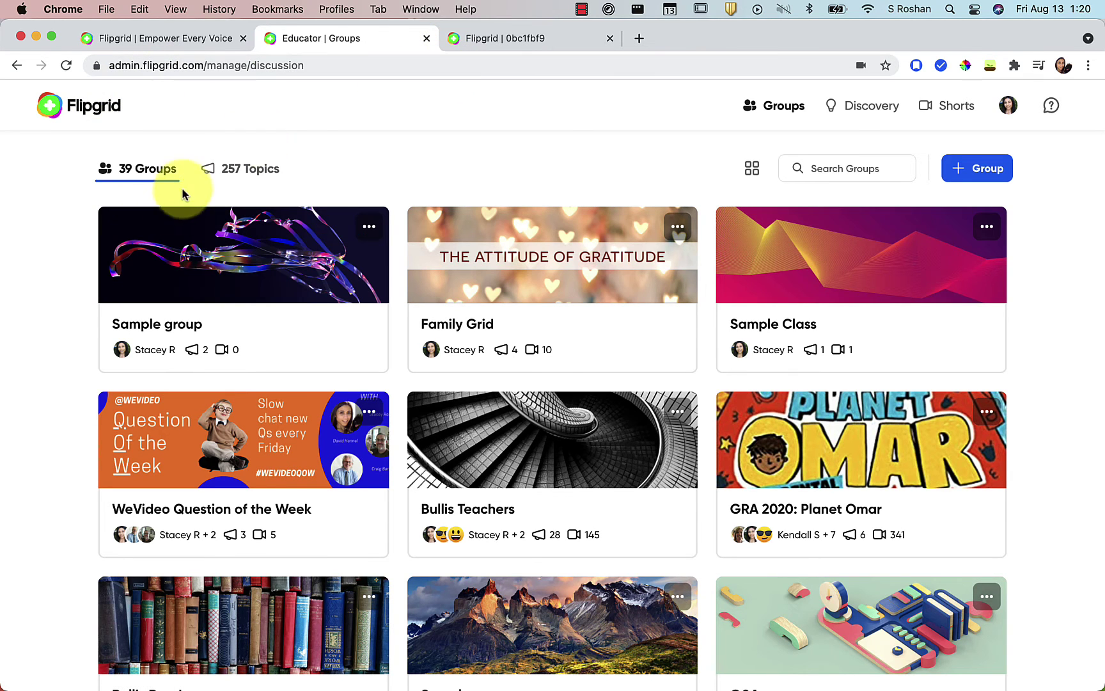
left_click(260, 171)
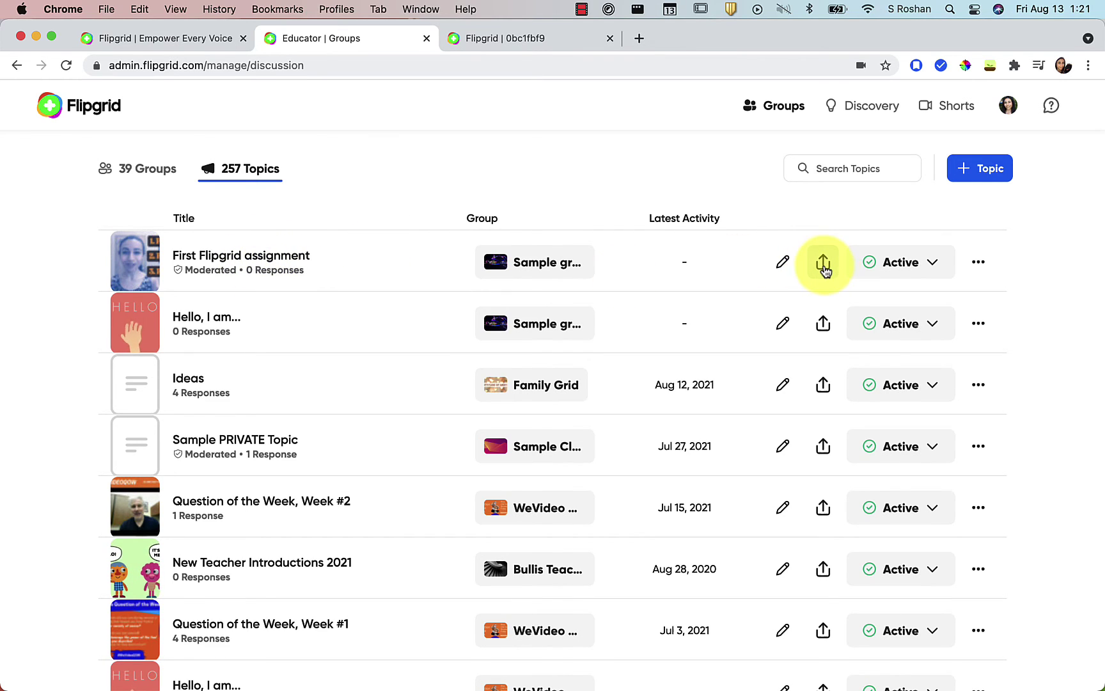
Copy the 'First Flipgrid assignment' share link and open that topic's details
left_click(824, 266)
left_click(728, 283)
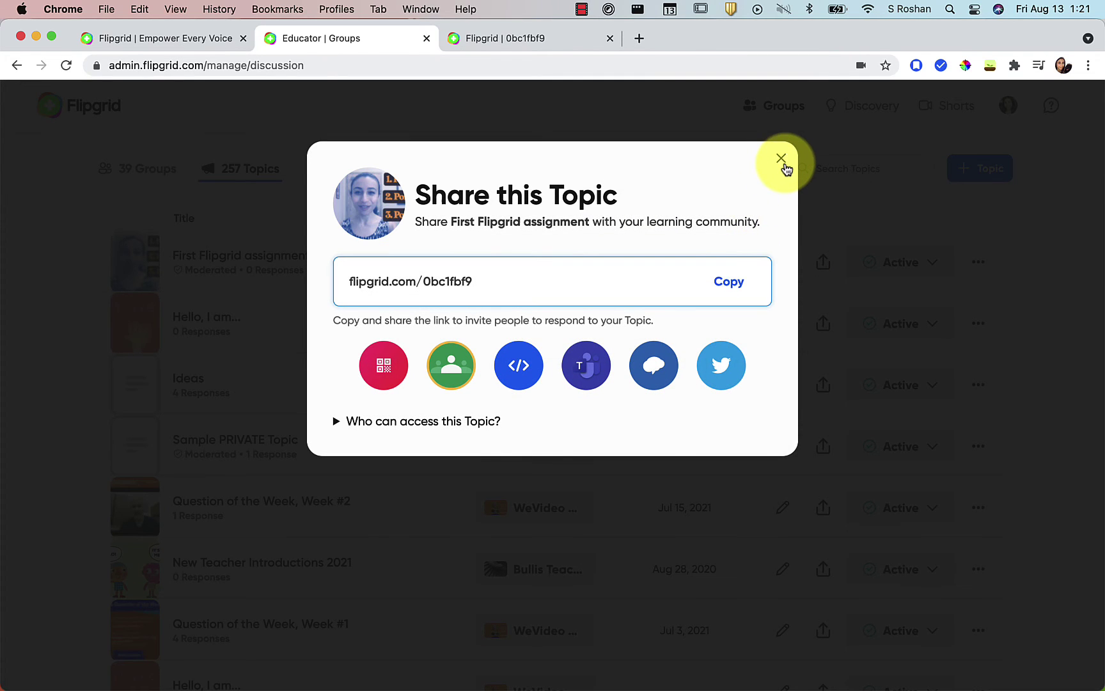
left_click(784, 165)
left_click(210, 269)
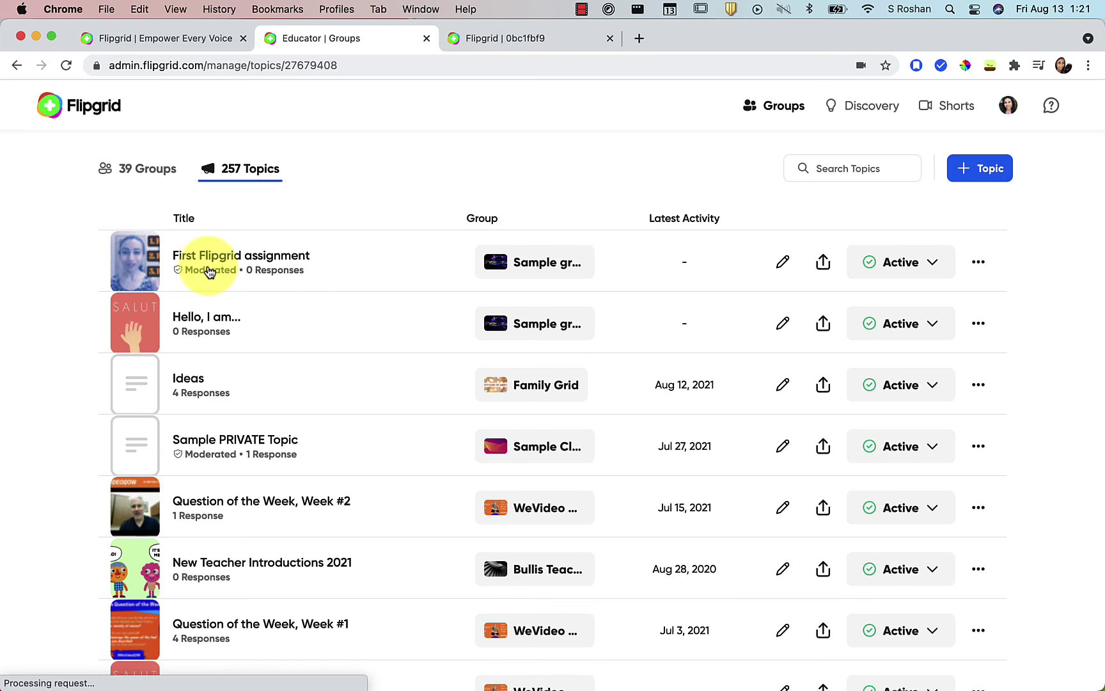
scroll(332, 503, "down", 5)
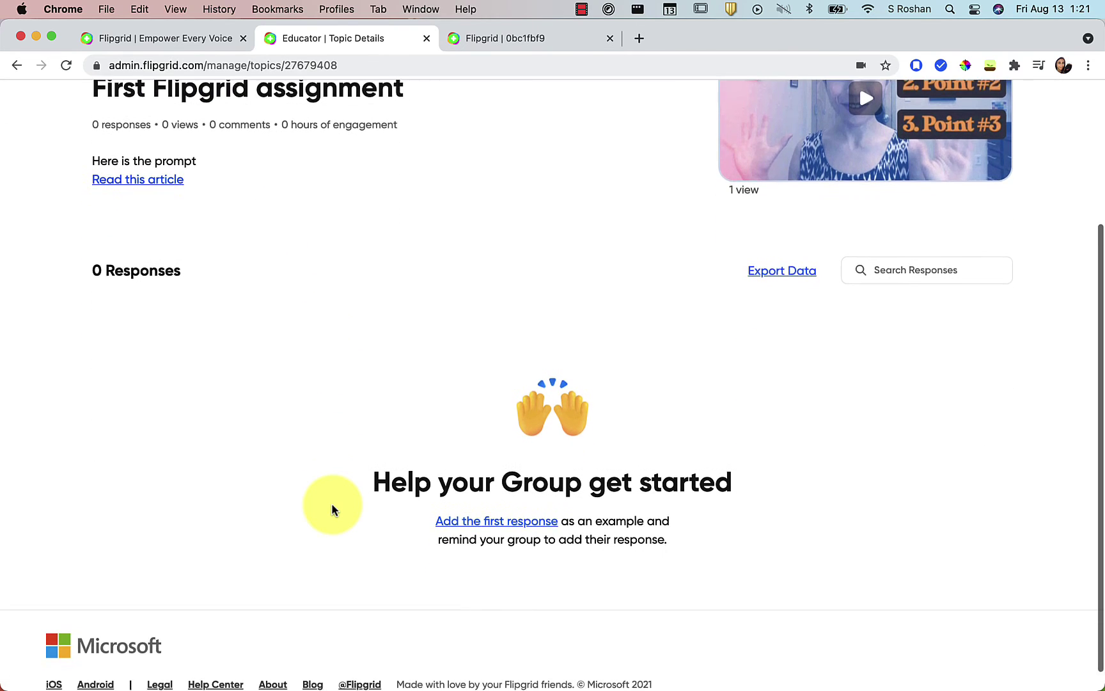
scroll(353, 563, "up", 3)
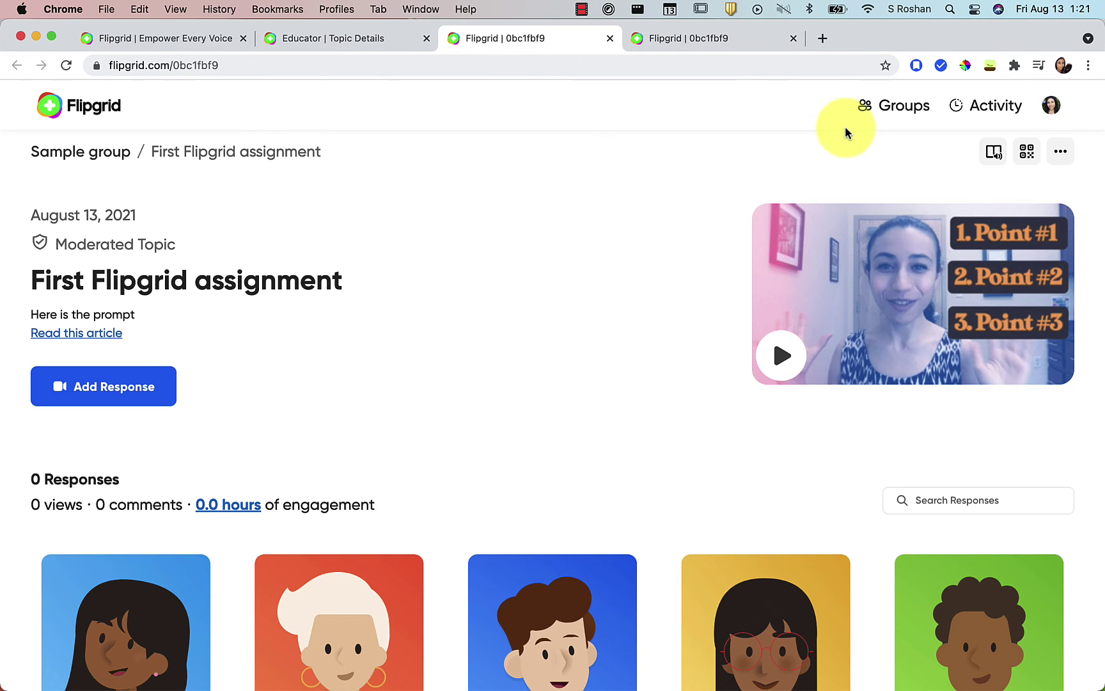
Compare the educator and member views, then open the first hidden response's details
left_click(373, 39)
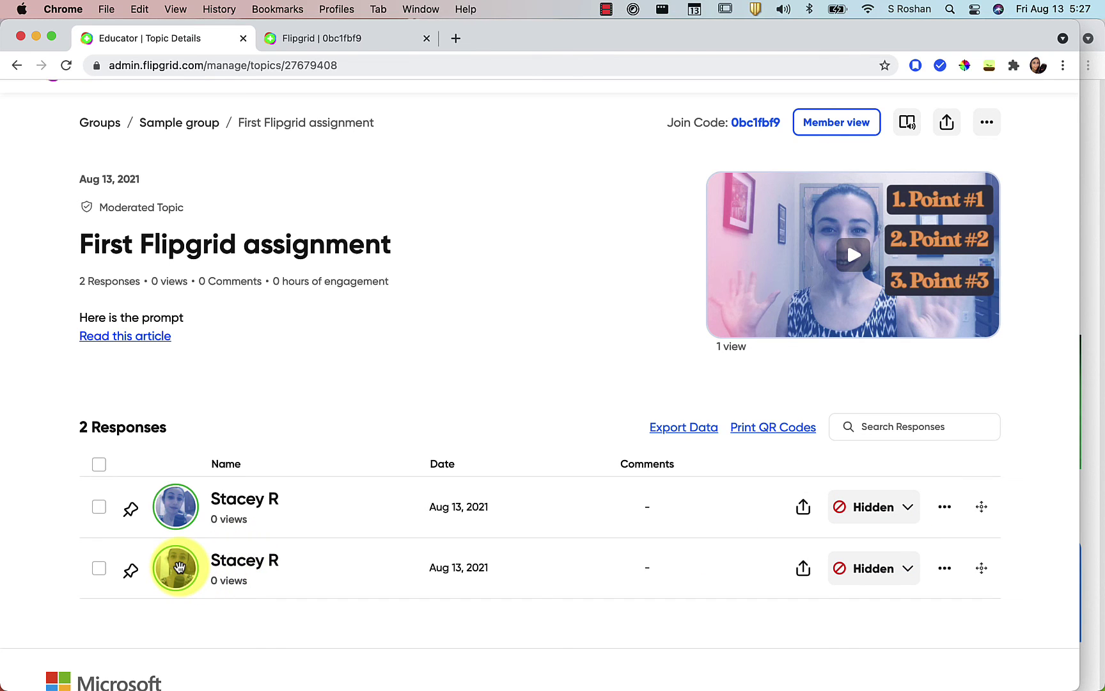
left_click(332, 39)
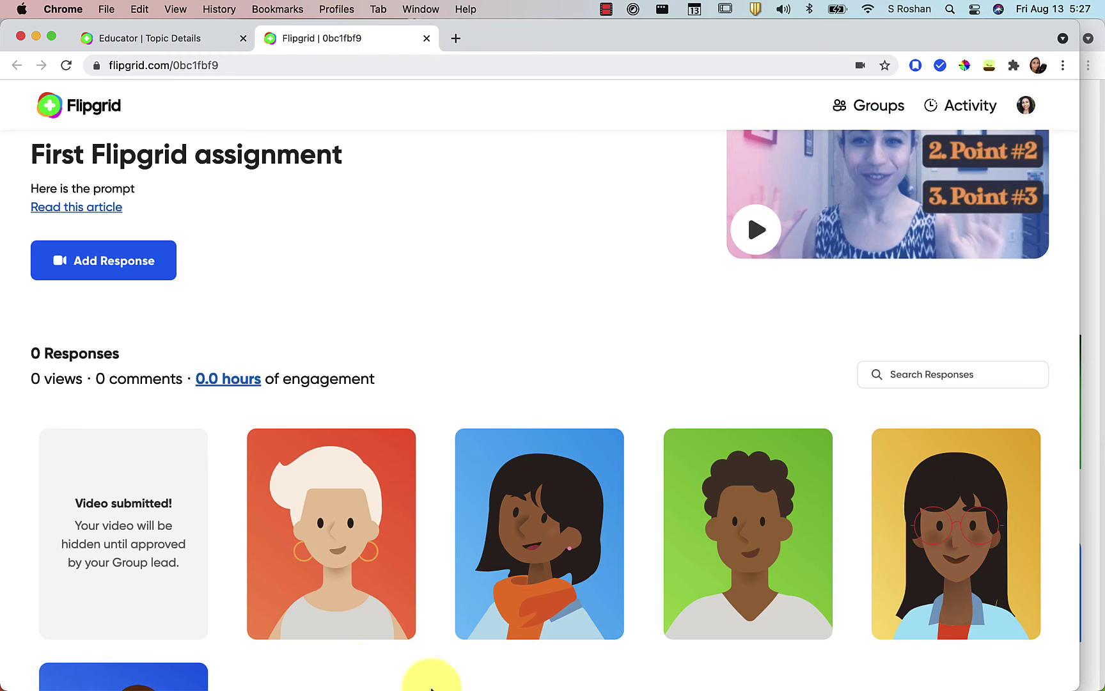
scroll(487, 604, "down", 2)
scroll(486, 603, "up", 2)
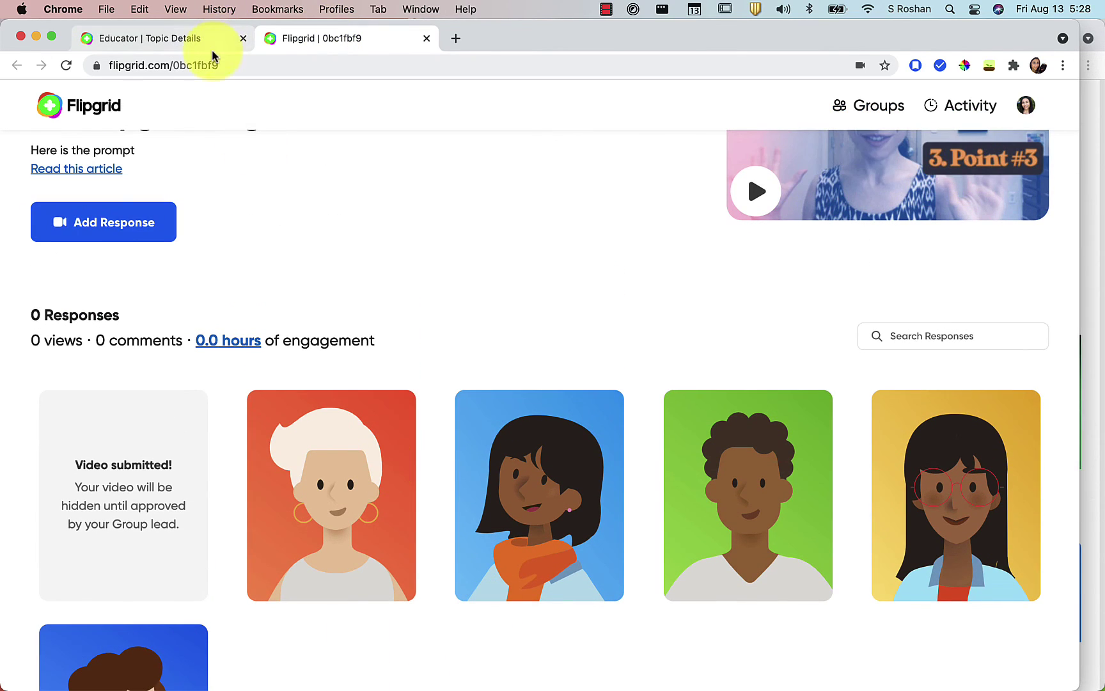
left_click(192, 38)
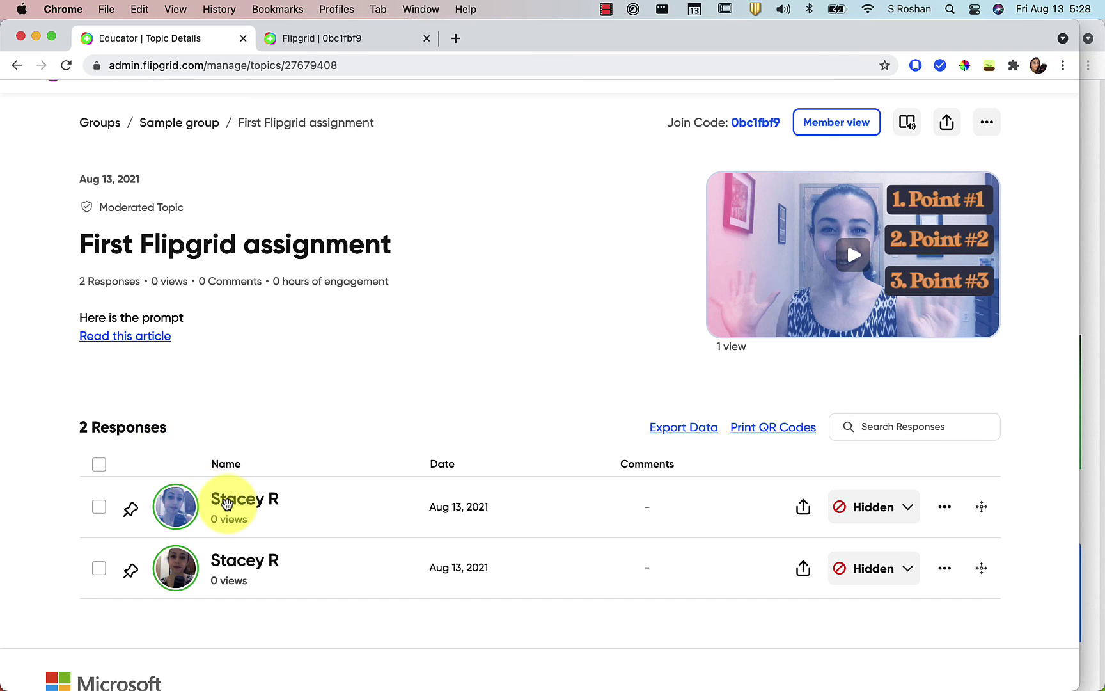
left_click(227, 503)
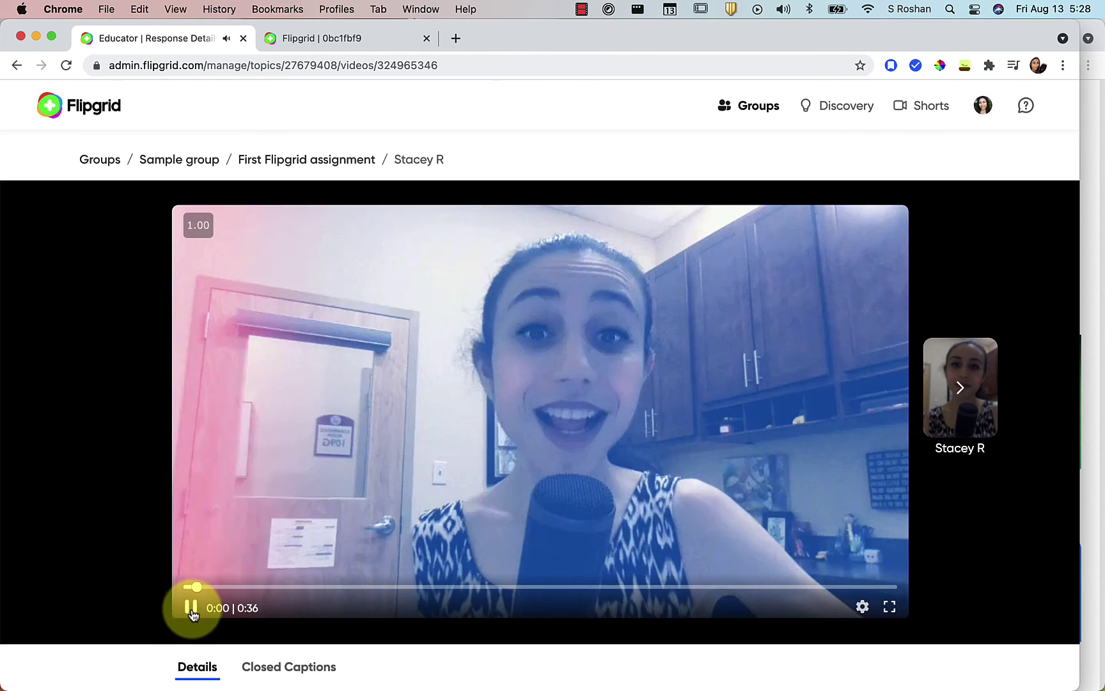
Pause the response video, set comment visibility to private, and send 'Some feedback on your video'
left_click(192, 611)
scroll(424, 561, "down", 5)
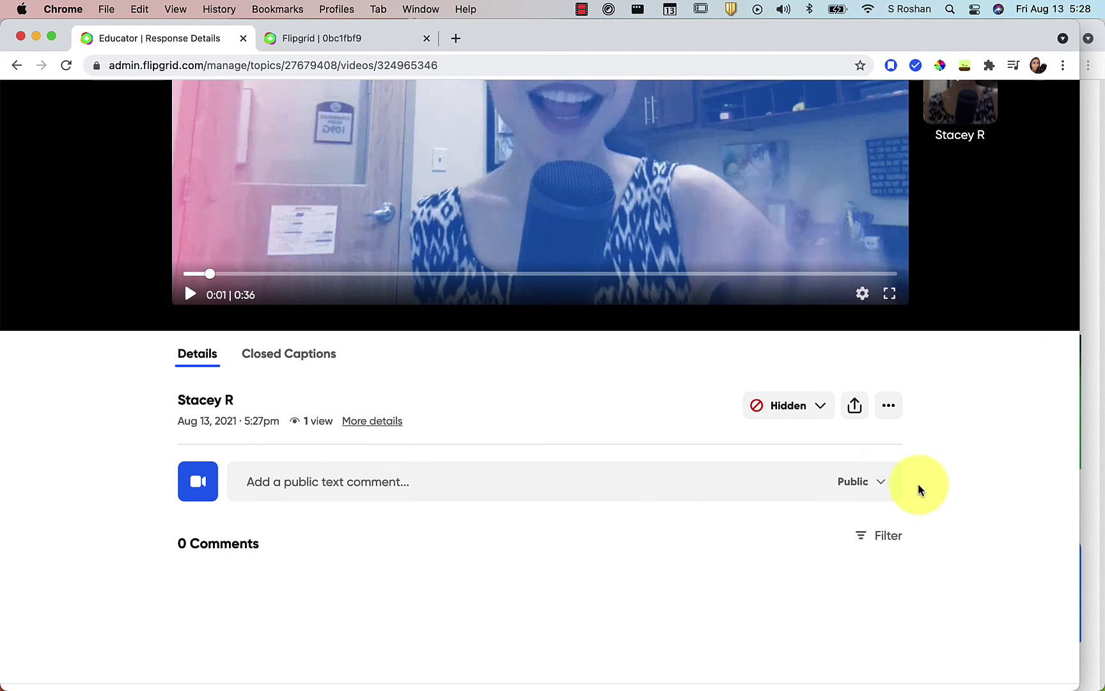
left_click(878, 484)
left_click(882, 547)
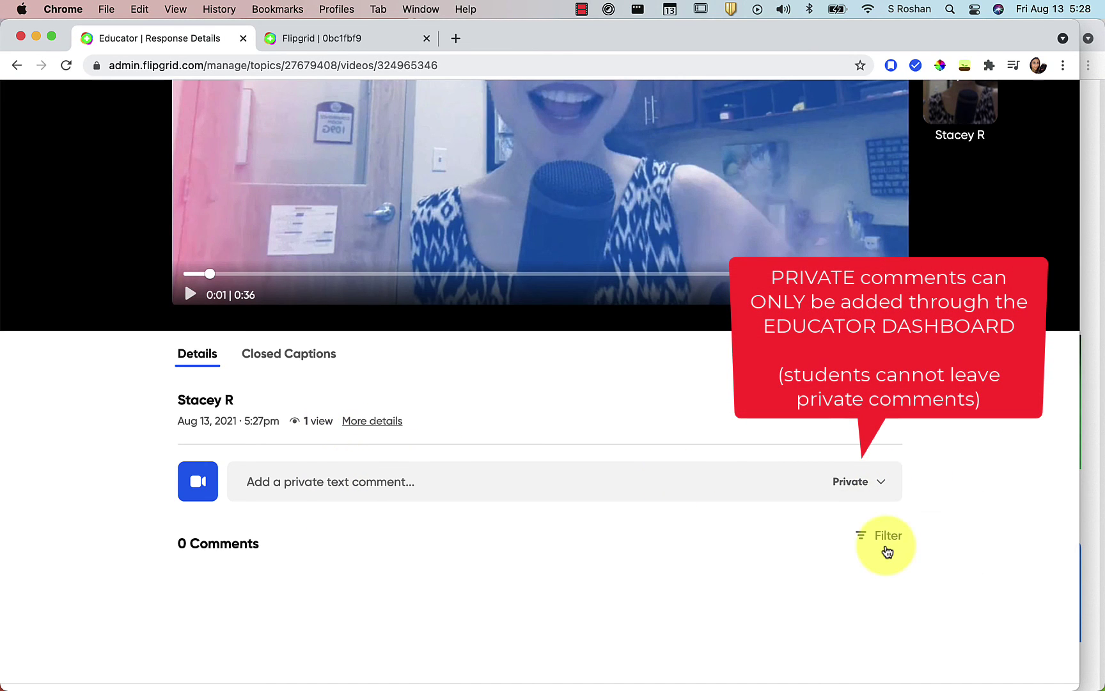
left_click(691, 481)
type("Some feedback on your video")
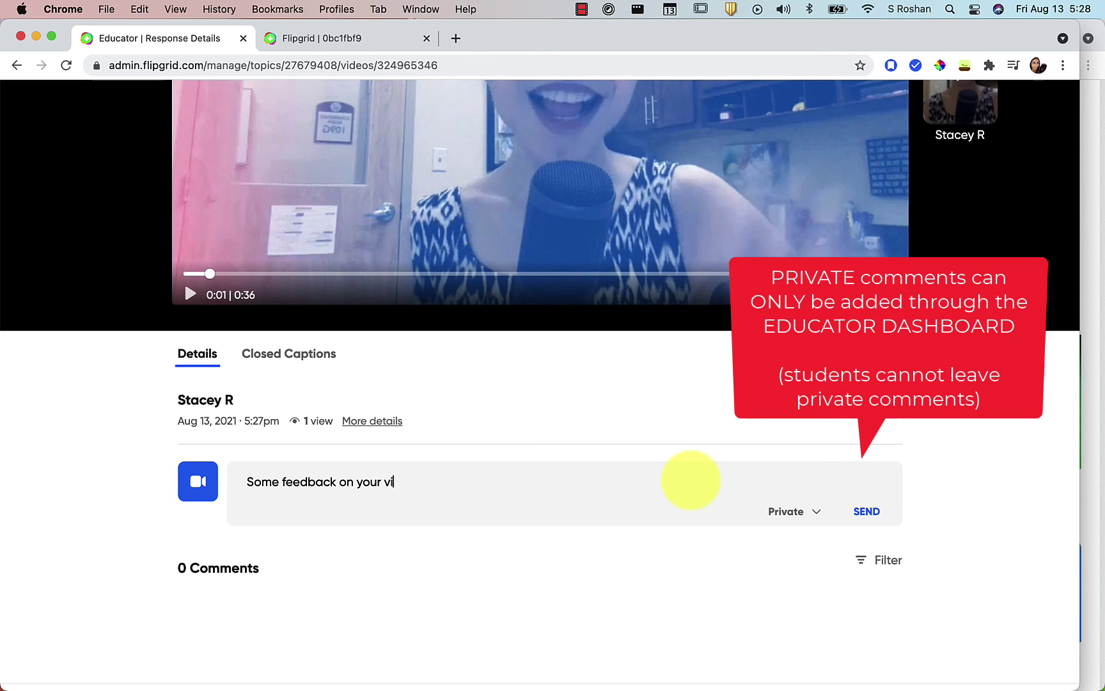
left_click(870, 511)
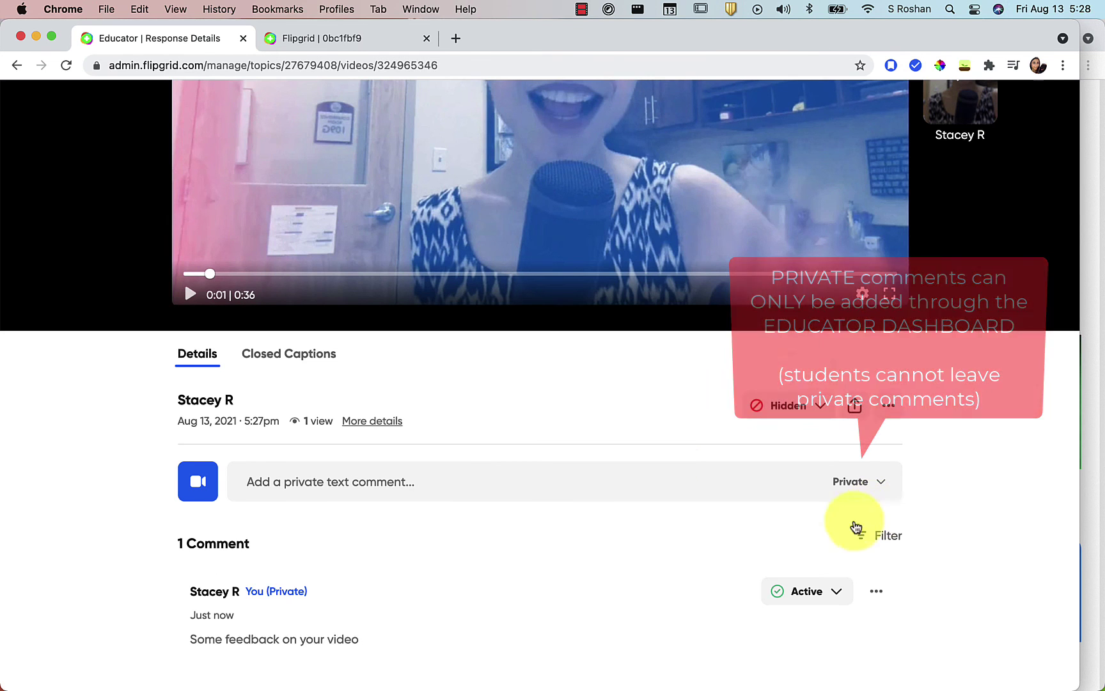
scroll(718, 609, "down", 3)
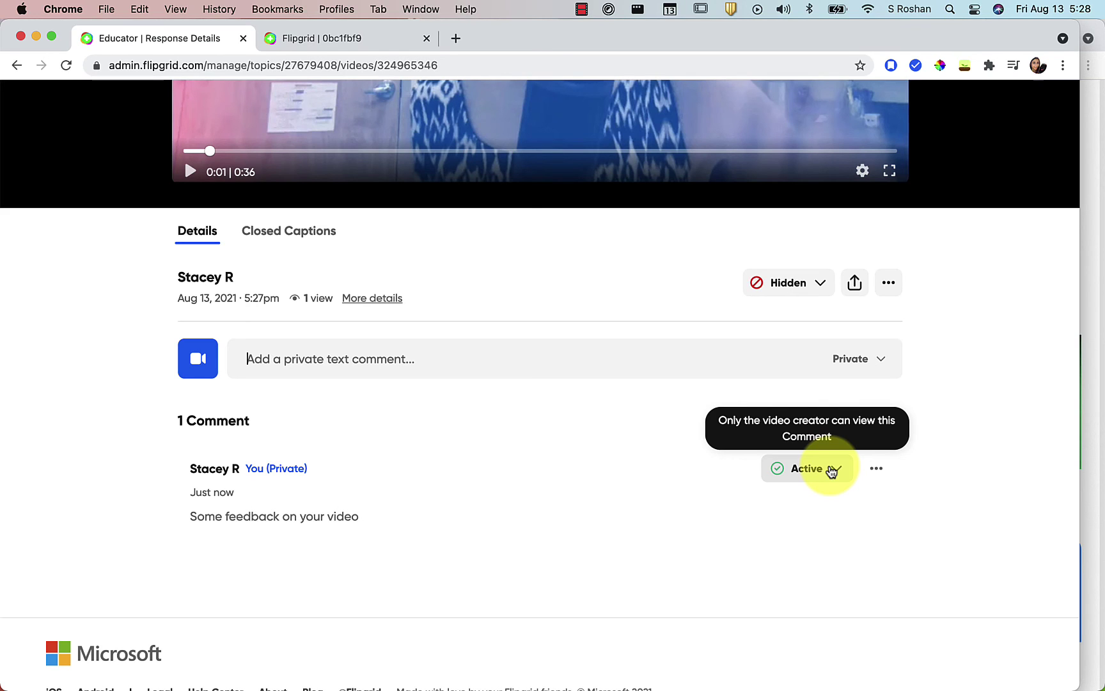
scroll(786, 556, "up", 2)
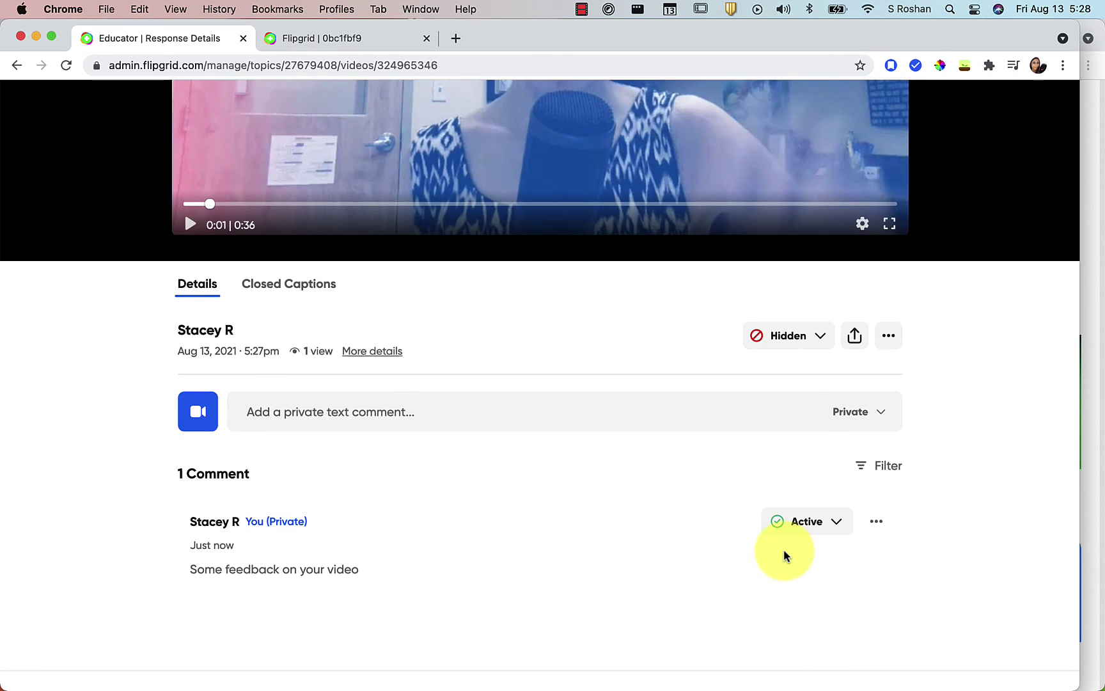
Return to the topic and change the first response's status from Hidden to Active
scroll(735, 569, "up", 5)
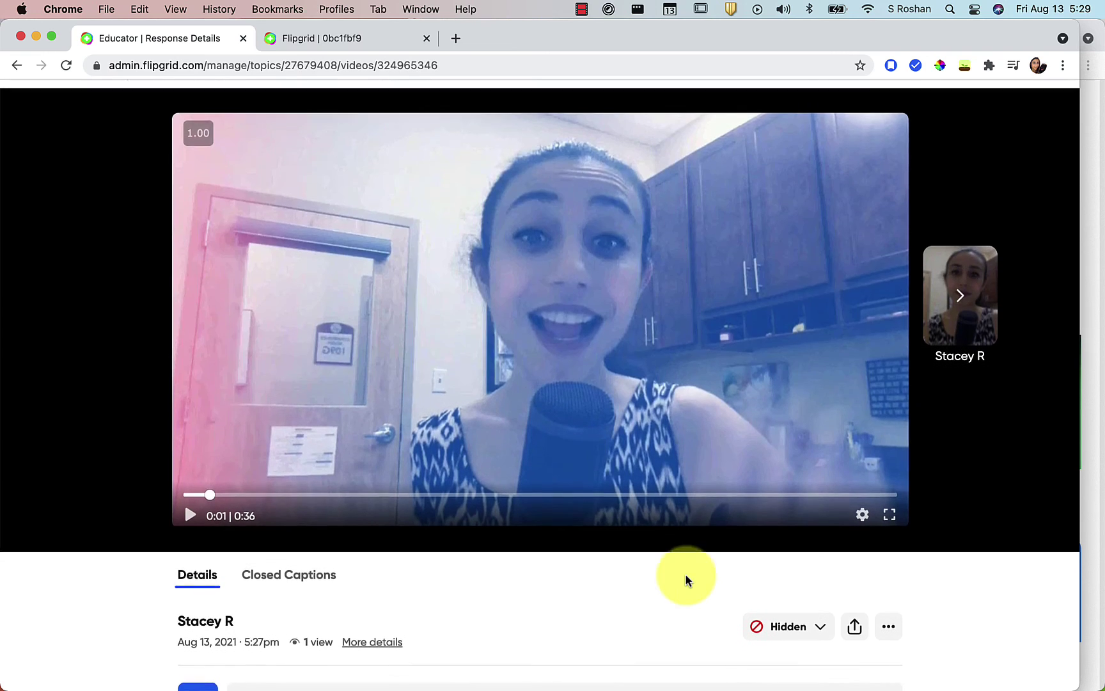
scroll(719, 656, "down", 2)
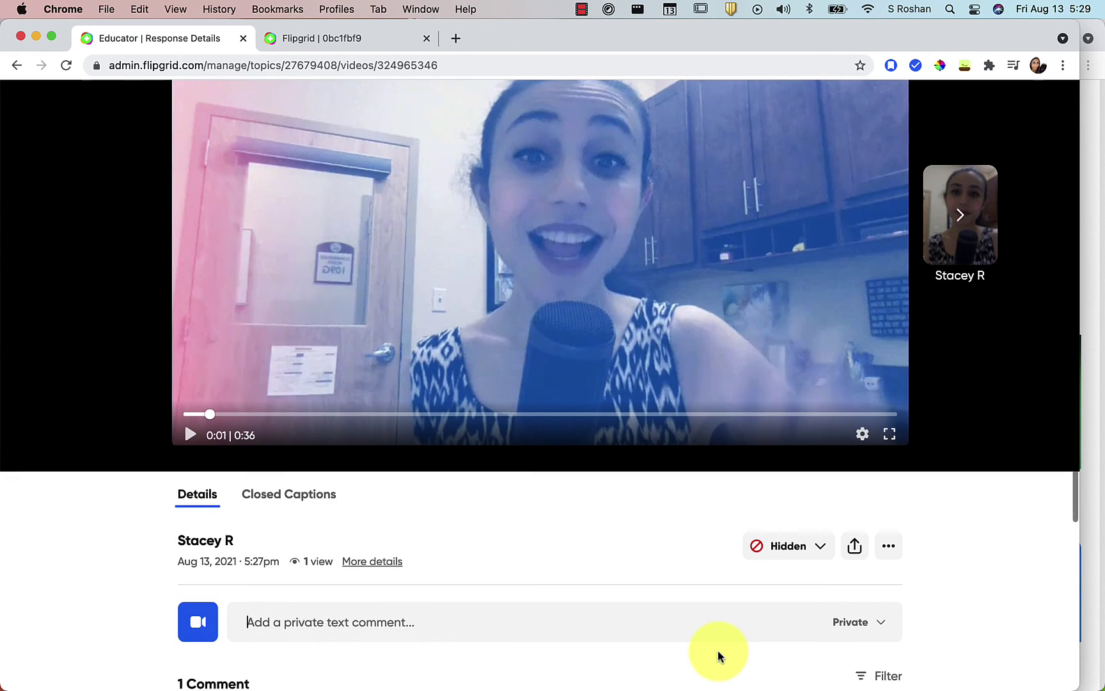
scroll(718, 654, "down", 4)
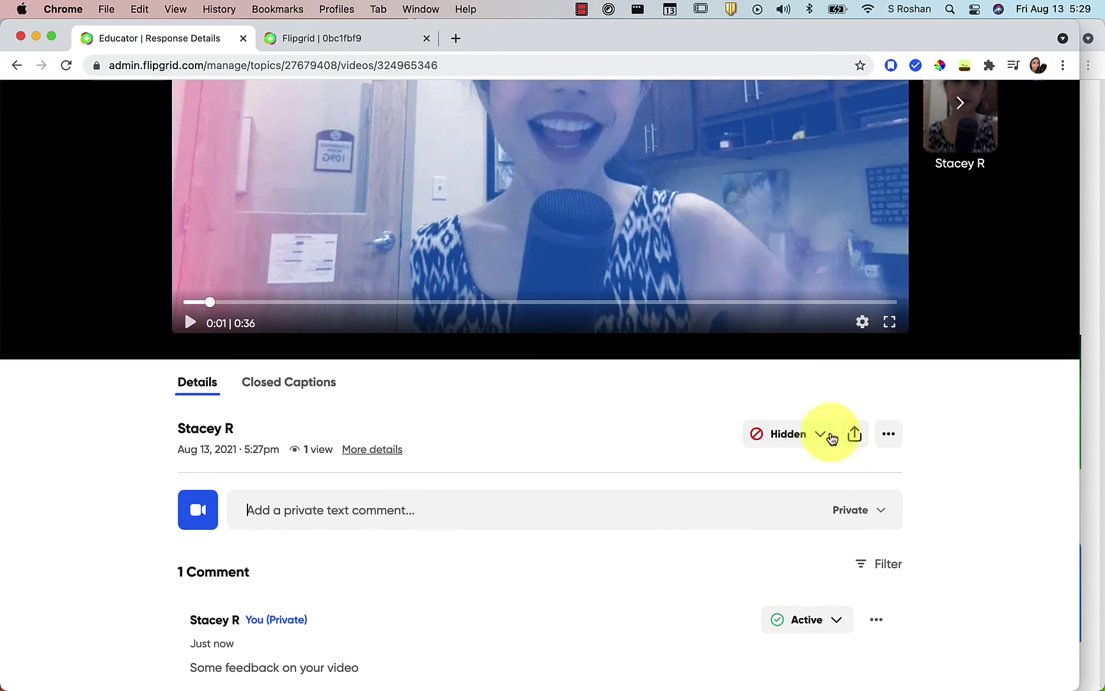
left_click(820, 437)
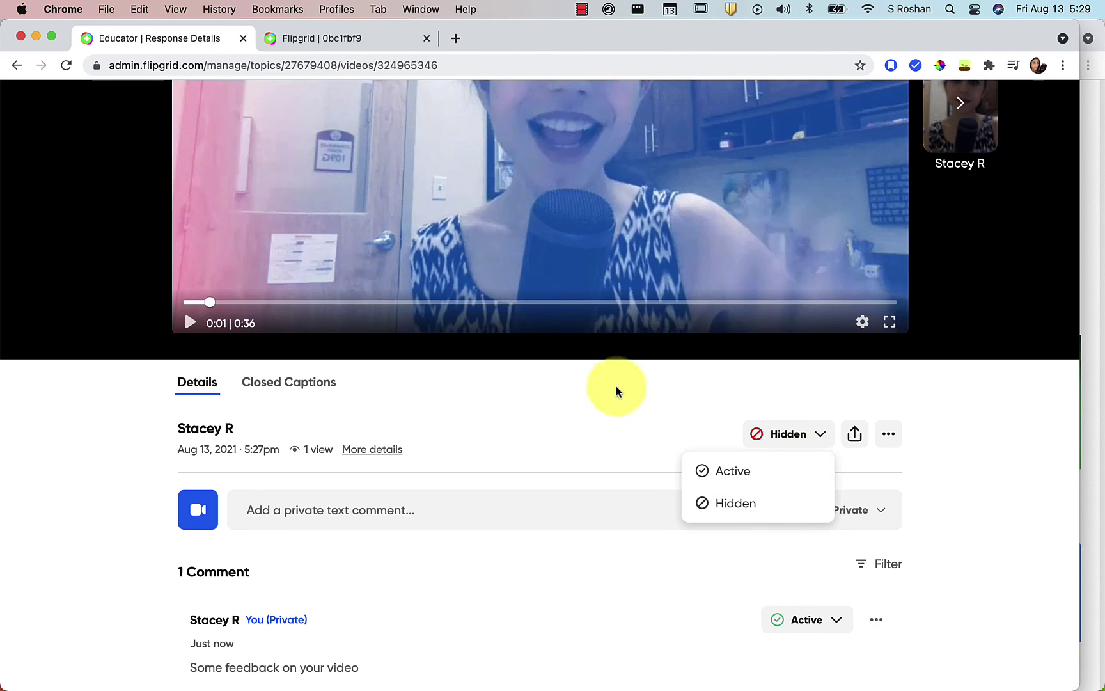
left_click(560, 403)
scroll(562, 401, "up", 5)
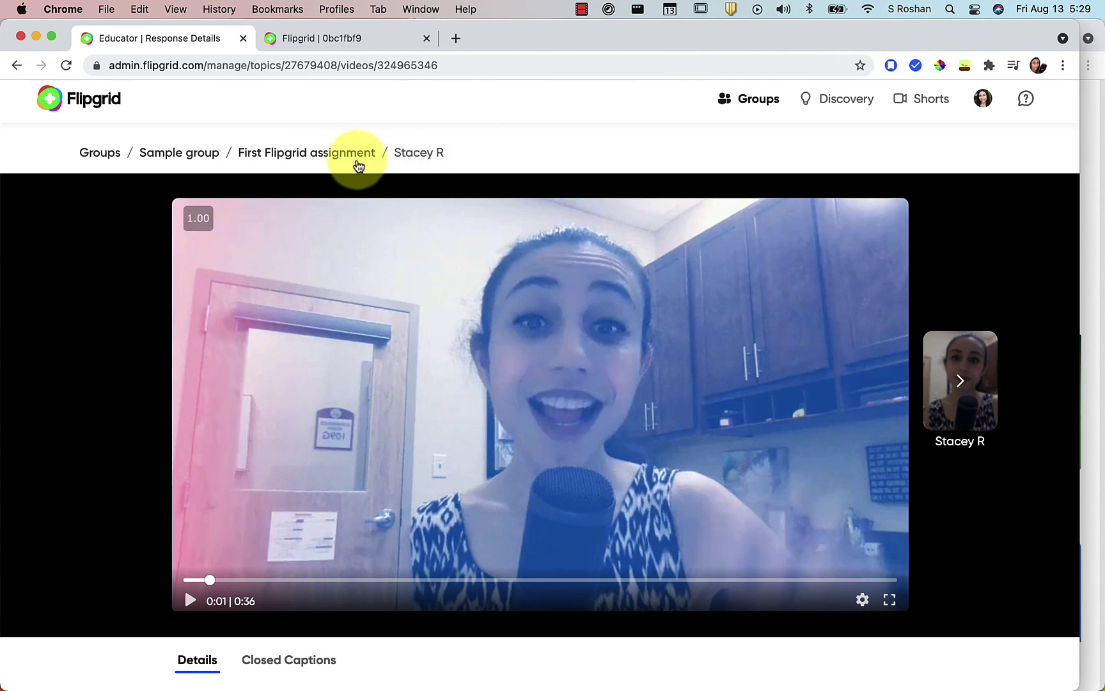
left_click(353, 157)
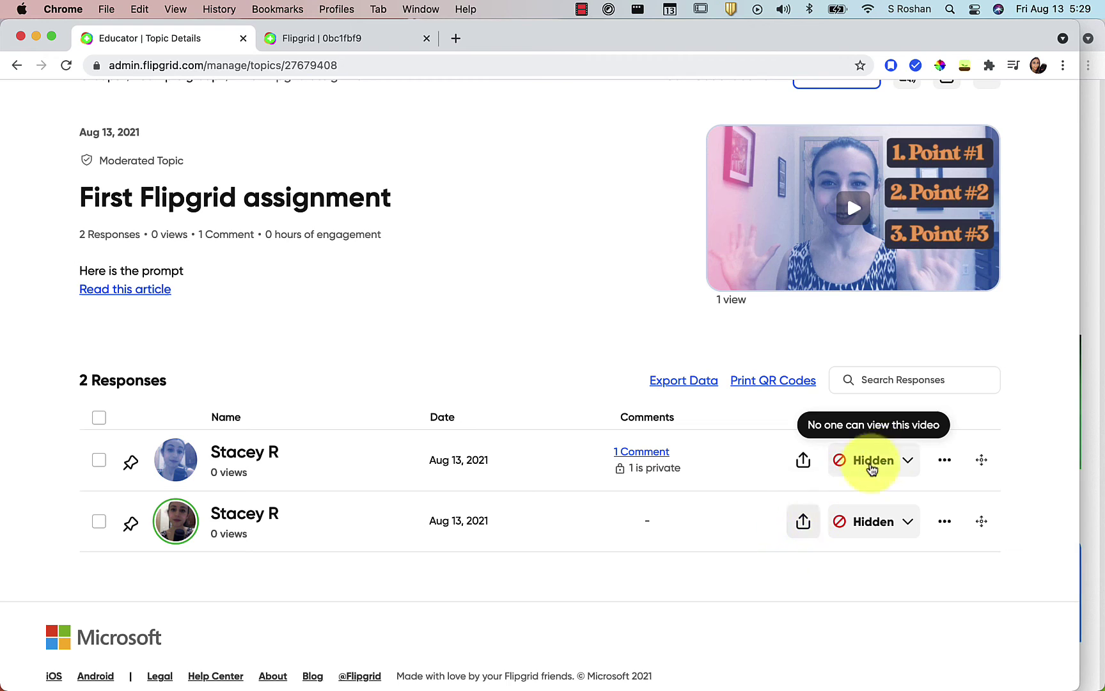
left_click(891, 469)
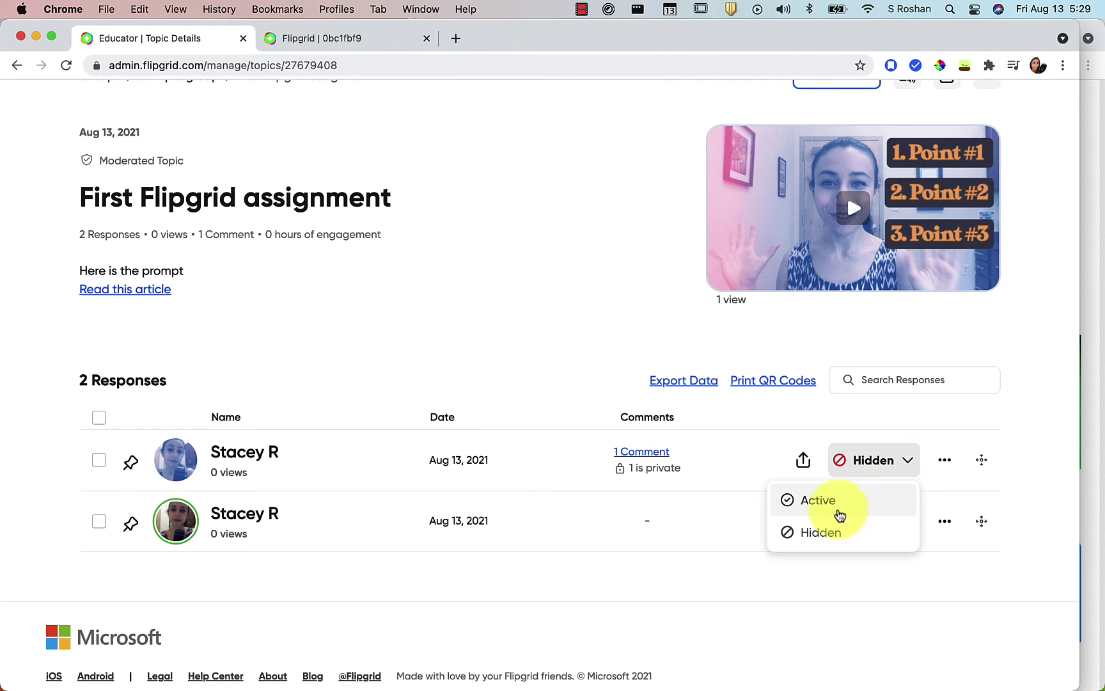
left_click(830, 501)
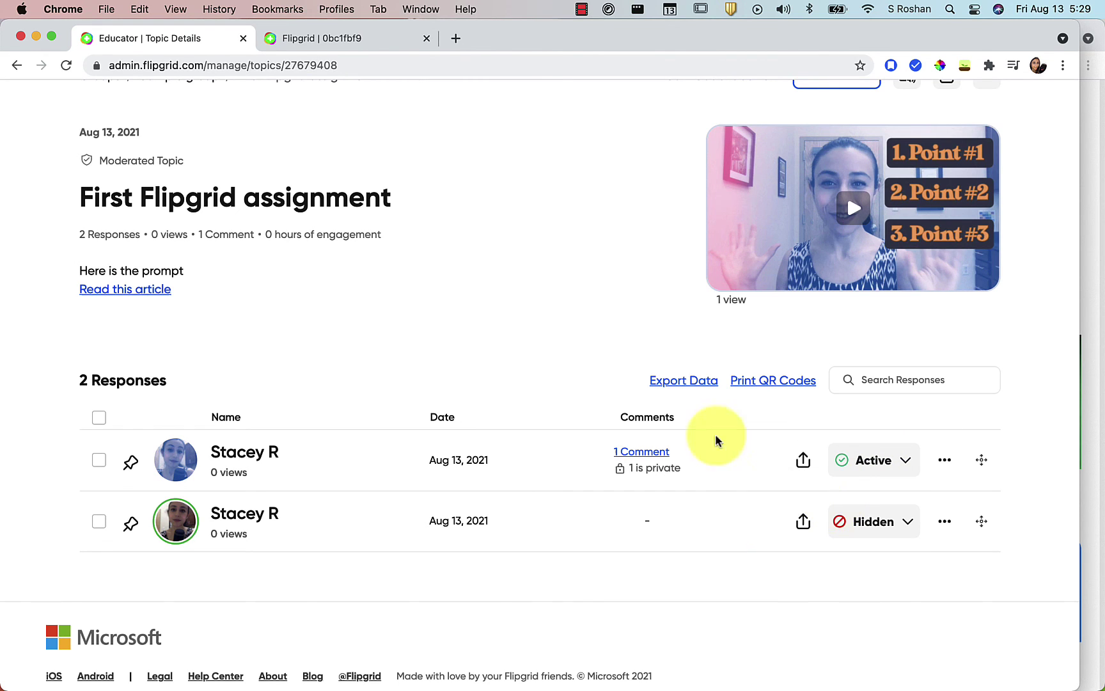
Check the activated response in the student view, then return to the educator page
left_click(349, 44)
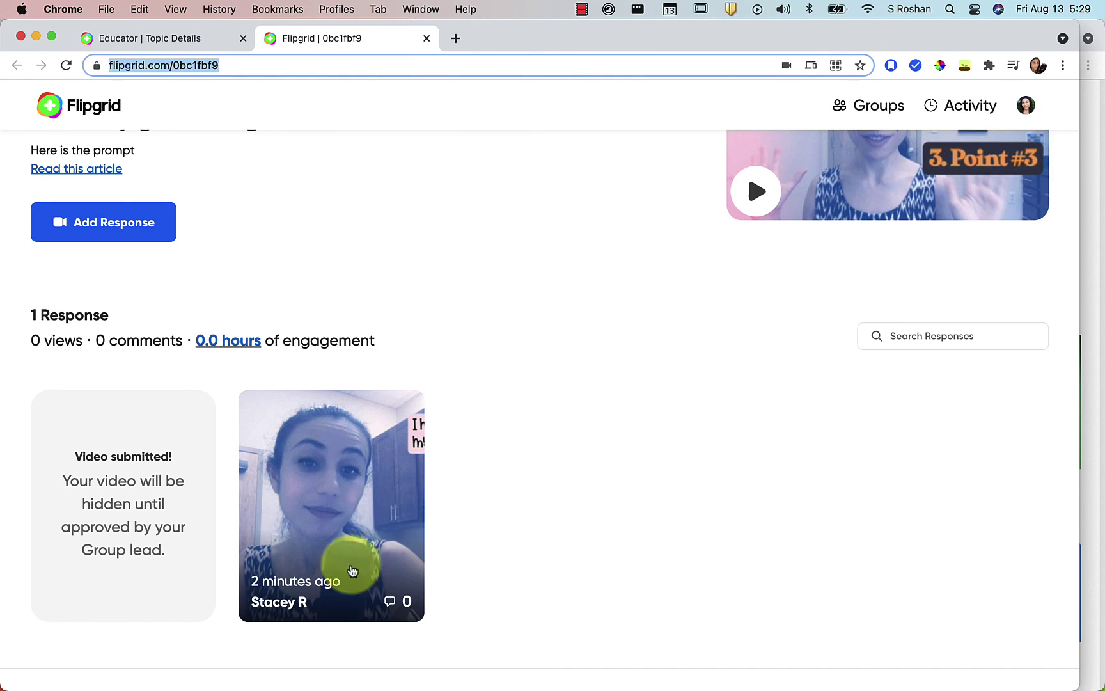
left_click(353, 527)
scroll(288, 556, "down", 2)
scroll(289, 561, "down", 5)
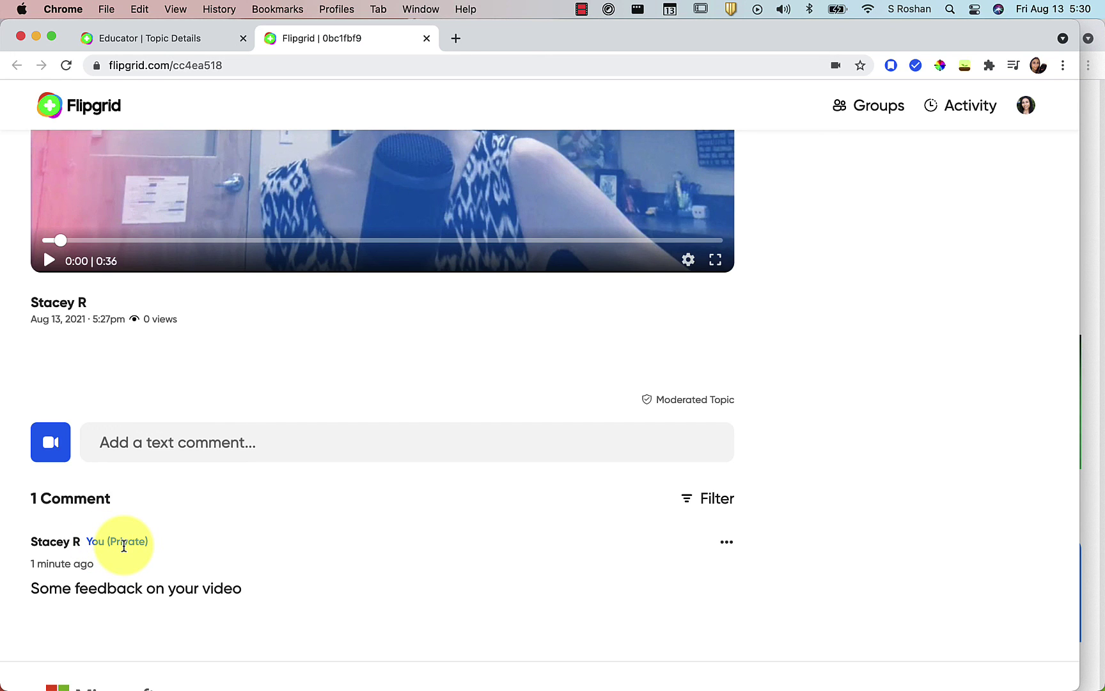
left_click(149, 38)
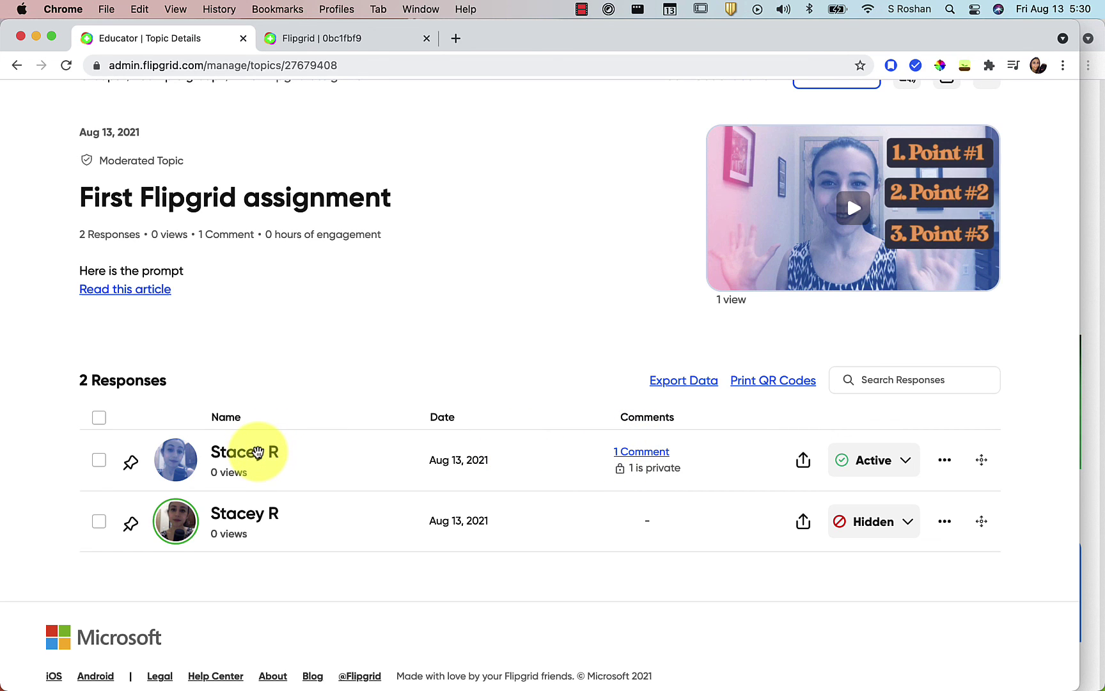
left_click(257, 452)
scroll(410, 323, "down", 5)
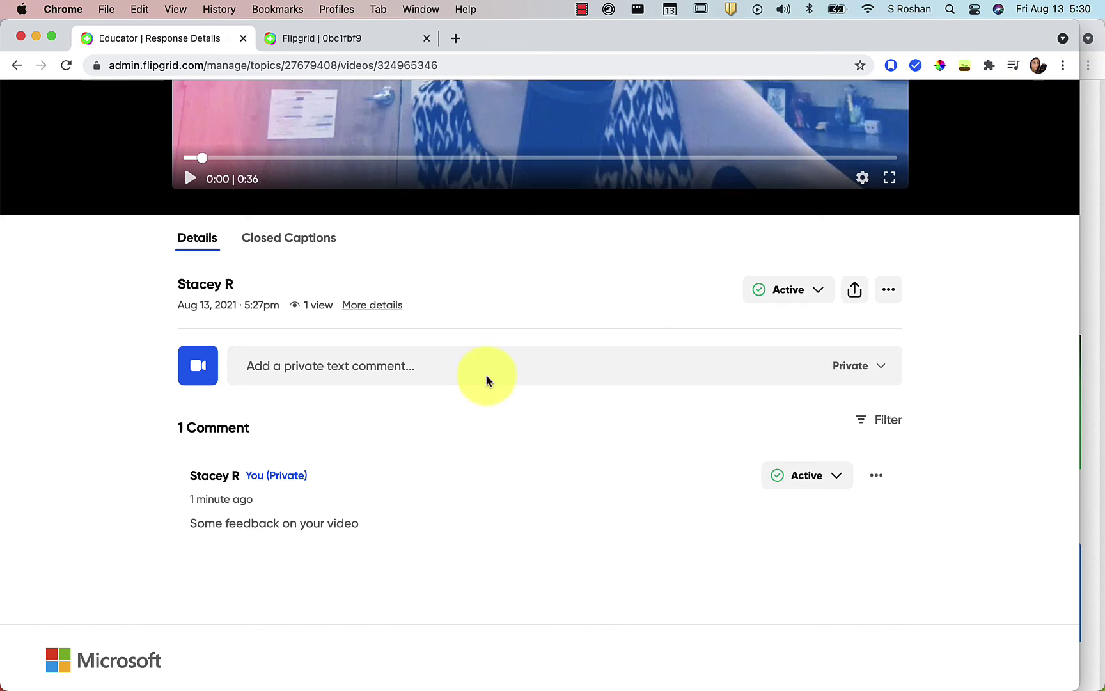
left_click(859, 366)
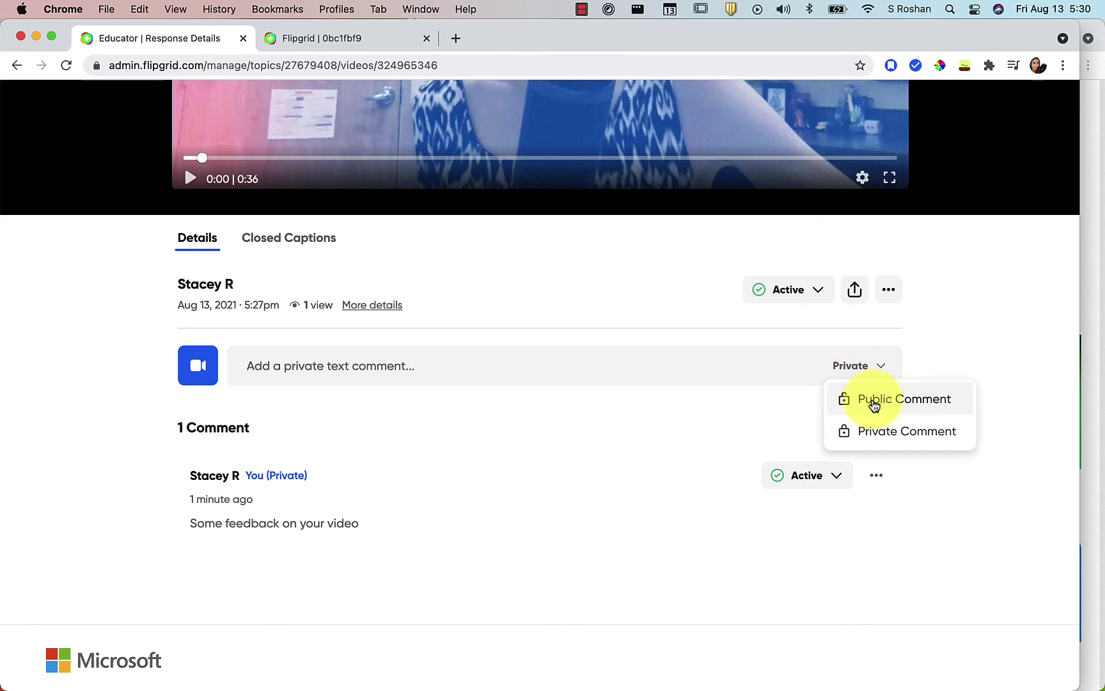
left_click(982, 363)
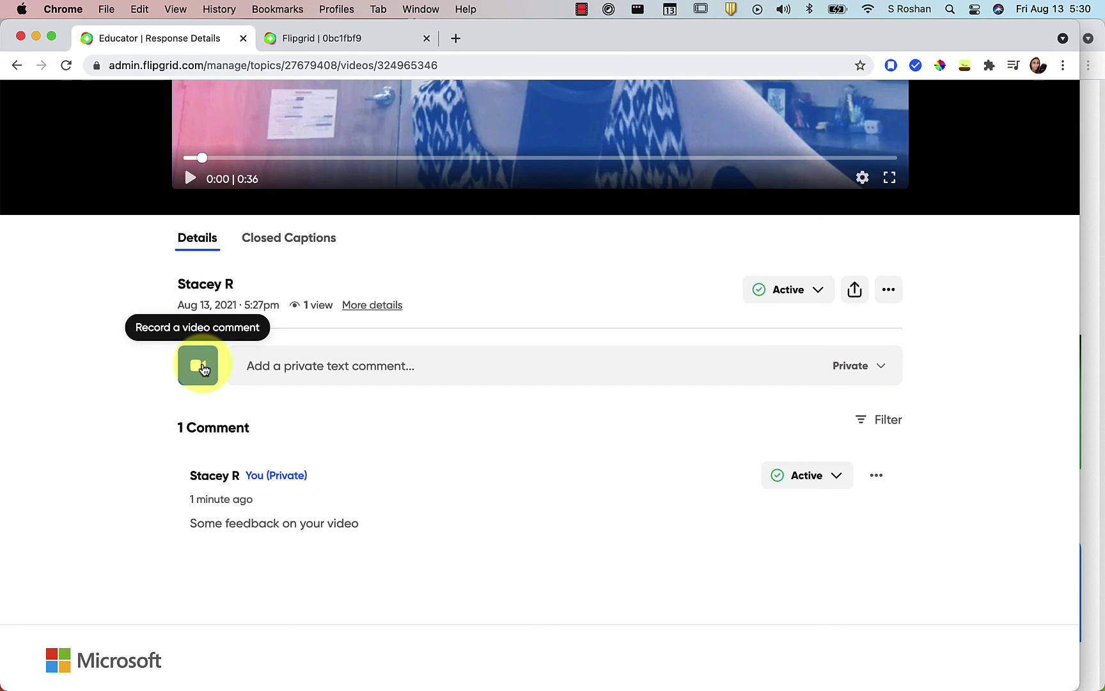
left_click(203, 372)
left_click(201, 371)
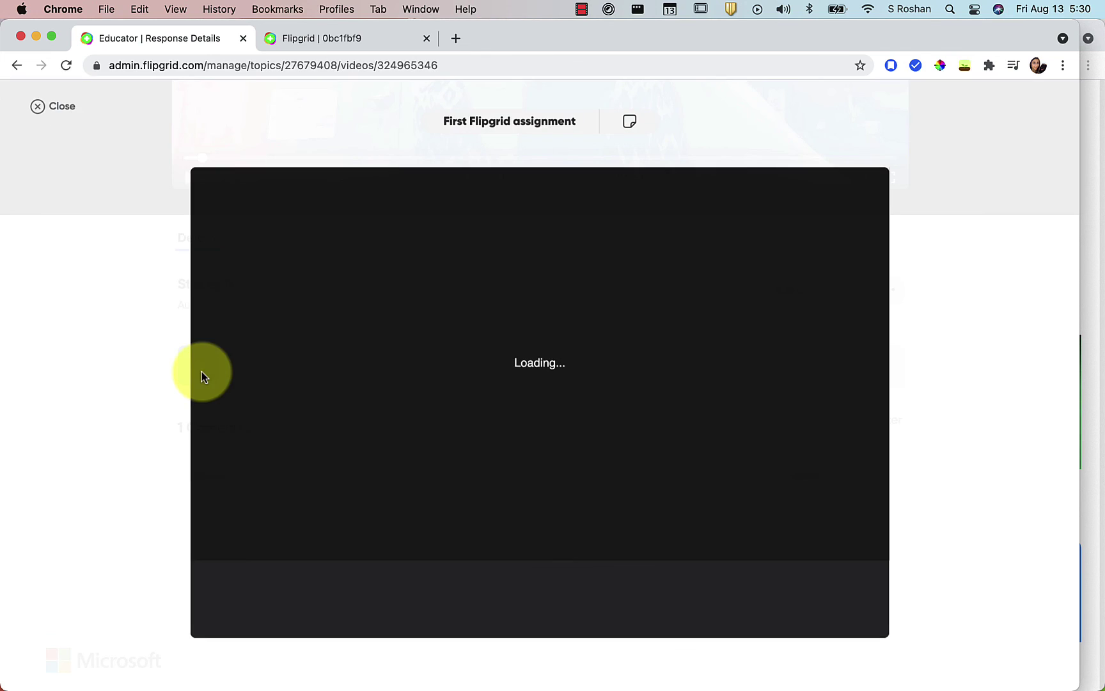
left_click(38, 106)
left_click(303, 162)
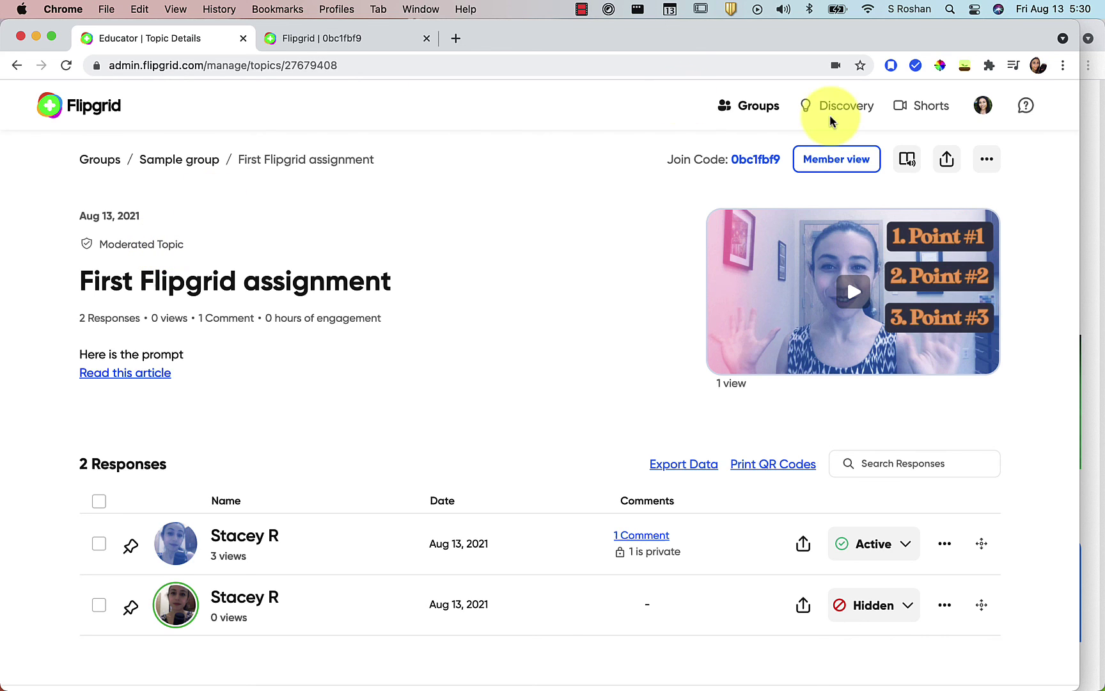
Switch off Approve member activity in the topic settings and update the topic
left_click(987, 158)
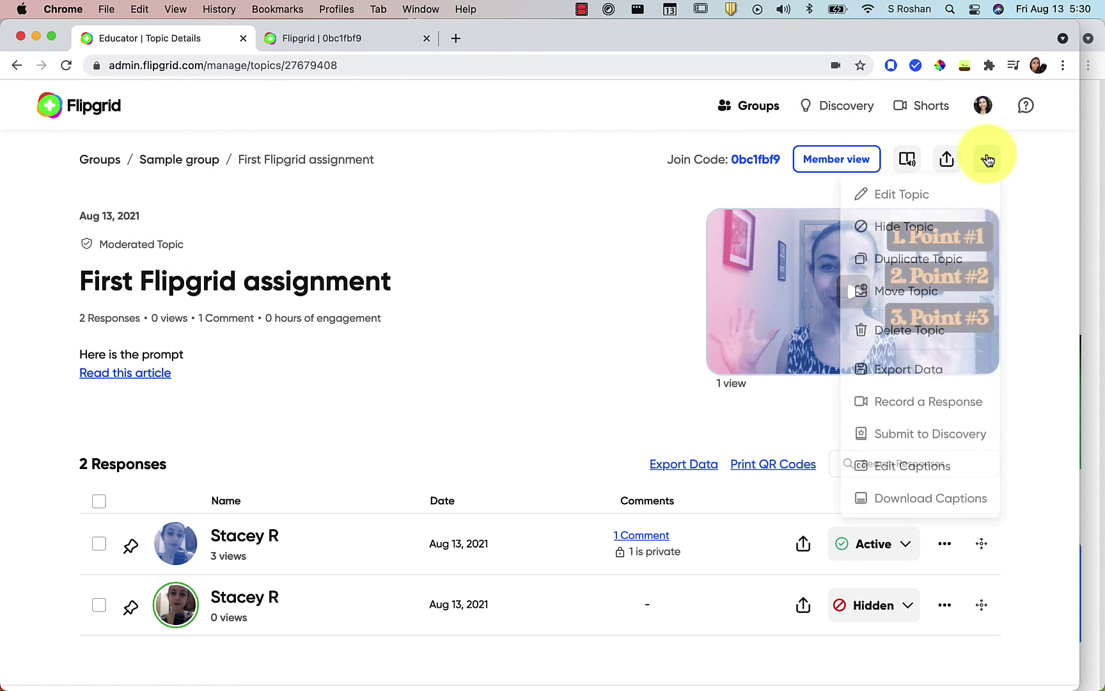
left_click(952, 199)
scroll(573, 384, "down", 1)
scroll(589, 348, "down", 2)
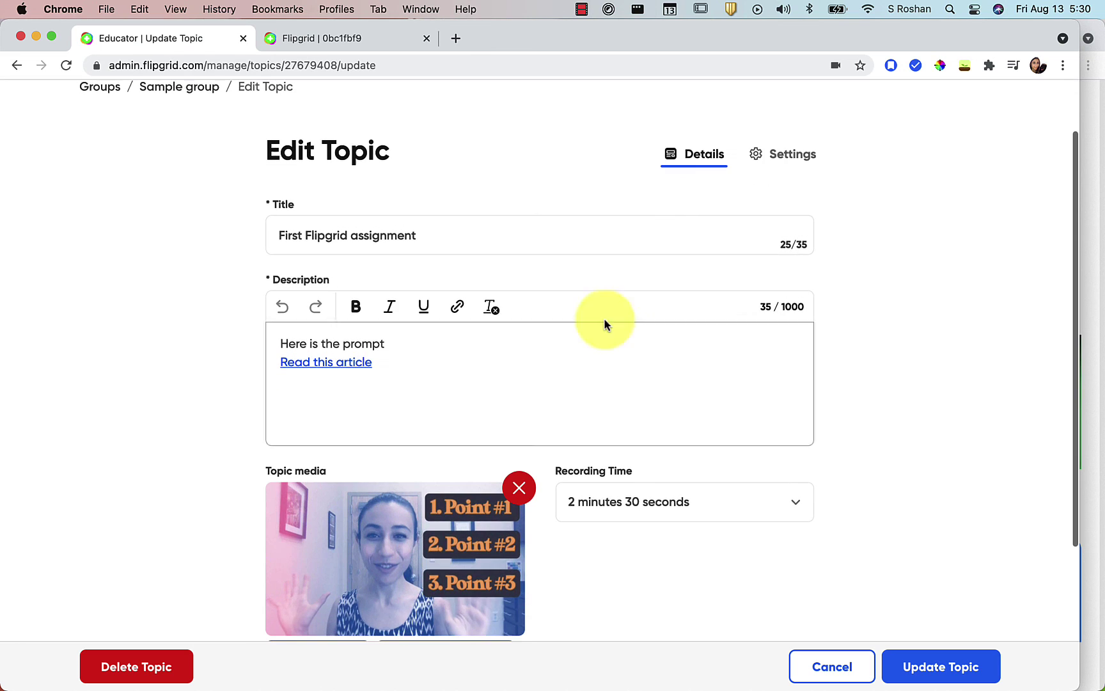
left_click(791, 154)
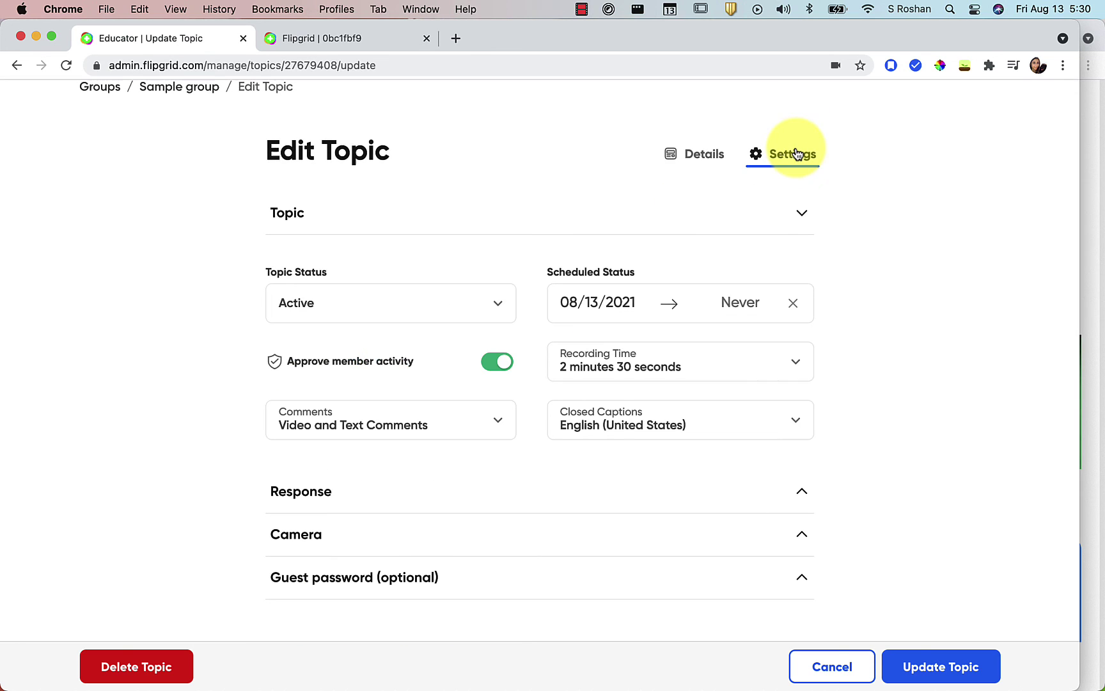
left_click(497, 361)
left_click(969, 676)
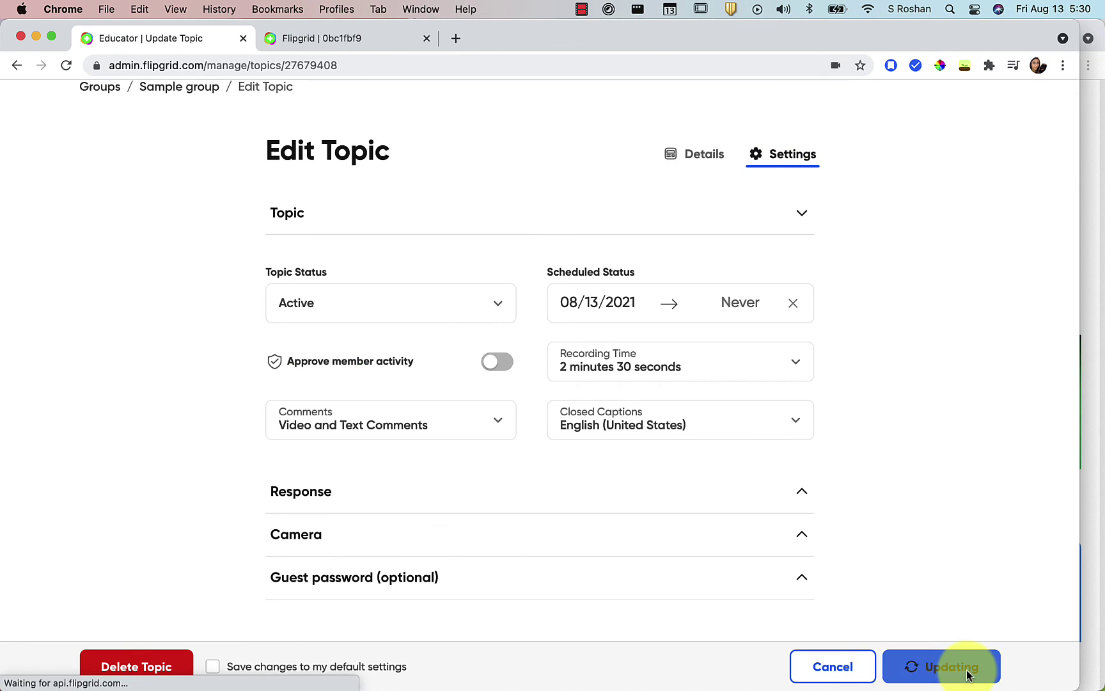
Select all responses and activate both of them
scroll(729, 614, "down", 3)
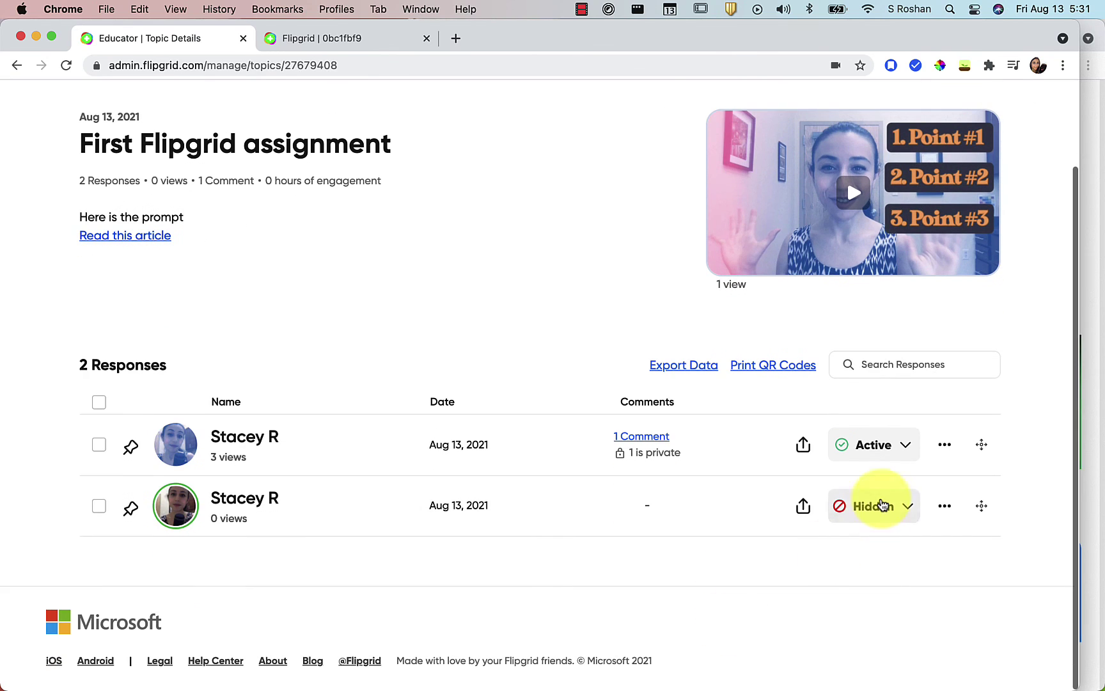
left_click(906, 507)
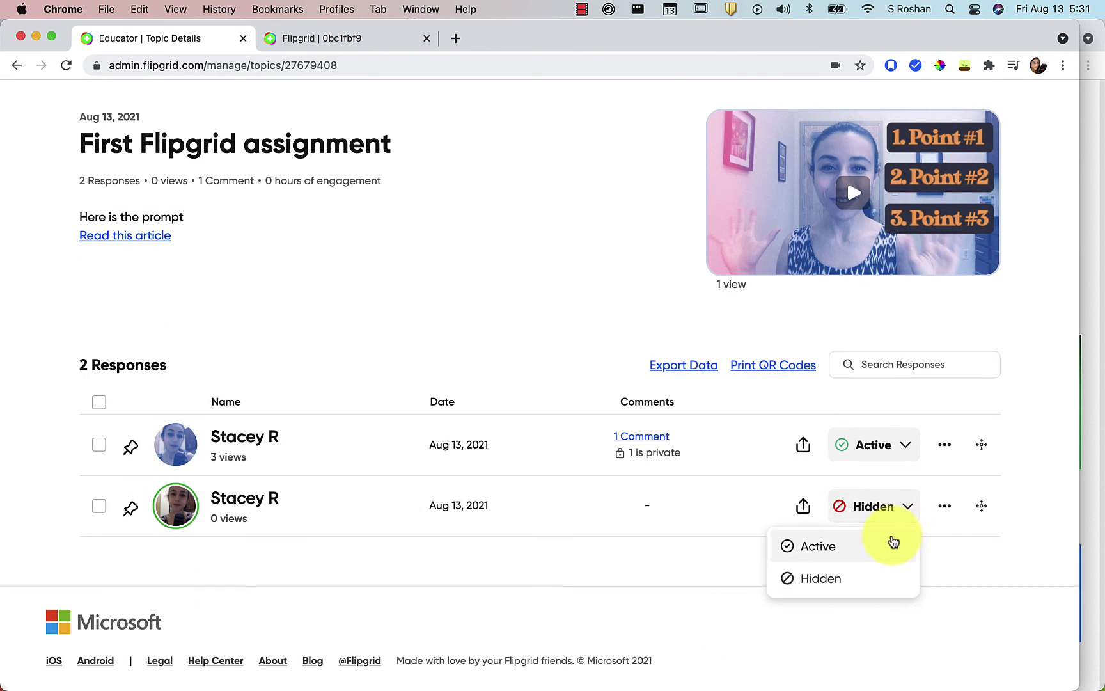
left_click(1055, 457)
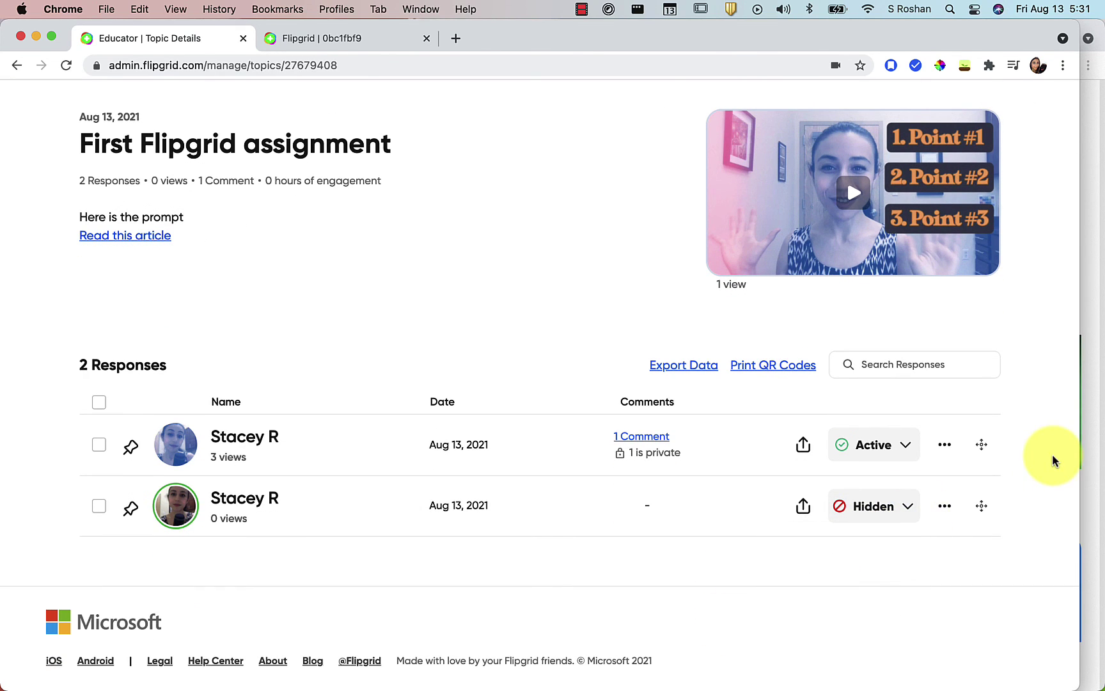
left_click(99, 403)
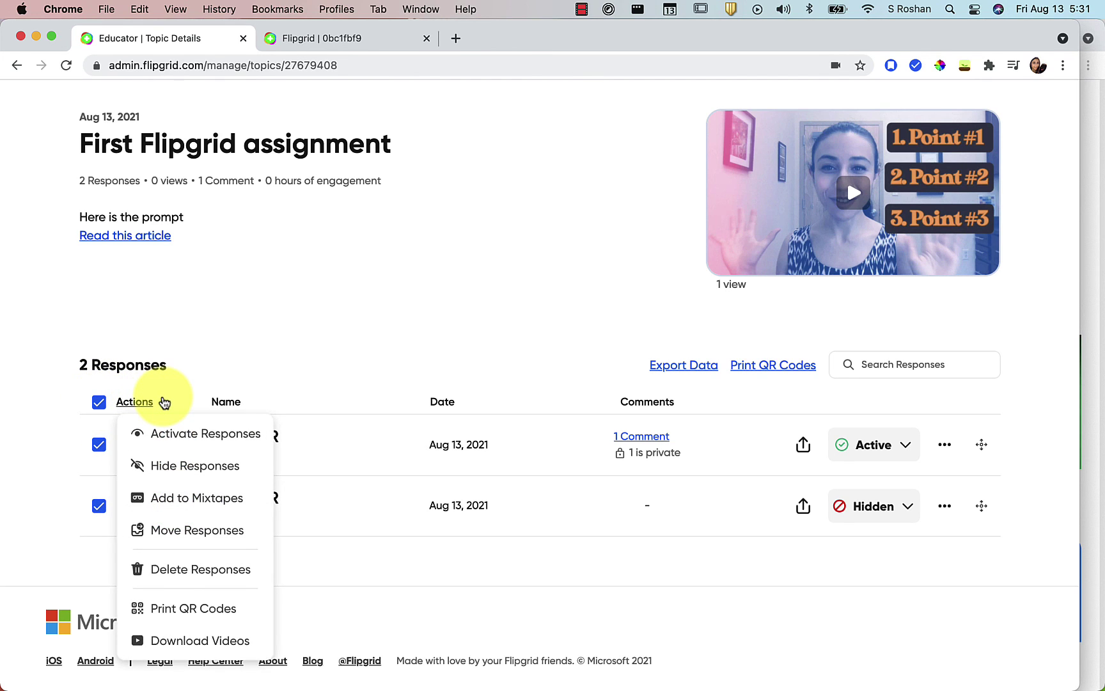
left_click(174, 435)
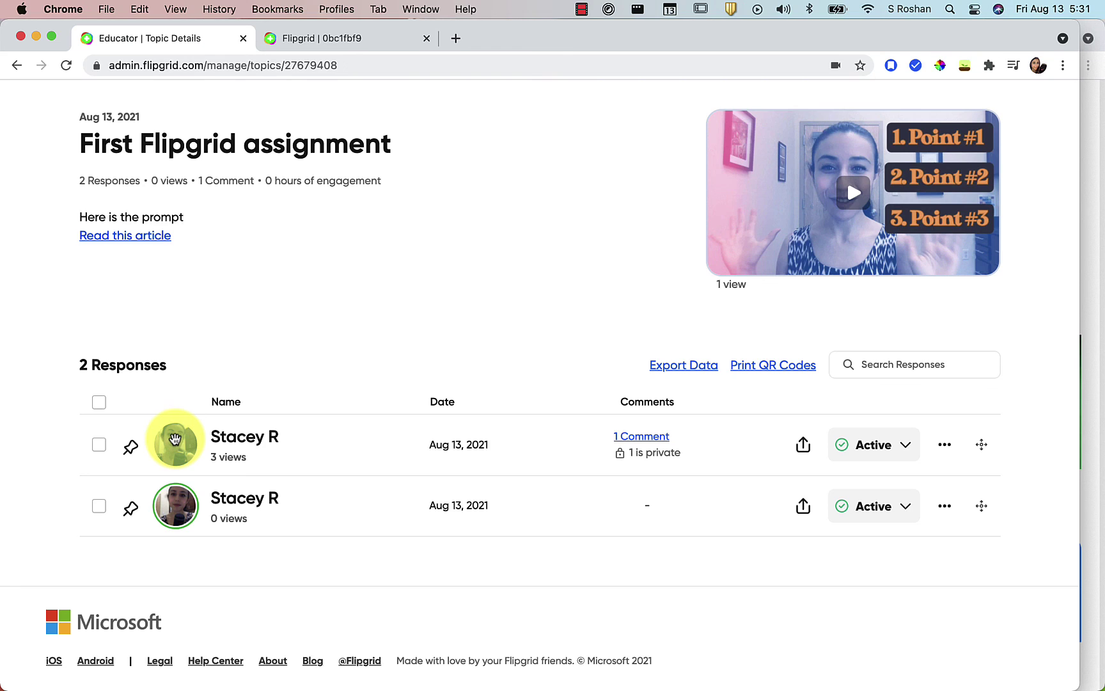